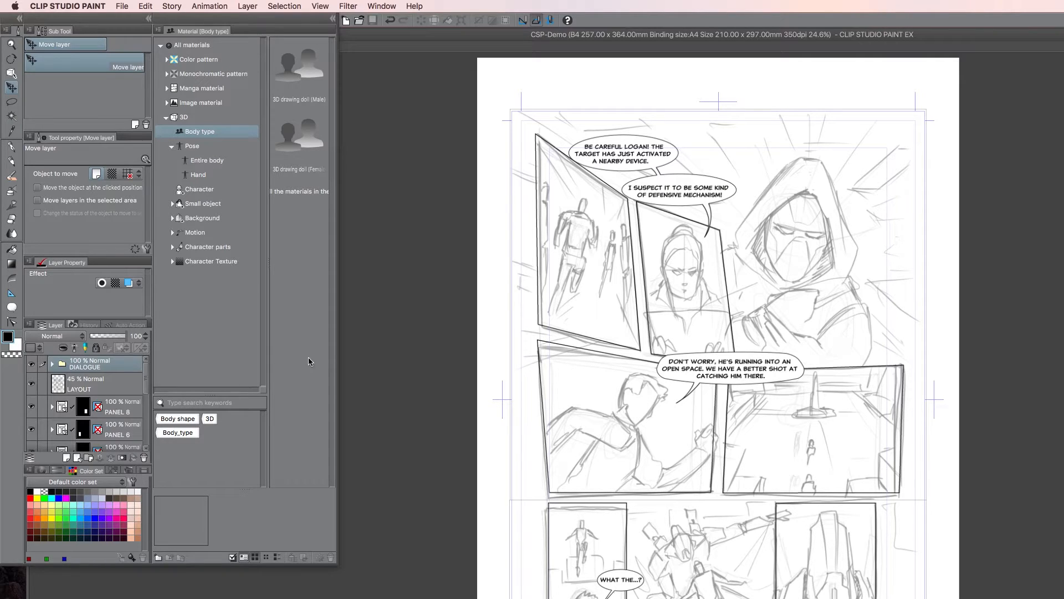
Expand the PANEL 1 frame folder and rename its Layer 1 as PENCILS
{"action": "left_click_drag", "start_coordinate": [144, 370], "coordinate": [143, 421]}
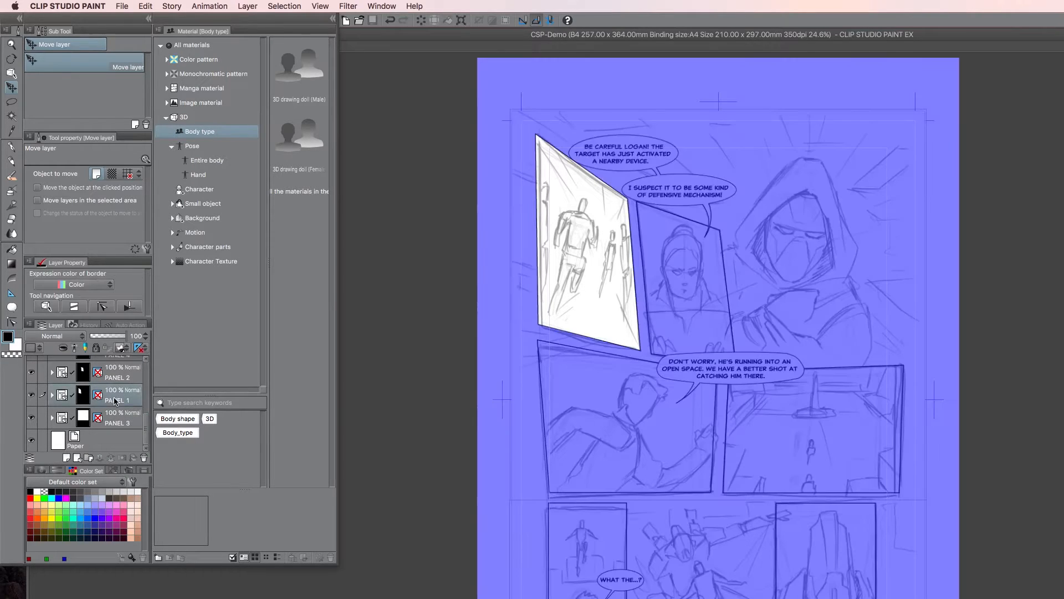
{"action": "left_click", "coordinate": [59, 395]}
{"action": "left_click", "coordinate": [52, 395]}
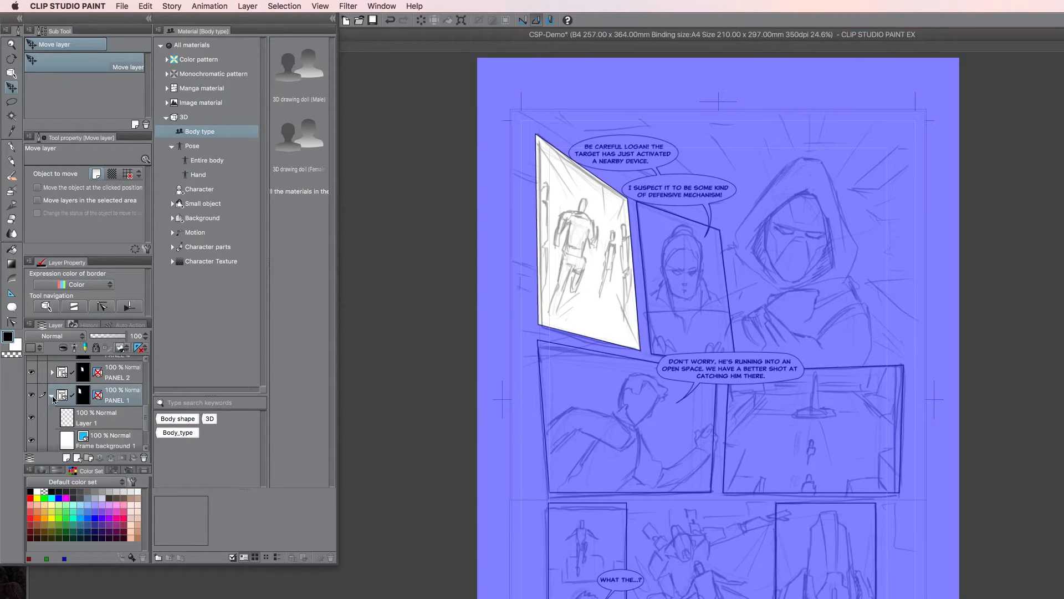
{"action": "left_click", "coordinate": [94, 426]}
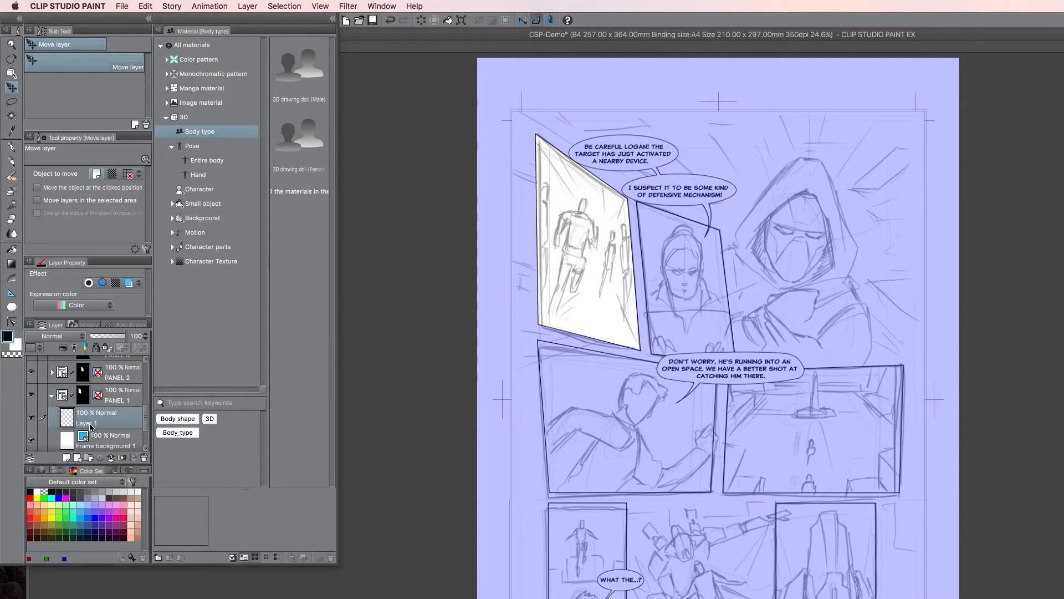
{"action": "double_click", "coordinate": [104, 423]}
{"action": "type", "text": "PENCI"}
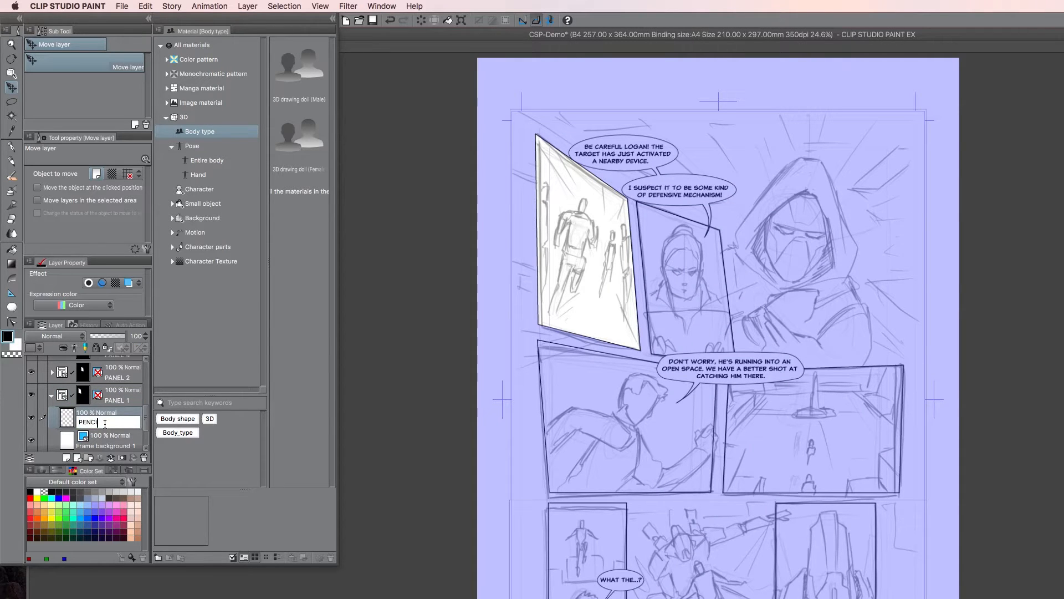
{"action": "type", "text": "LS"}
{"action": "key", "text": "Return"}
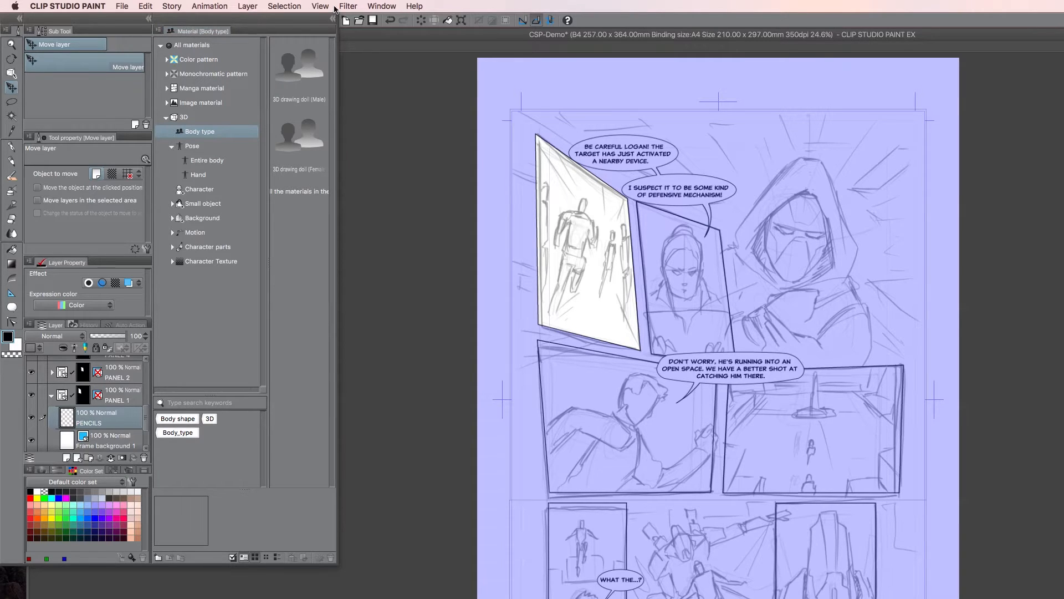
Add the male 3D drawing doll from the body type materials to panel 1, above the PENCILS layer
{"action": "left_click", "coordinate": [381, 7]}
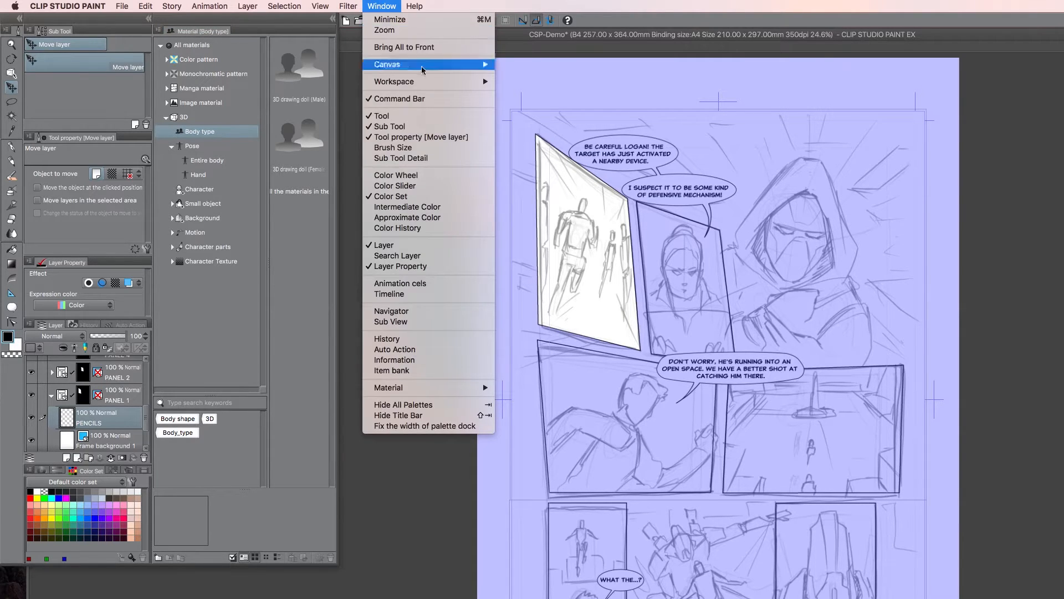
{"action": "mouse_move", "coordinate": [426, 87]}
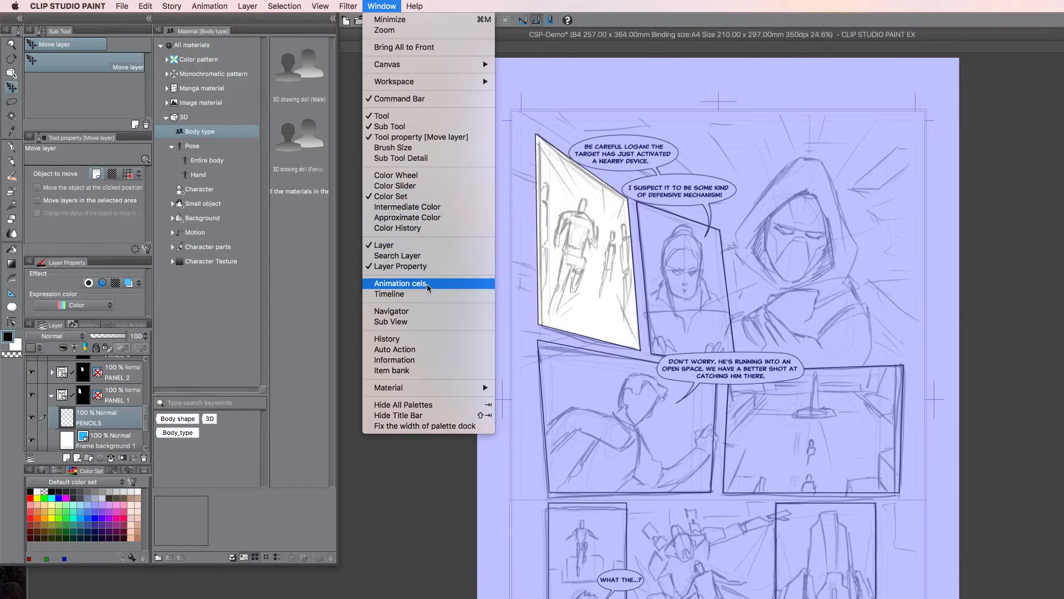
{"action": "mouse_move", "coordinate": [429, 388]}
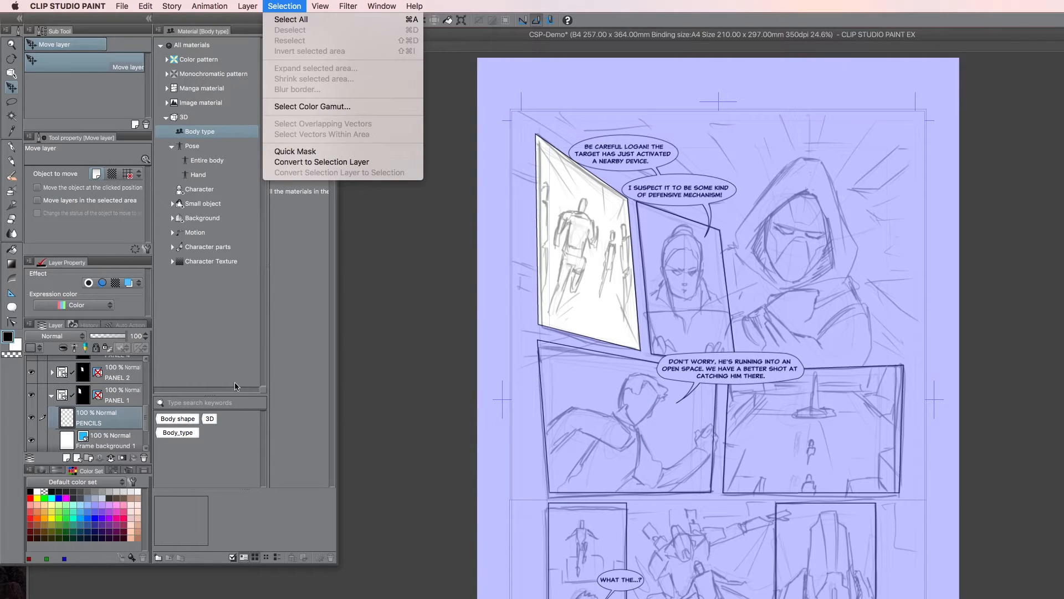
{"action": "left_click", "coordinate": [241, 345]}
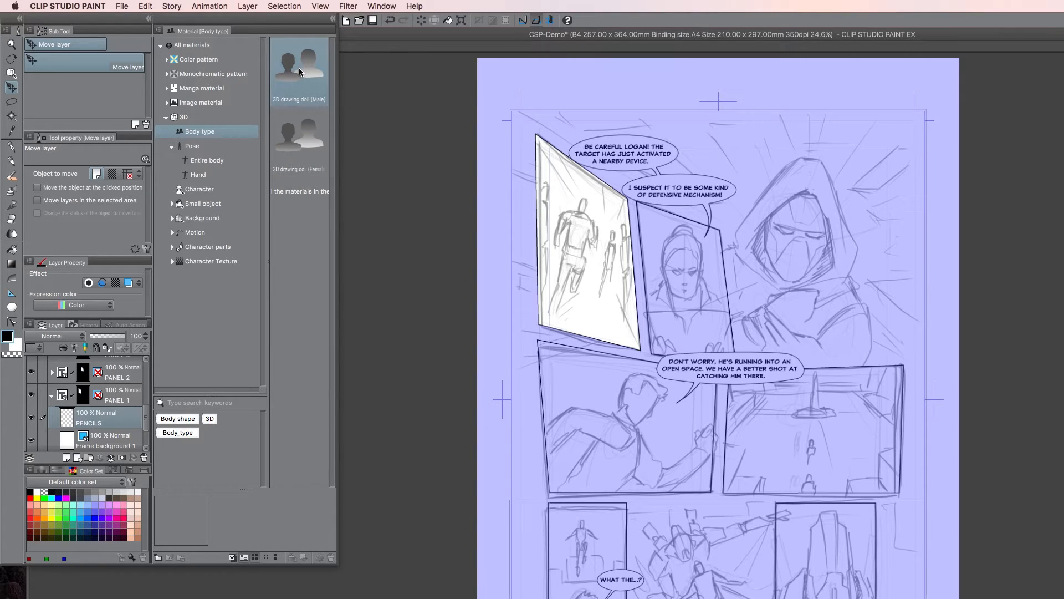
{"action": "mouse_move", "coordinate": [295, 65]}
{"action": "left_mouse_down"}
{"action": "mouse_move", "coordinate": [459, 139]}
{"action": "mouse_move", "coordinate": [553, 244]}
{"action": "mouse_move", "coordinate": [579, 252]}
{"action": "left_mouse_up"}
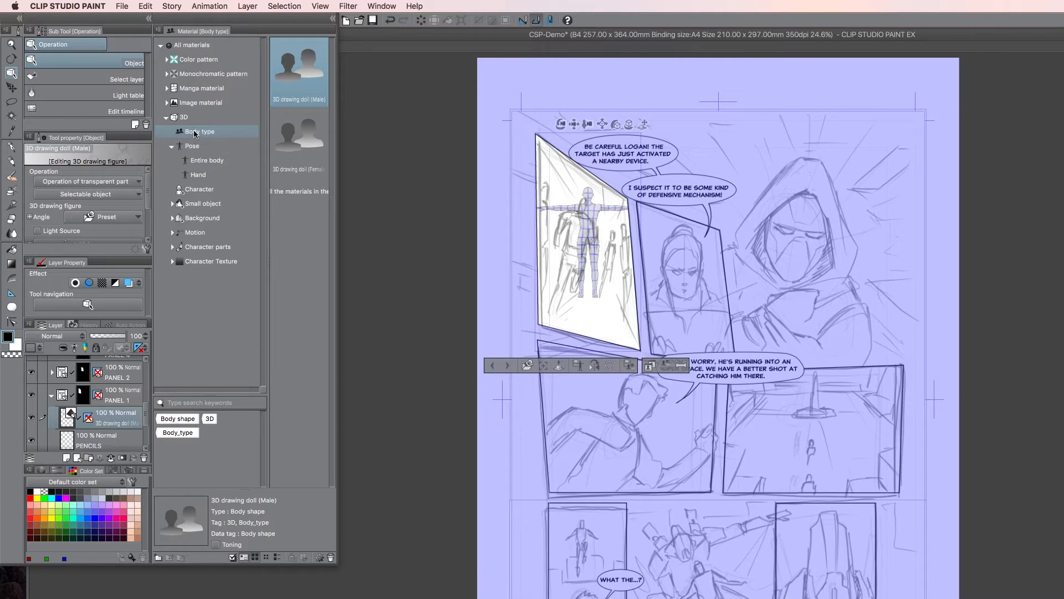
Apply the "Dead run" entire-body pose from the 3D pose materials to the male doll
{"action": "left_click", "coordinate": [203, 158]}
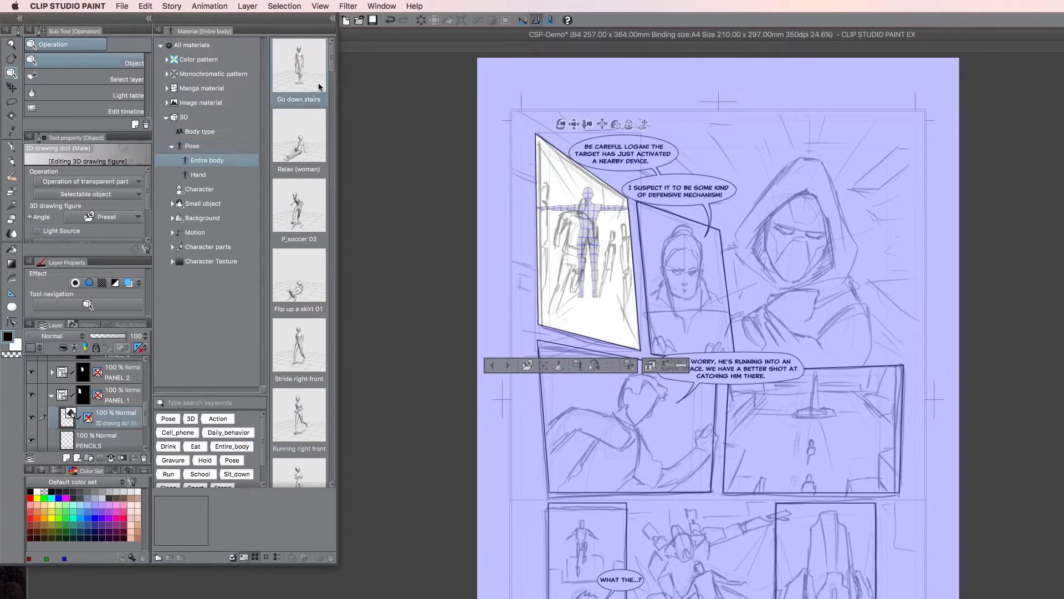
{"action": "left_click_drag", "start_coordinate": [333, 66], "coordinate": [331, 75]}
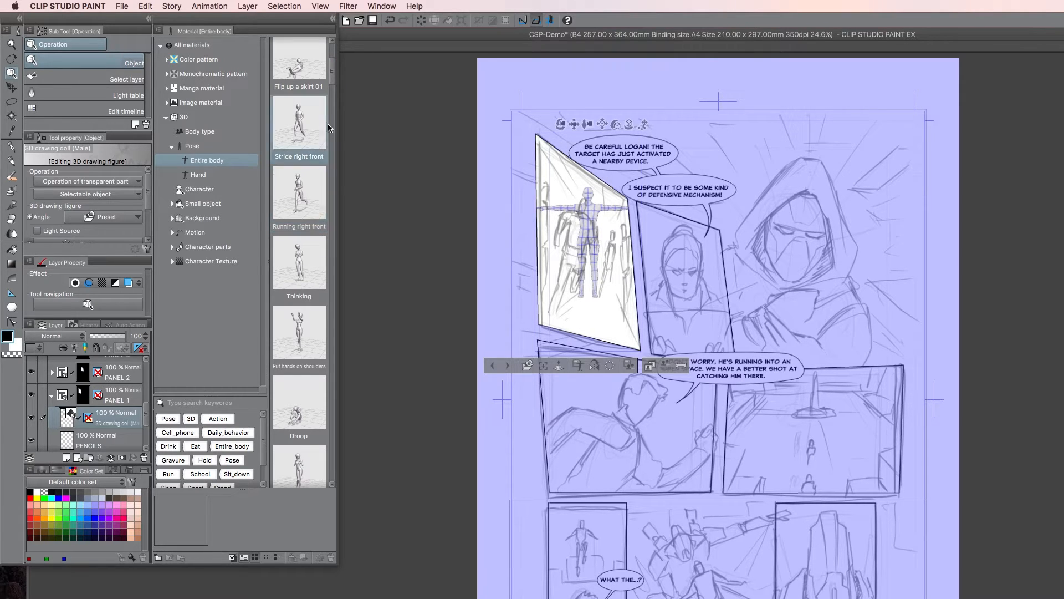
{"action": "left_click_drag", "start_coordinate": [333, 78], "coordinate": [340, 138]}
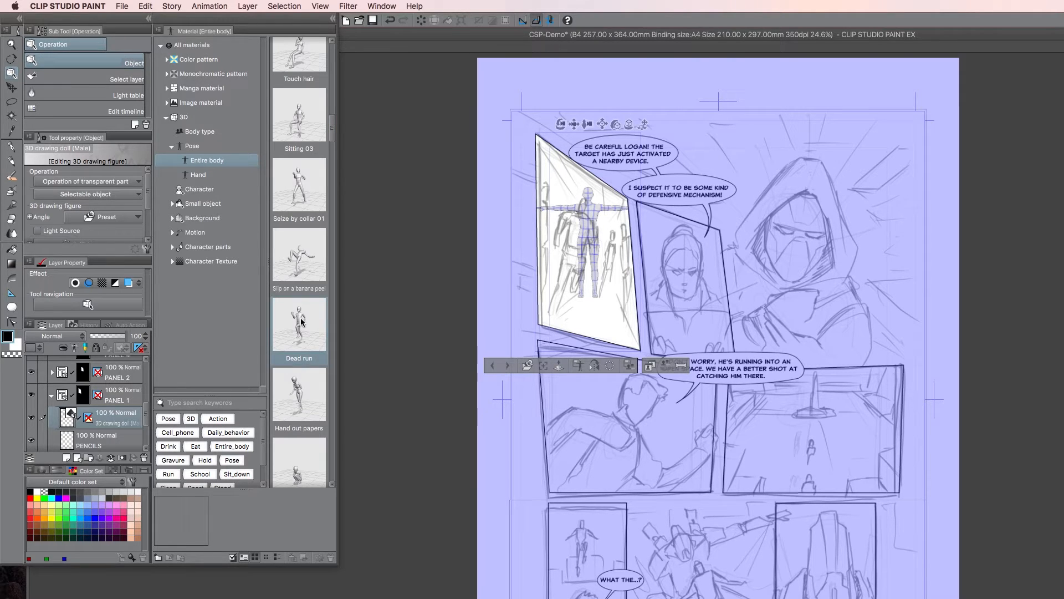
{"action": "left_click_drag", "start_coordinate": [299, 322], "coordinate": [582, 242]}
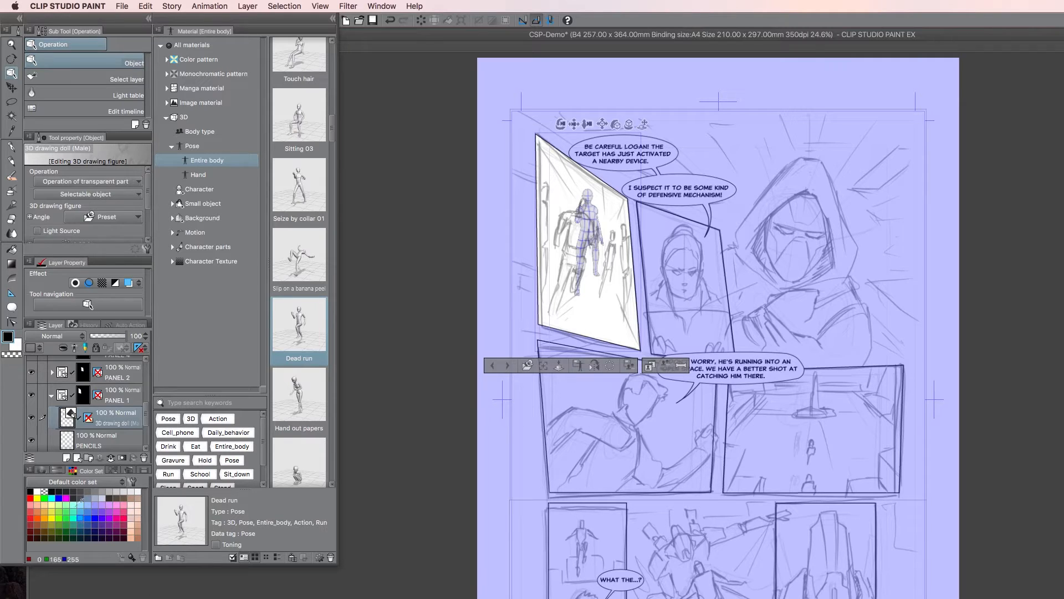
Select the 3D doll layer in panel 1 and orbit its camera to view the running doll from behind
{"action": "left_click", "coordinate": [121, 397]}
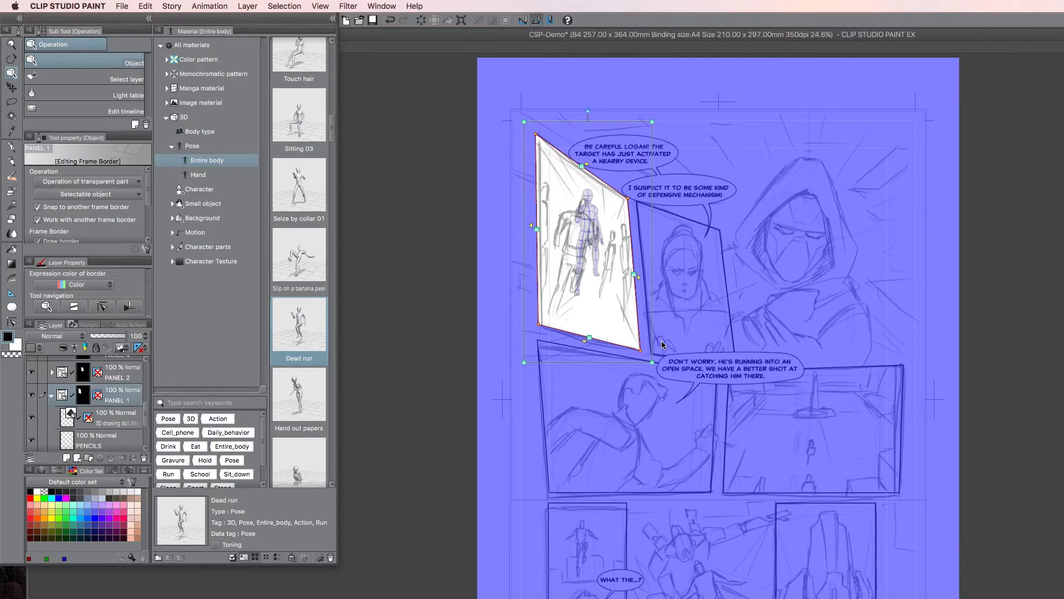
{"action": "scroll", "coordinate": [663, 345], "scroll_direction": "up", "scroll_amount": 4}
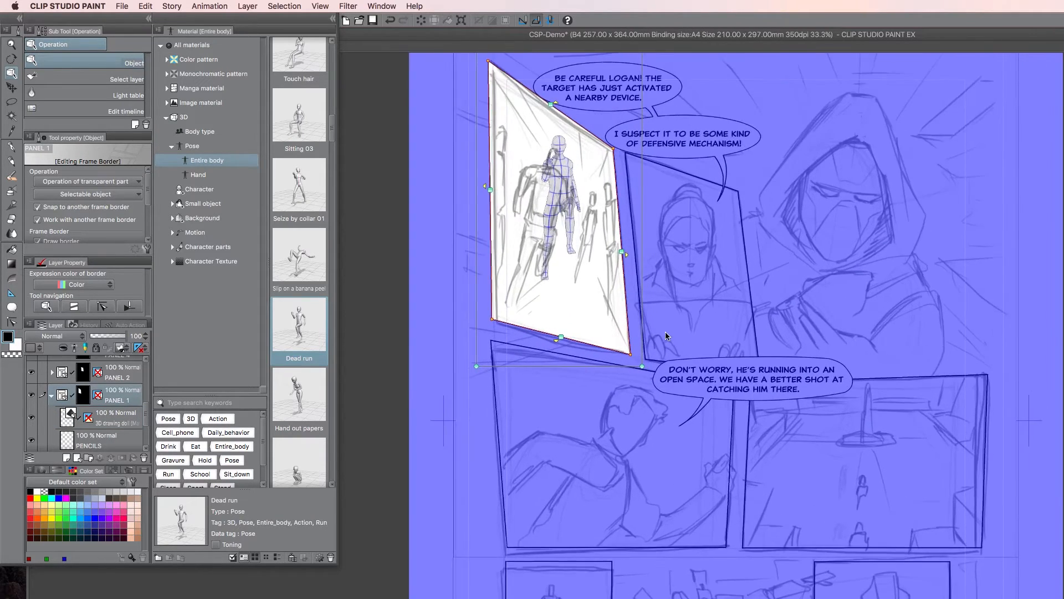
{"action": "scroll", "coordinate": [644, 265], "scroll_direction": "up", "scroll_amount": 3}
{"action": "scroll", "coordinate": [702, 424], "scroll_direction": "up", "scroll_amount": 4}
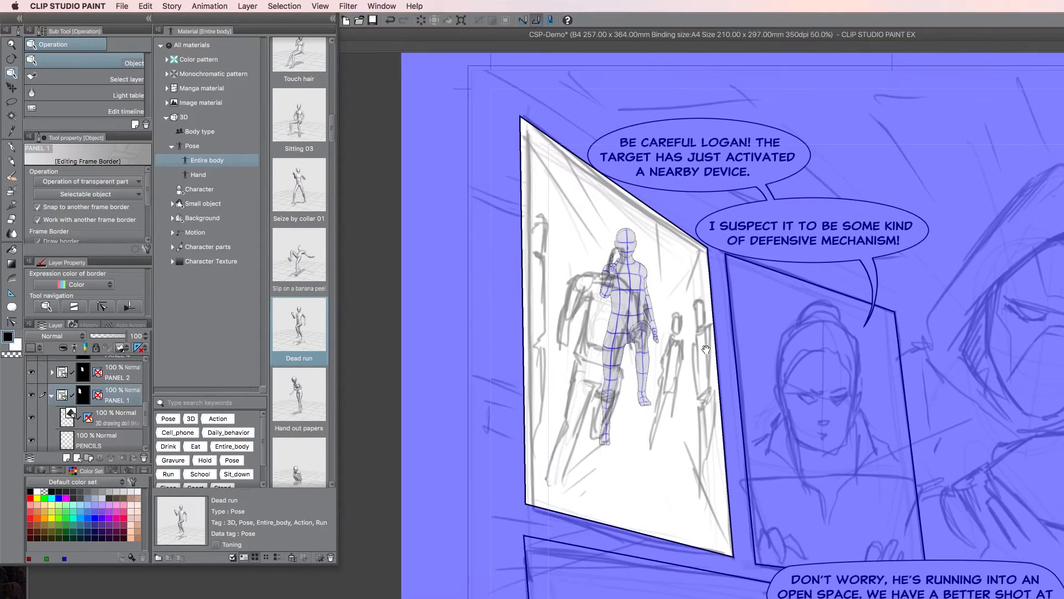
{"action": "left_click", "coordinate": [702, 424]}
{"action": "scroll", "coordinate": [794, 394], "scroll_direction": "up", "scroll_amount": 3}
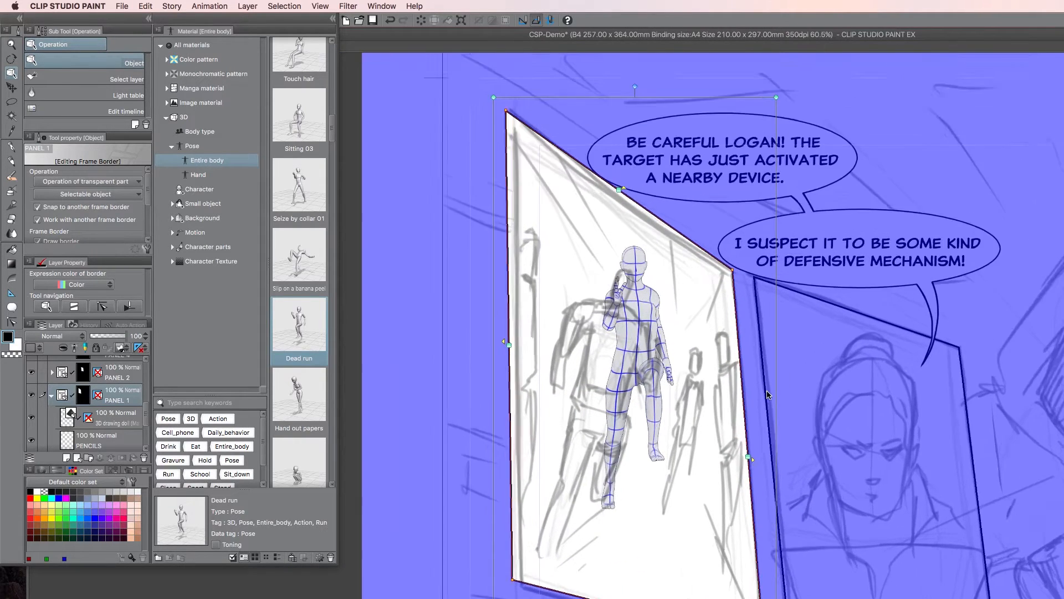
{"action": "scroll", "coordinate": [768, 394], "scroll_direction": "down", "scroll_amount": 2}
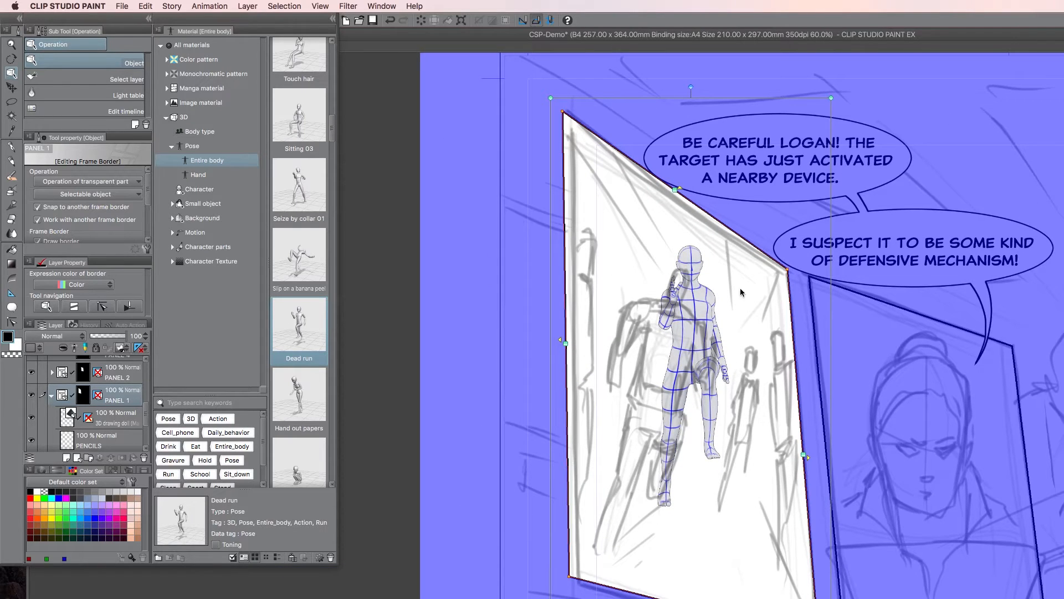
{"action": "left_click", "coordinate": [117, 417]}
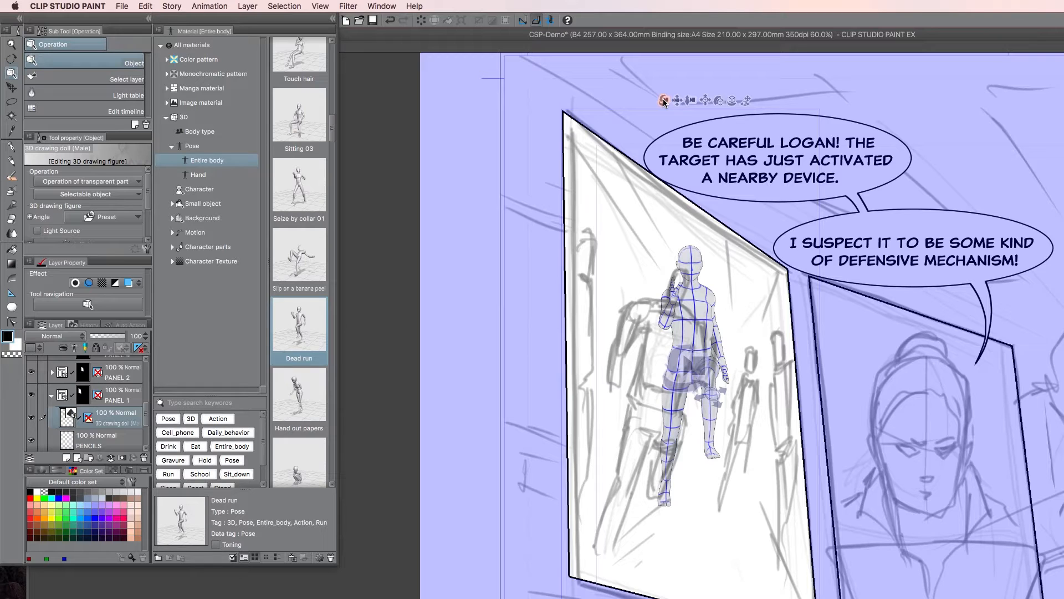
{"action": "left_click_drag", "start_coordinate": [663, 101], "coordinate": [1063, 112]}
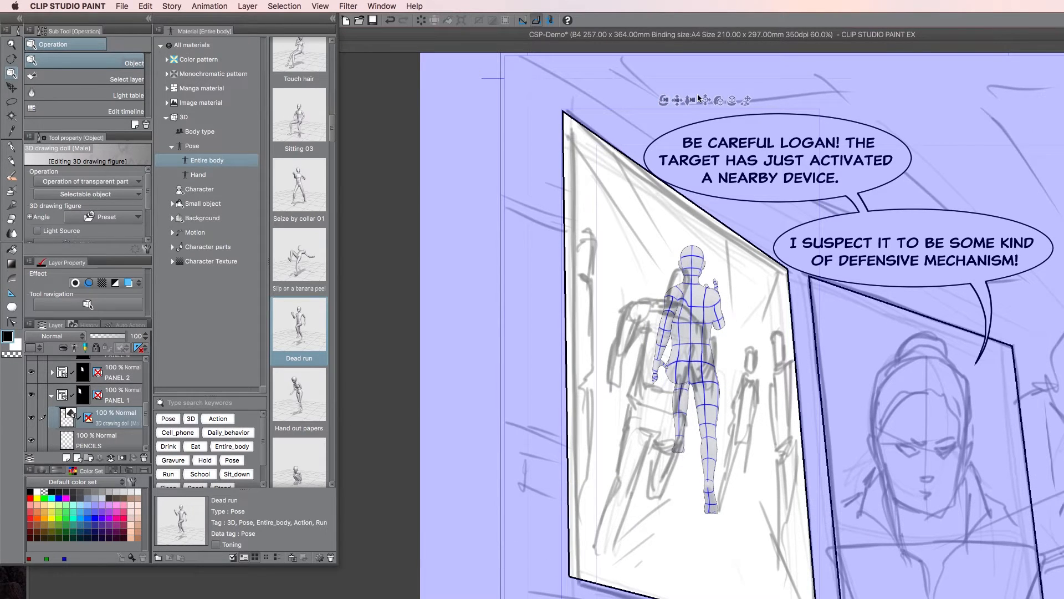
Pan, orbit and move the 3D camera closer to position the doll over the large running figure in the sketch
{"action": "left_click_drag", "start_coordinate": [679, 101], "coordinate": [679, 102]}
{"action": "mouse_move", "coordinate": [677, 100]}
{"action": "left_mouse_down"}
{"action": "mouse_move", "coordinate": [647, 128]}
{"action": "mouse_move", "coordinate": [642, 114]}
{"action": "mouse_move", "coordinate": [672, 92]}
{"action": "left_mouse_up"}
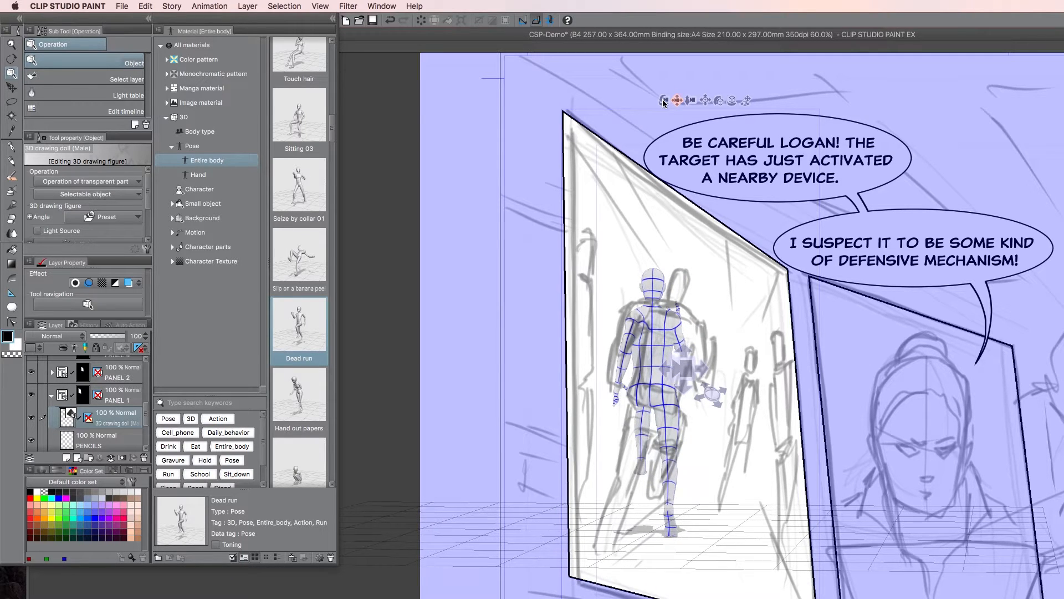
{"action": "left_click_drag", "start_coordinate": [672, 105], "coordinate": [652, 100]}
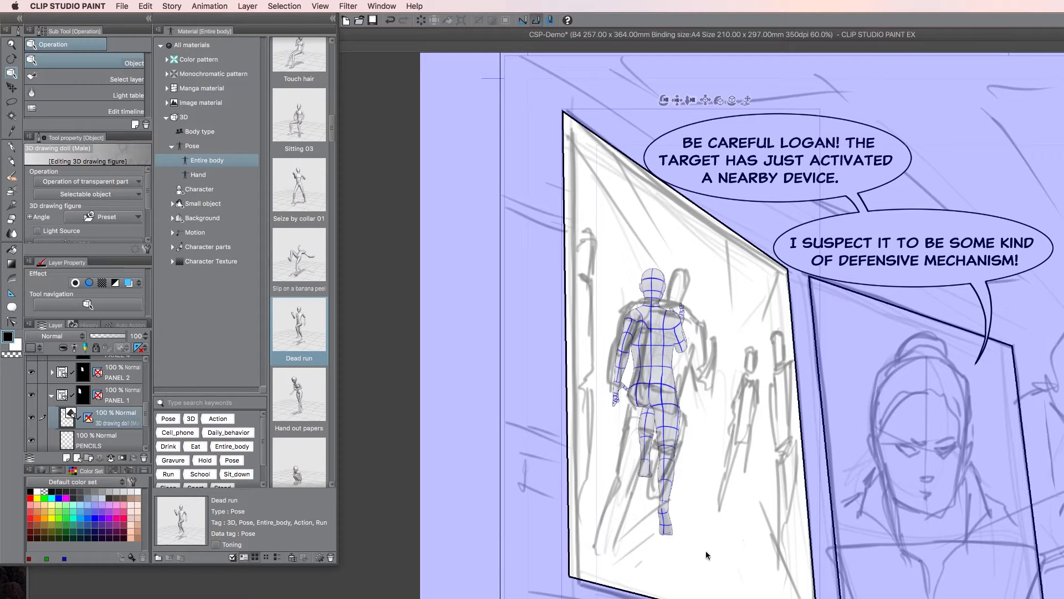
{"action": "left_click_drag", "start_coordinate": [694, 102], "coordinate": [713, 134]}
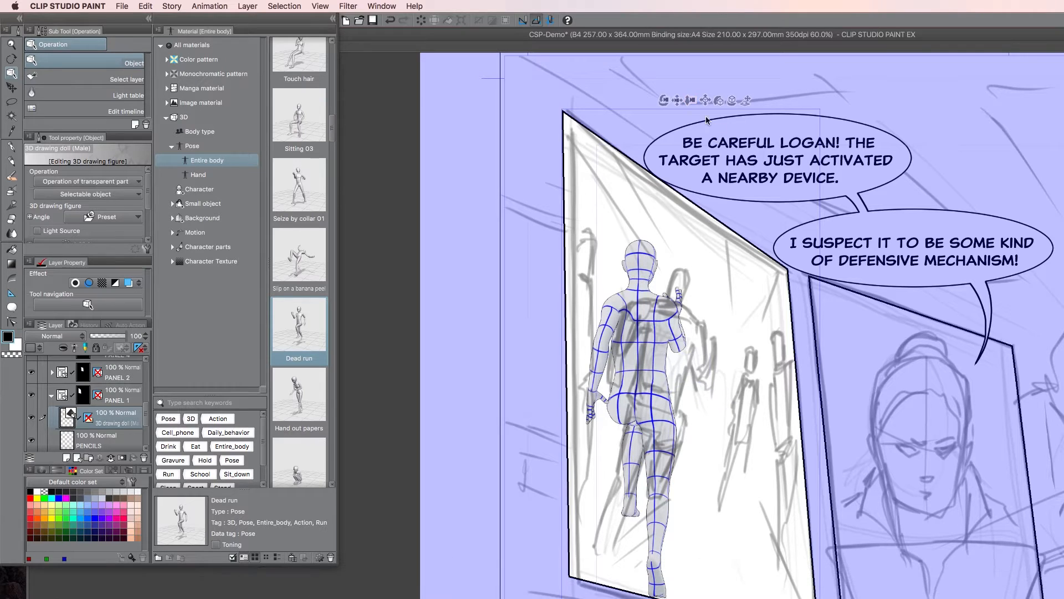
{"action": "left_click_drag", "start_coordinate": [679, 98], "coordinate": [678, 77]}
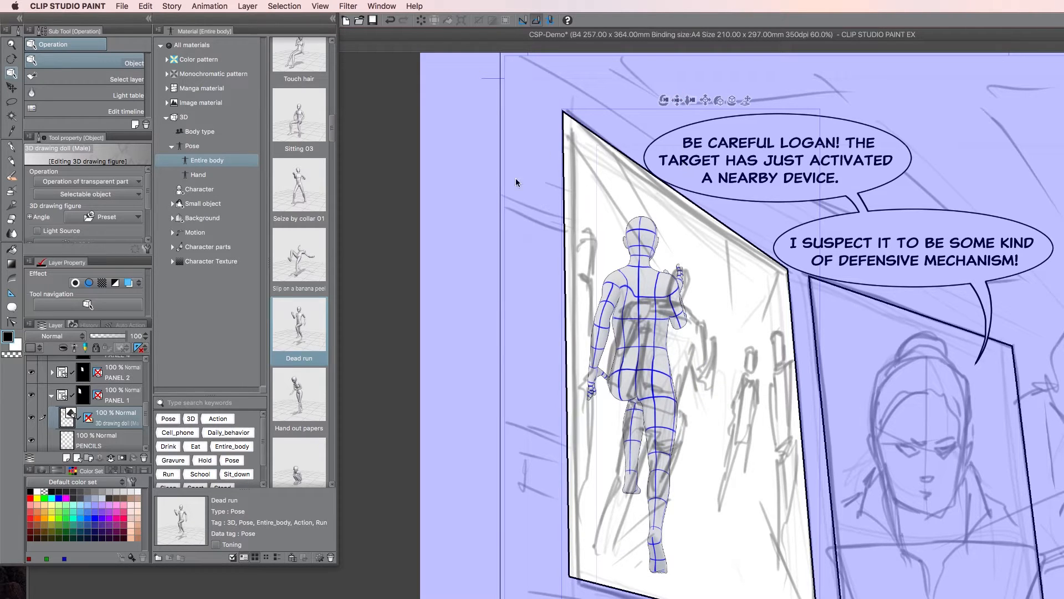
In the doll's detailed allocation settings, set the whole rotation to X -2.9, Y 46.5 and Z -87.1
{"action": "left_click", "coordinate": [388, 7]}
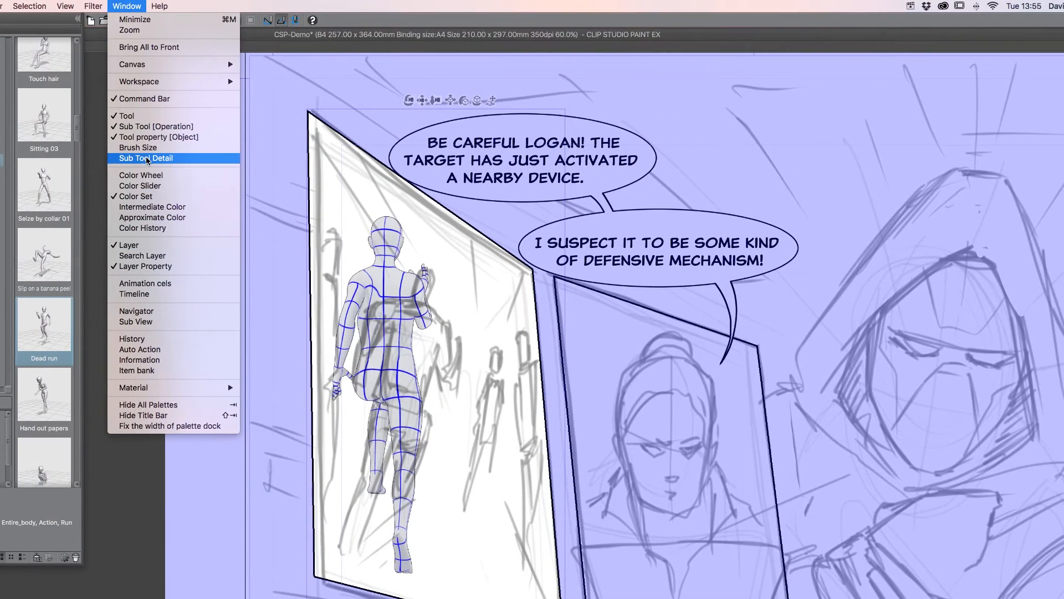
{"action": "left_click", "coordinate": [147, 159]}
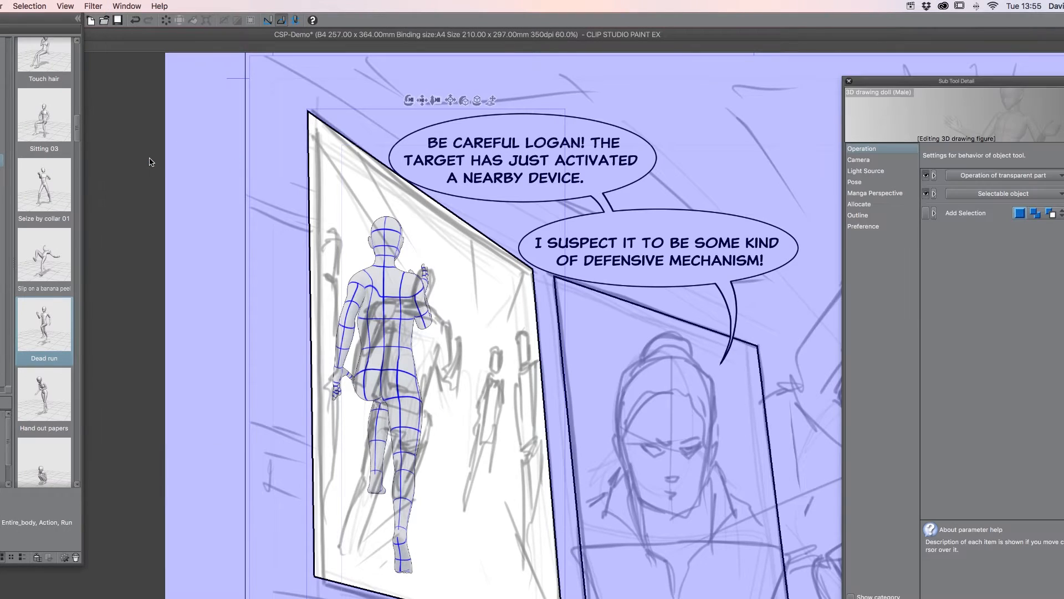
{"action": "left_click_drag", "start_coordinate": [1013, 83], "coordinate": [975, 102]}
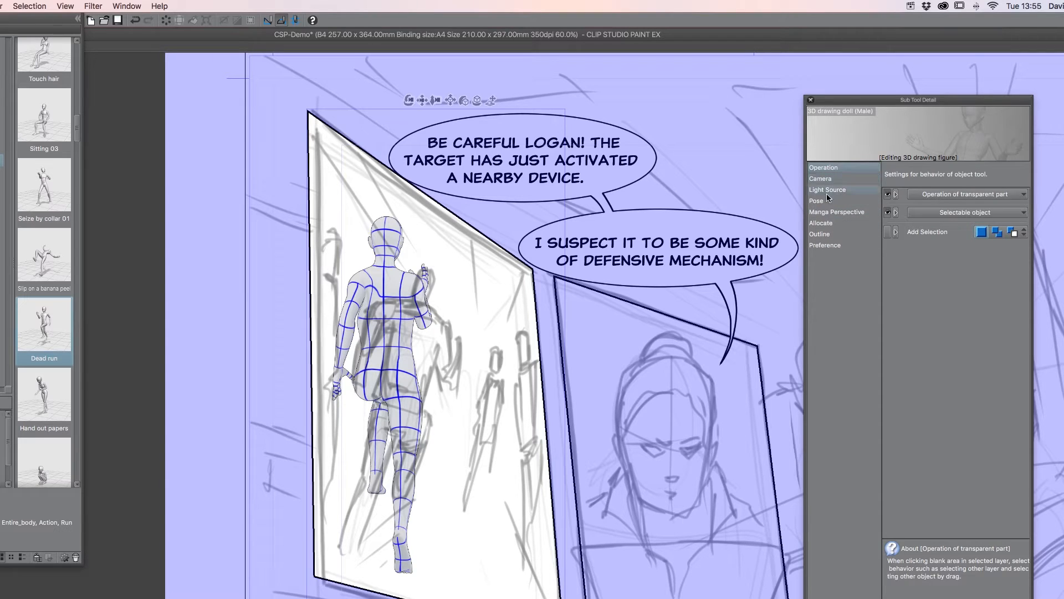
{"action": "left_click", "coordinate": [827, 224]}
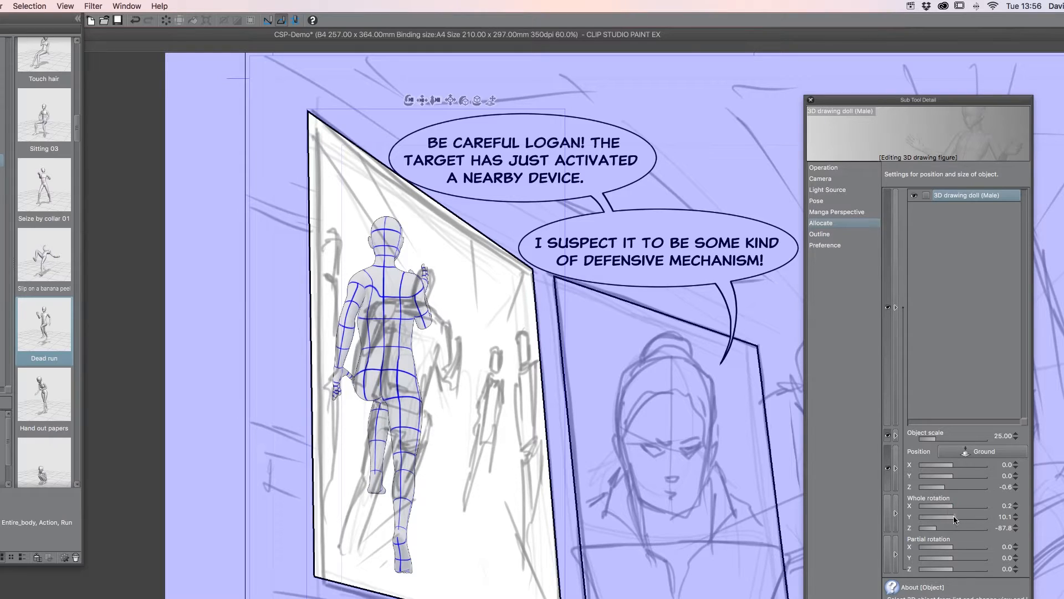
{"action": "left_click_drag", "start_coordinate": [953, 514], "coordinate": [962, 511]}
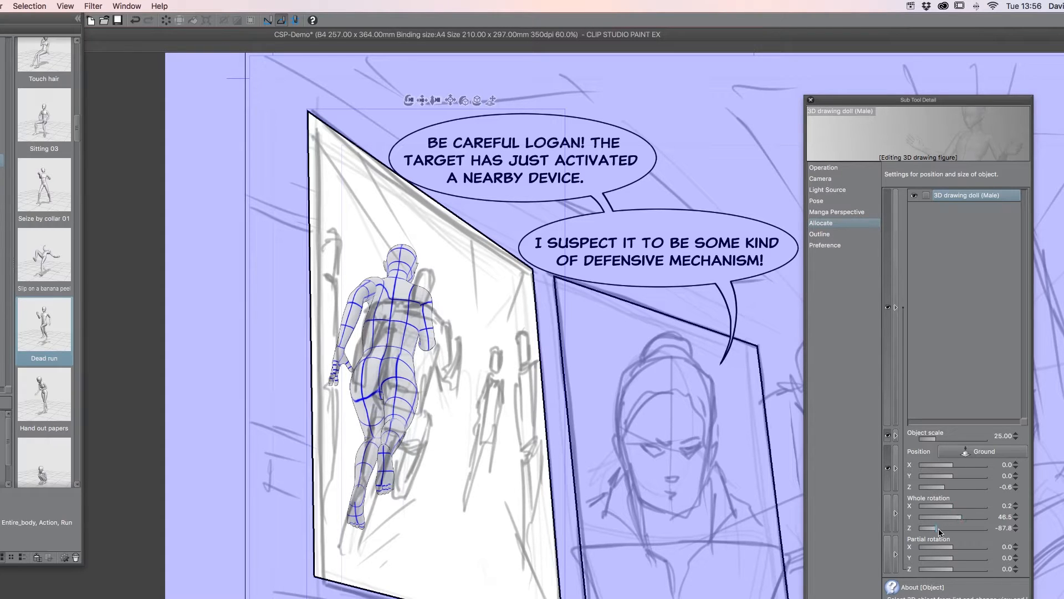
{"action": "left_click_drag", "start_coordinate": [939, 528], "coordinate": [960, 518]}
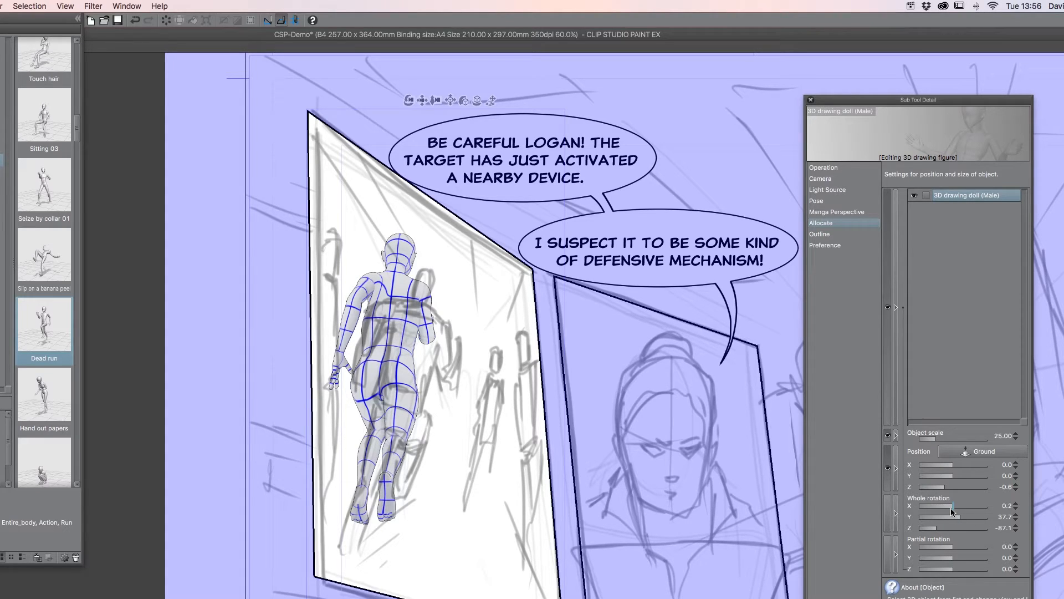
{"action": "left_click_drag", "start_coordinate": [962, 516], "coordinate": [962, 517]}
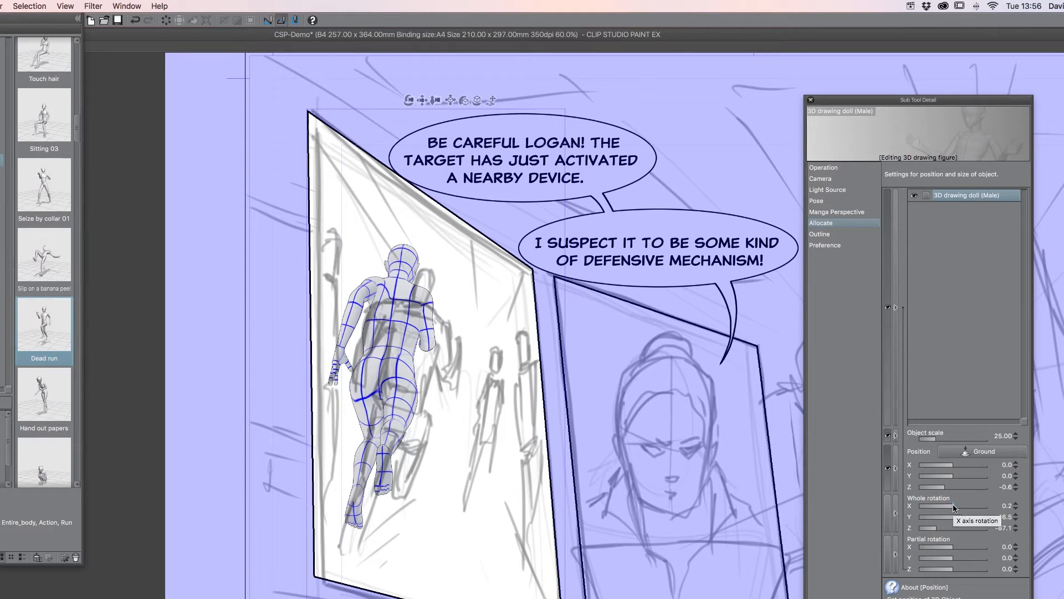
{"action": "left_click_drag", "start_coordinate": [954, 508], "coordinate": [952, 507]}
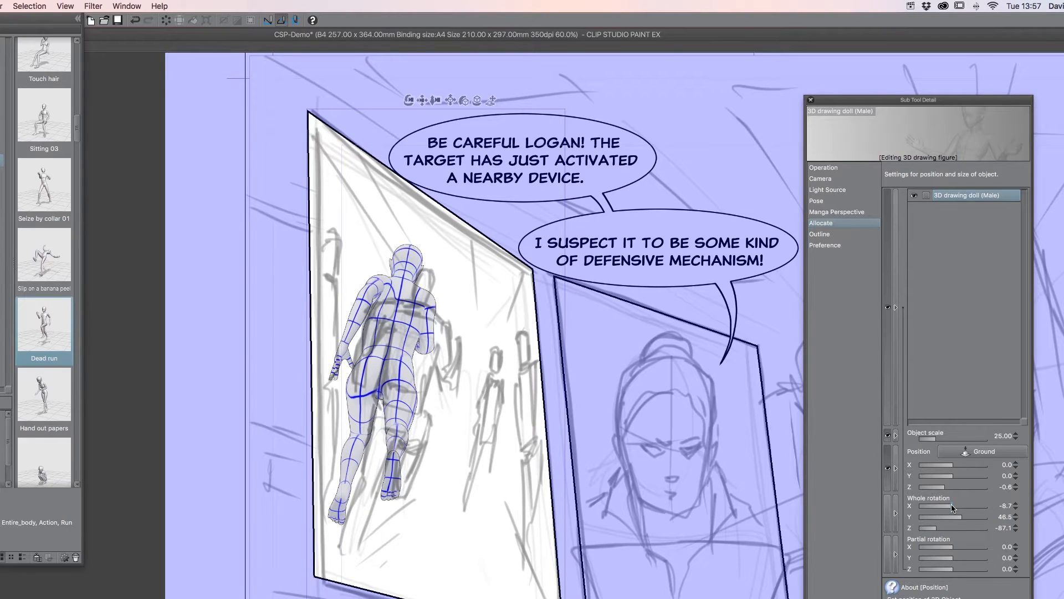
{"action": "left_click_drag", "start_coordinate": [952, 508], "coordinate": [953, 508]}
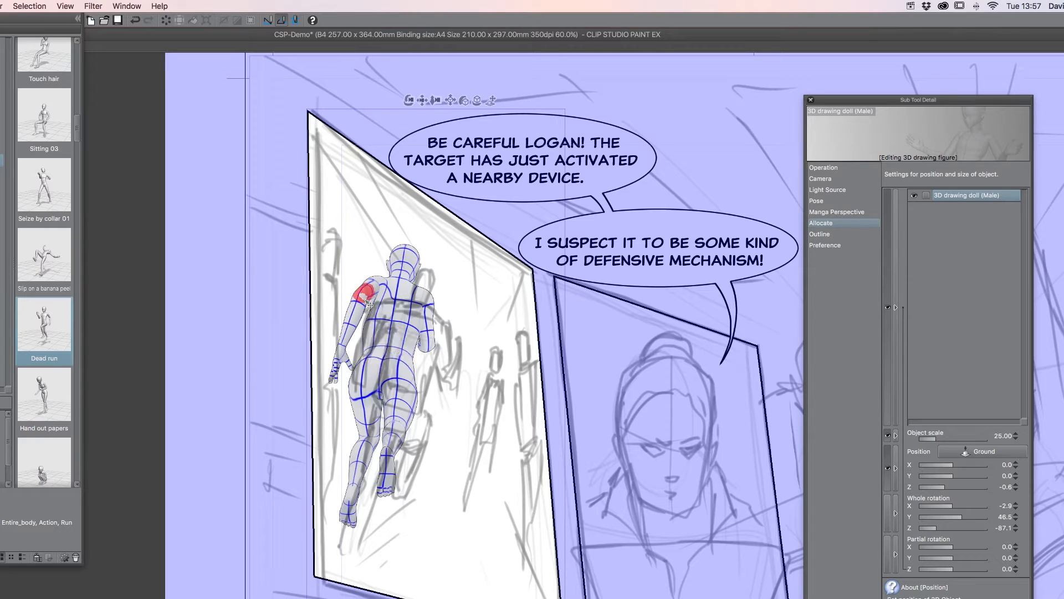
Repose the doll's left arm and both legs by hand to follow the large running figure in the sketch, undoing one knee adjustment
{"action": "left_click_drag", "start_coordinate": [366, 298], "coordinate": [449, 343]}
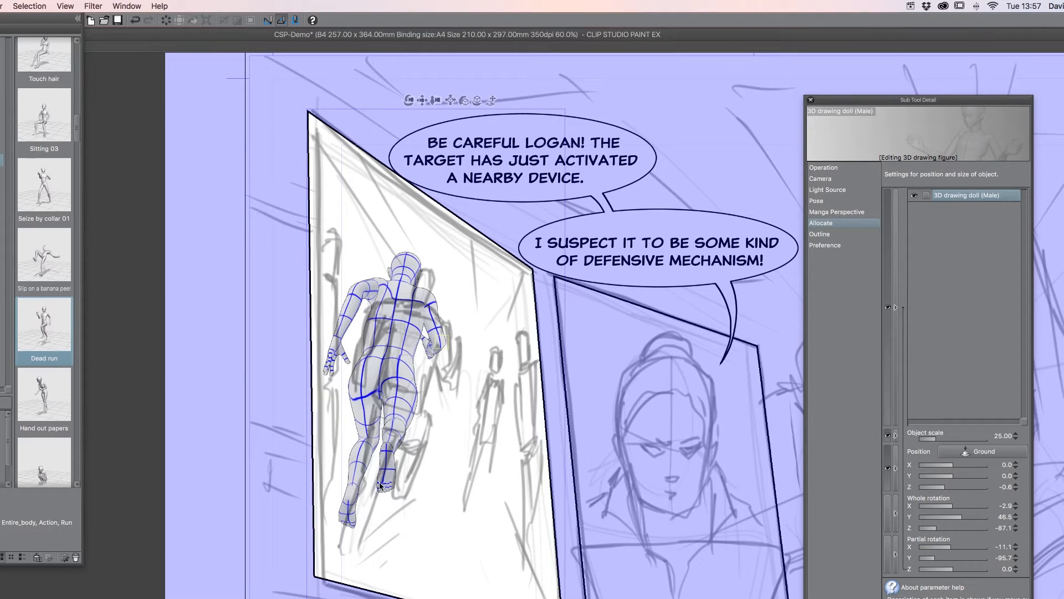
{"action": "left_click_drag", "start_coordinate": [359, 479], "coordinate": [349, 509]}
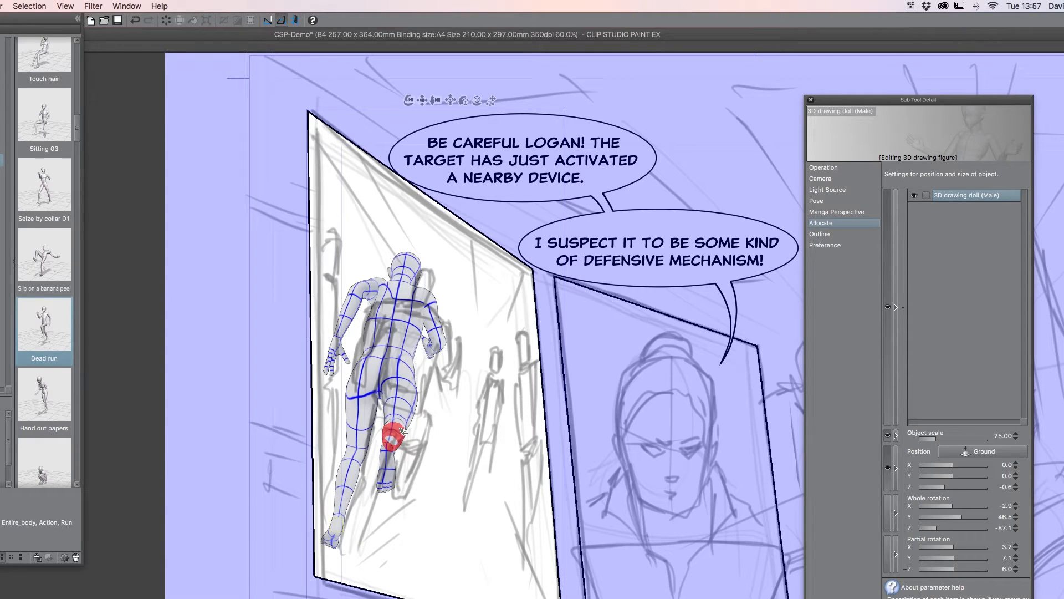
{"action": "mouse_move", "coordinate": [401, 432]}
{"action": "left_mouse_down"}
{"action": "mouse_move", "coordinate": [410, 419]}
{"action": "mouse_move", "coordinate": [402, 429]}
{"action": "left_mouse_up"}
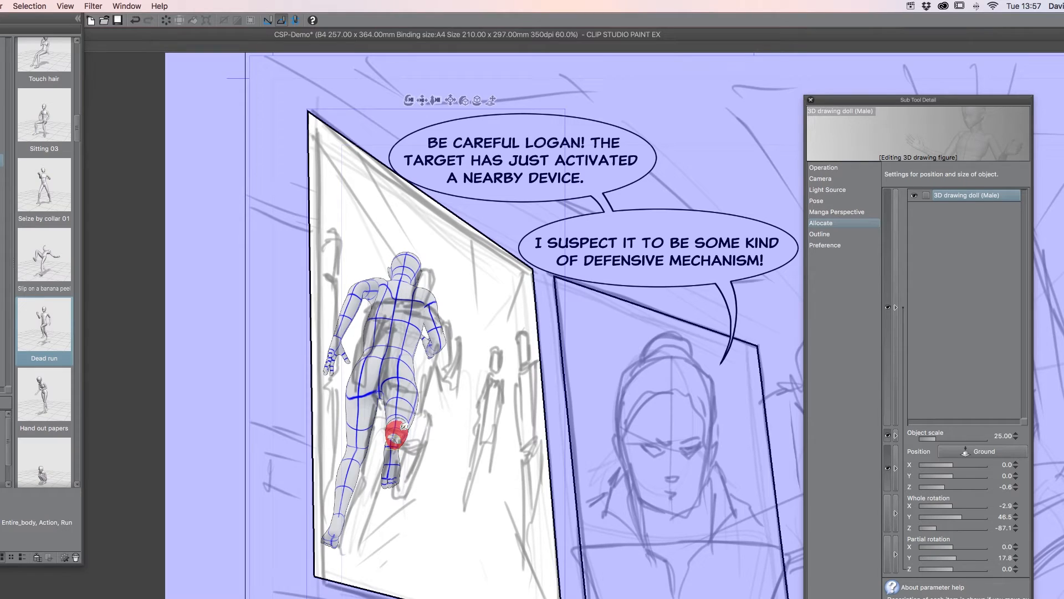
{"action": "key", "text": "super+z"}
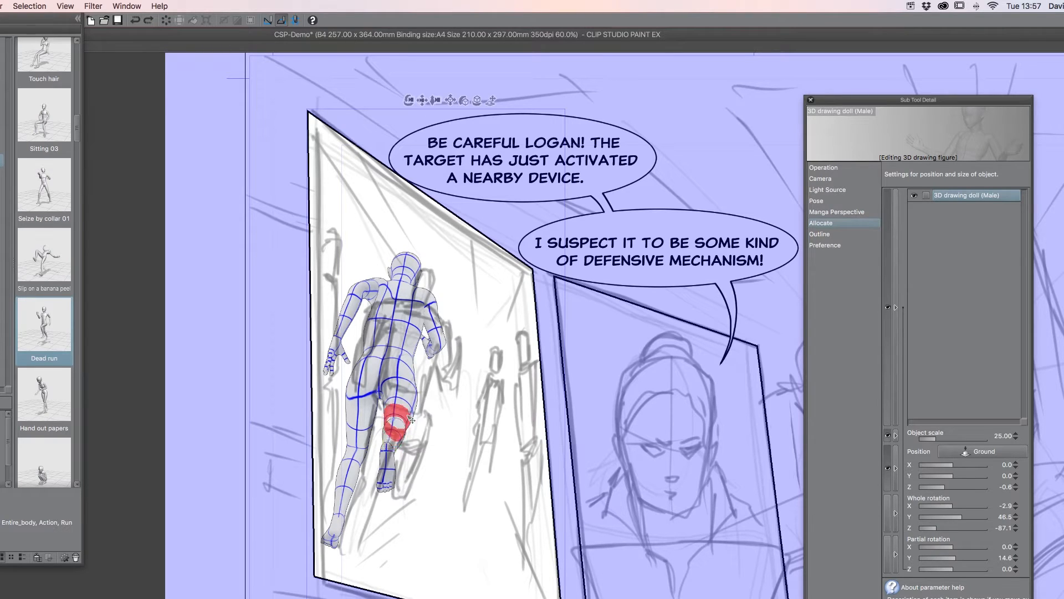
{"action": "left_click_drag", "start_coordinate": [411, 415], "coordinate": [391, 481]}
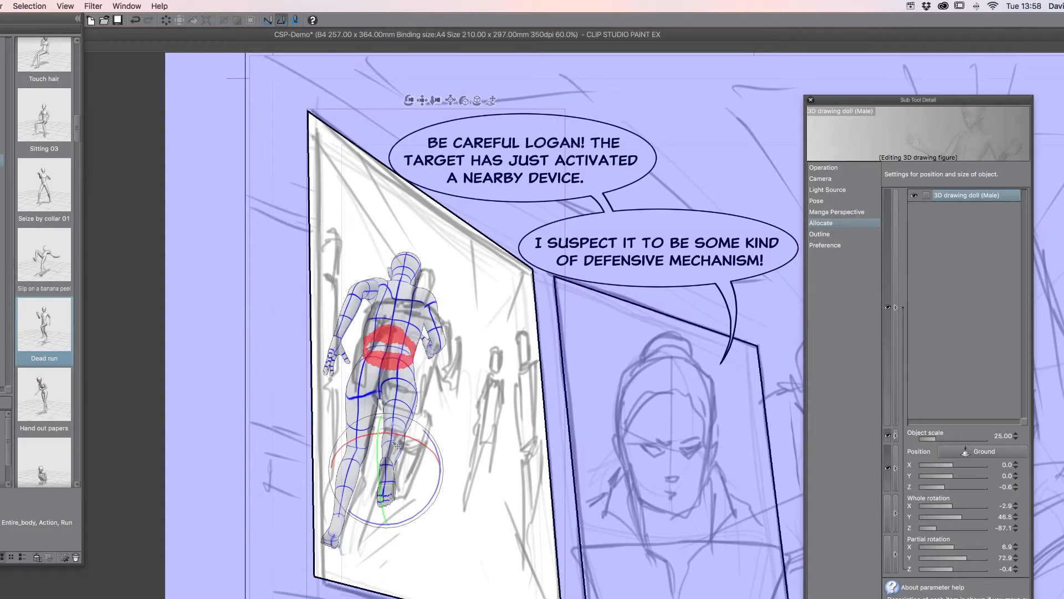
Try rotating the doll's raised lower leg around the ankle, and undo the rotation
{"action": "left_click_drag", "start_coordinate": [380, 443], "coordinate": [366, 471]}
{"action": "left_click_drag", "start_coordinate": [366, 470], "coordinate": [366, 471]}
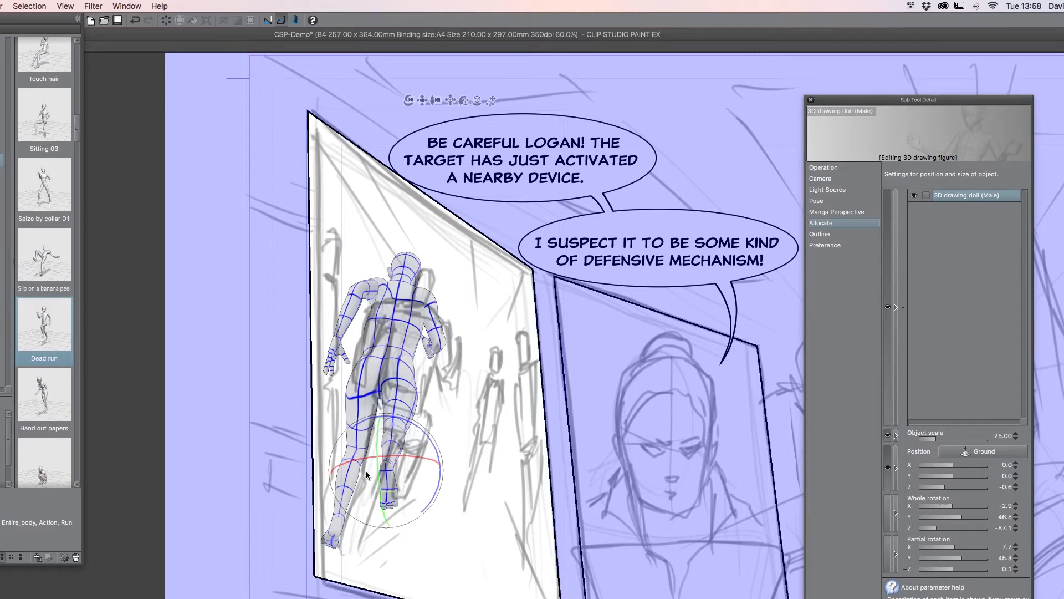
{"action": "key", "text": "super+z"}
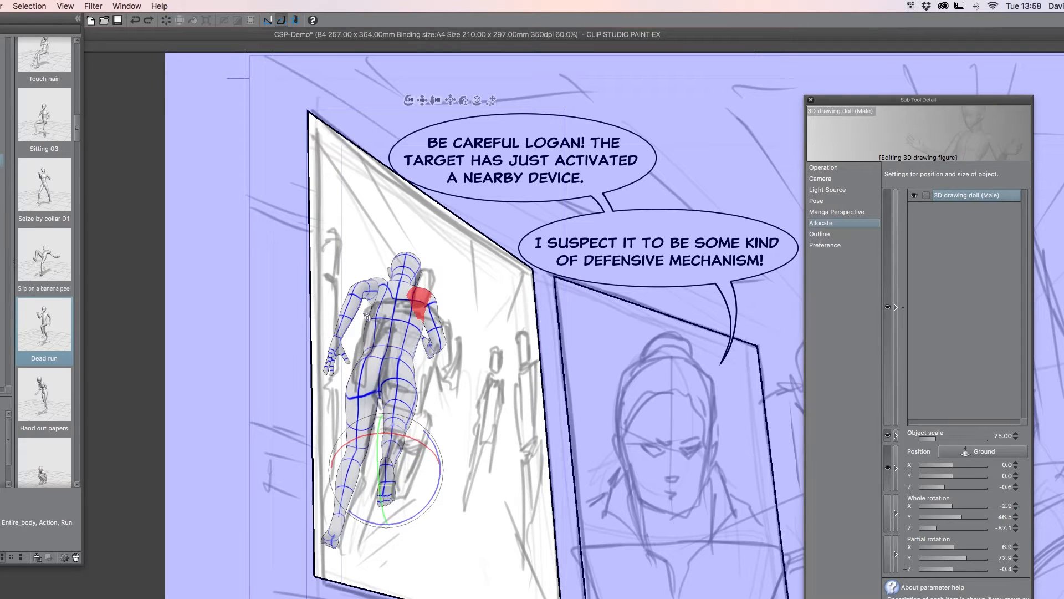
Try out heavier, childlike and slimmer body shapes on the drawing doll
{"action": "left_click", "coordinate": [349, 312]}
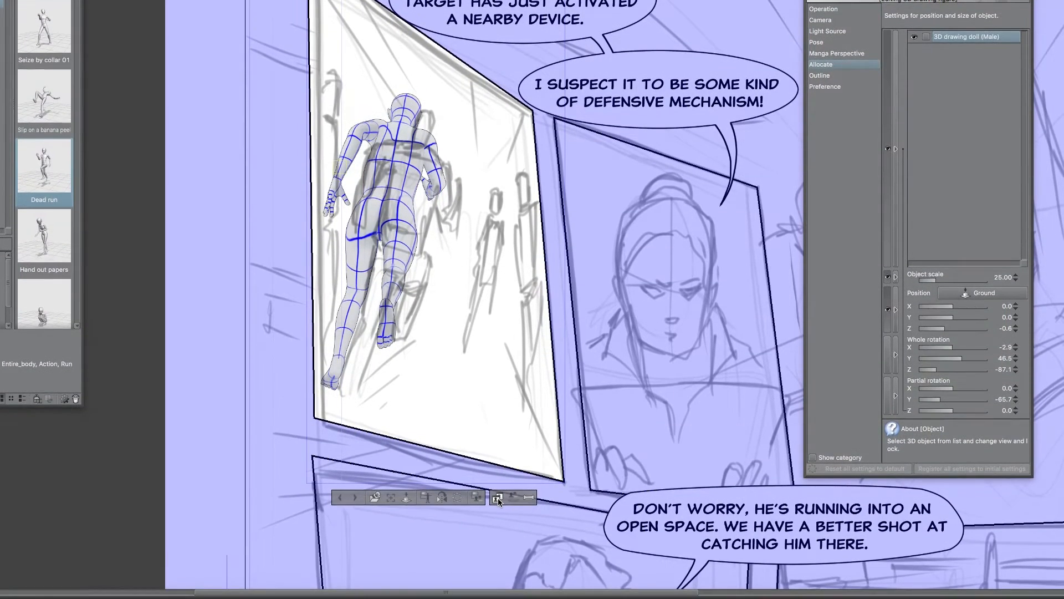
{"action": "left_click", "coordinate": [498, 499]}
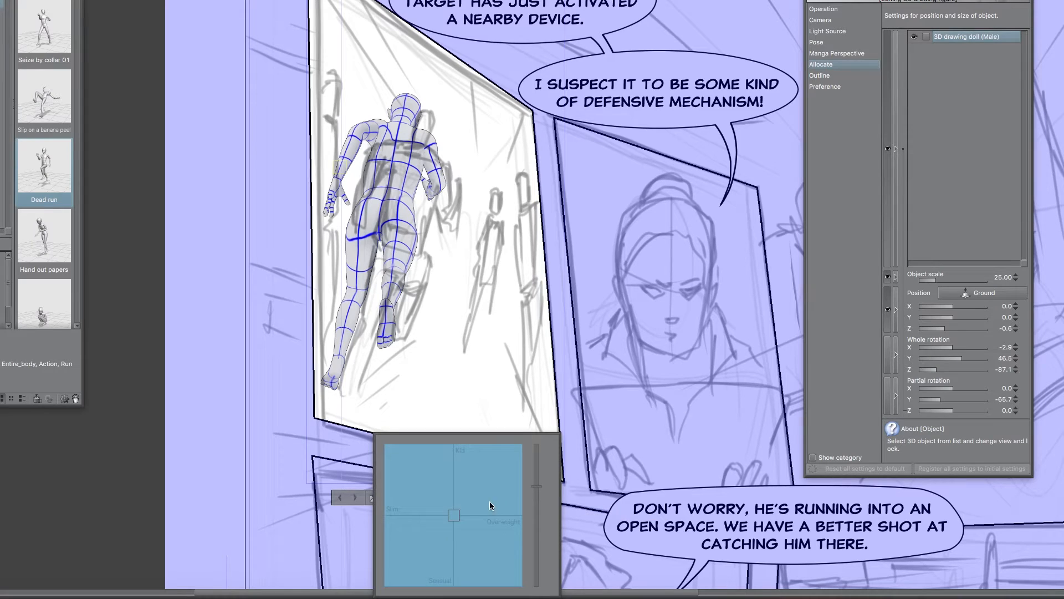
{"action": "left_click_drag", "start_coordinate": [461, 517], "coordinate": [498, 525]}
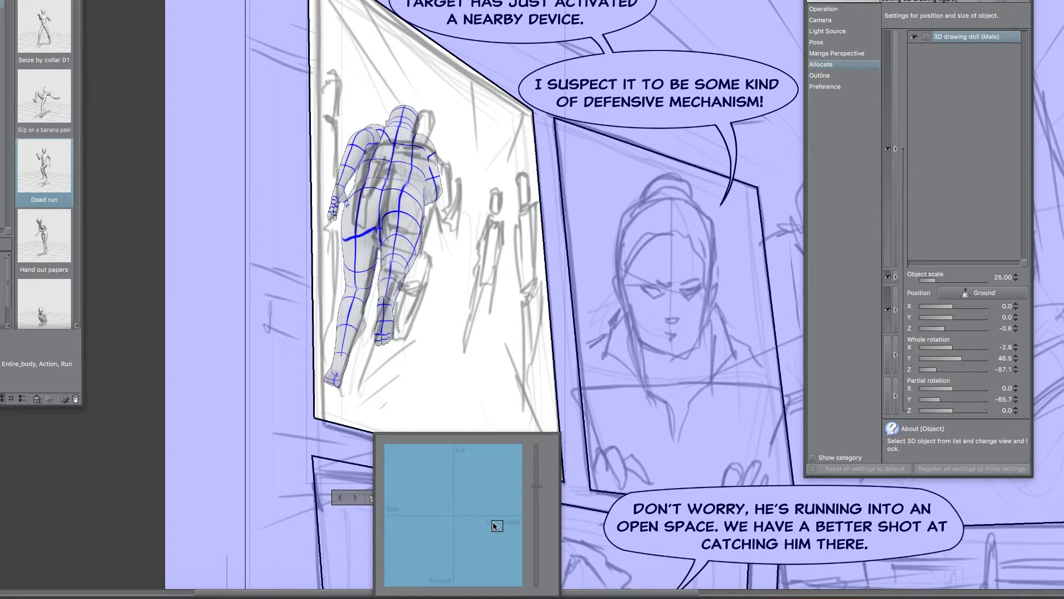
{"action": "left_click_drag", "start_coordinate": [463, 484], "coordinate": [454, 463]}
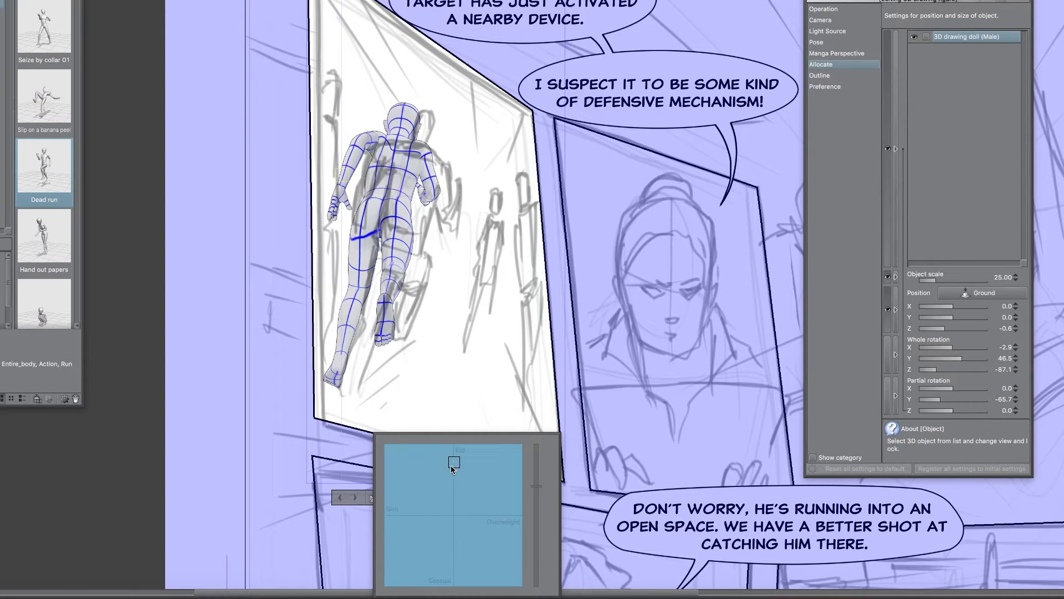
{"action": "left_click", "coordinate": [417, 509]}
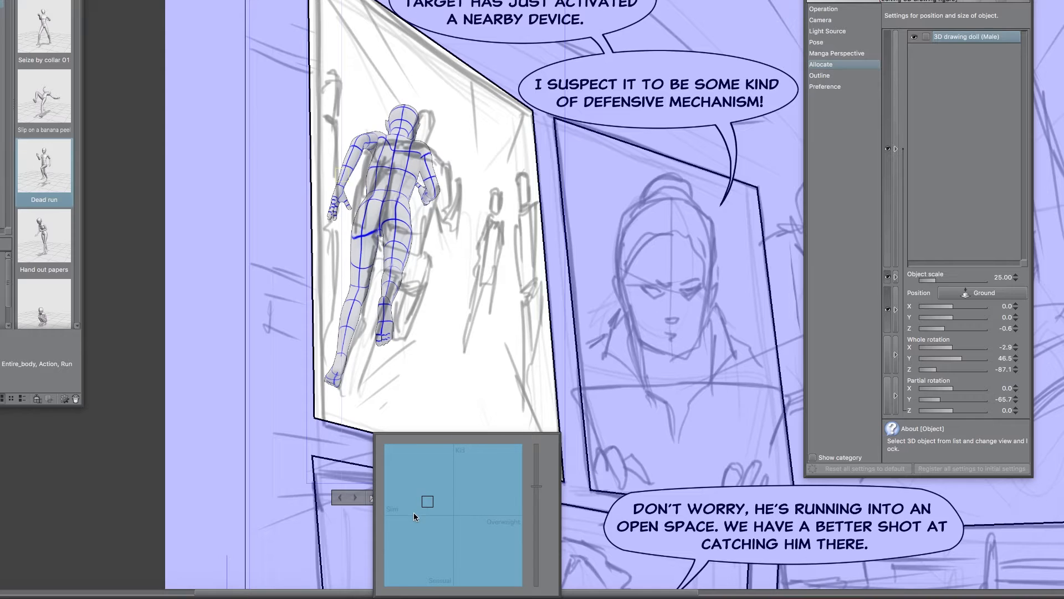
Bring the doll's body shape back to the neutral centre between the extremes and close the shape adjustment
{"action": "left_click", "coordinate": [453, 556]}
{"action": "left_click", "coordinate": [453, 556]}
{"action": "left_click", "coordinate": [452, 548]}
{"action": "left_click", "coordinate": [453, 549]}
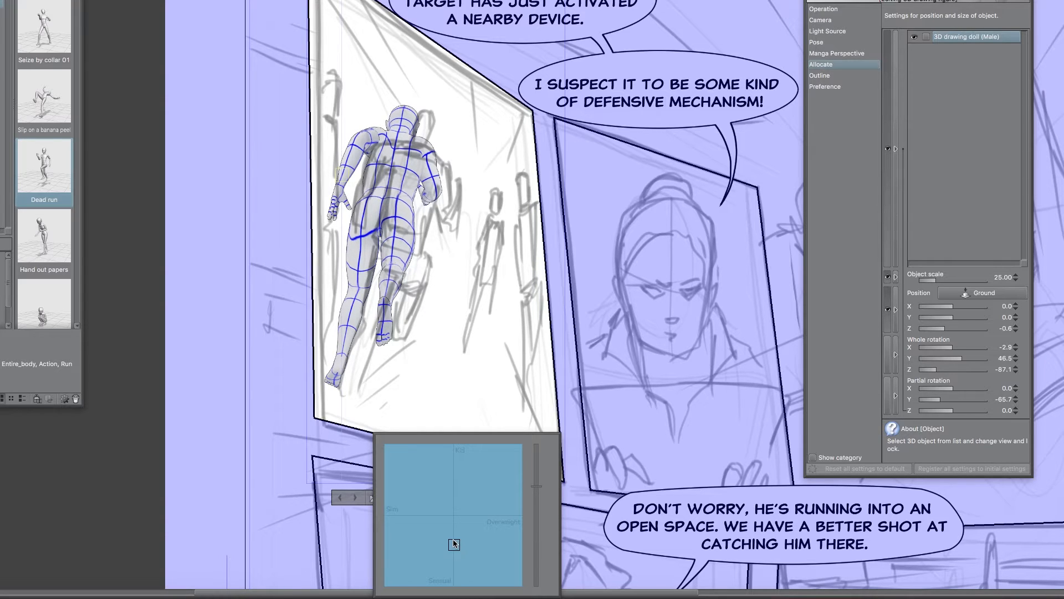
{"action": "left_click", "coordinate": [453, 540]}
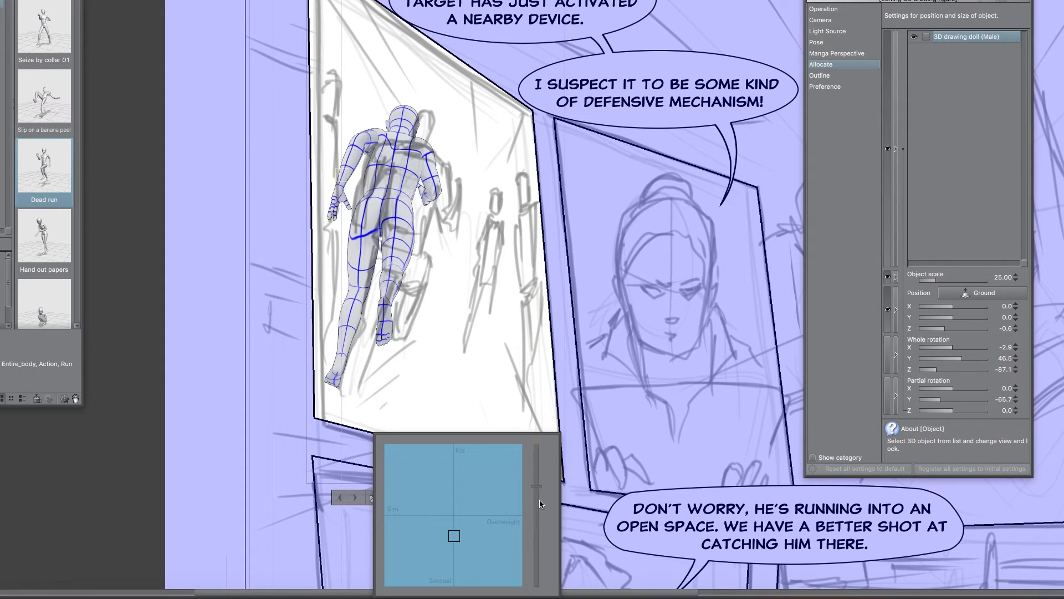
{"action": "left_click", "coordinate": [455, 533]}
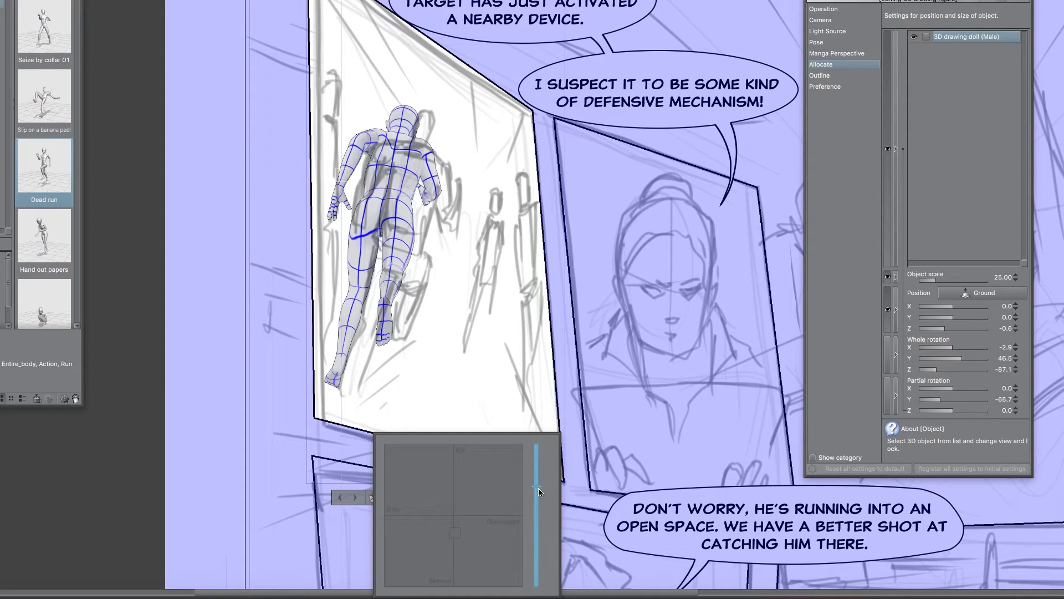
{"action": "left_click", "coordinate": [453, 517]}
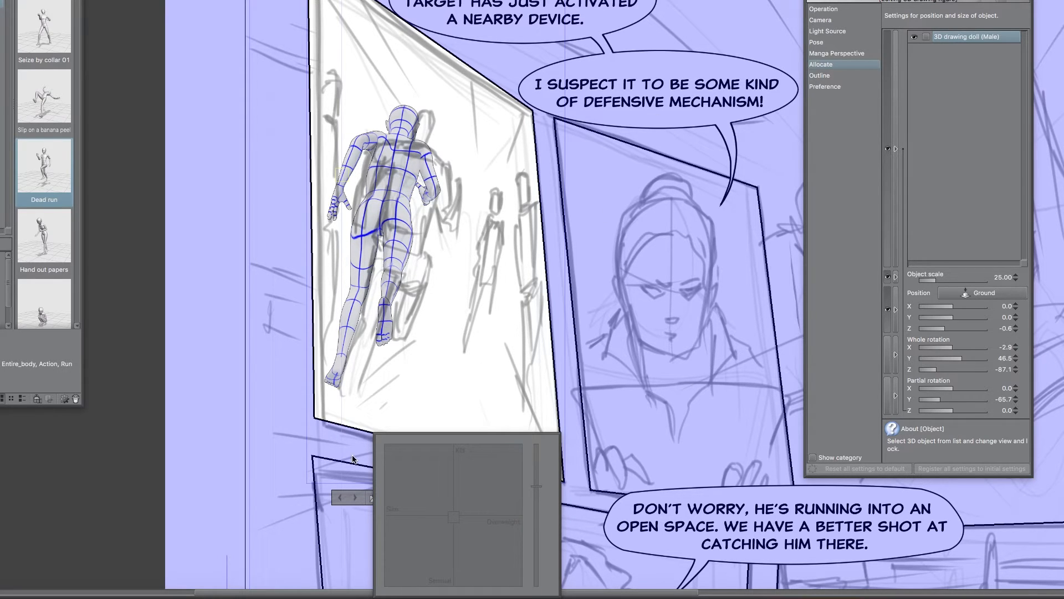
{"action": "left_click", "coordinate": [467, 155]}
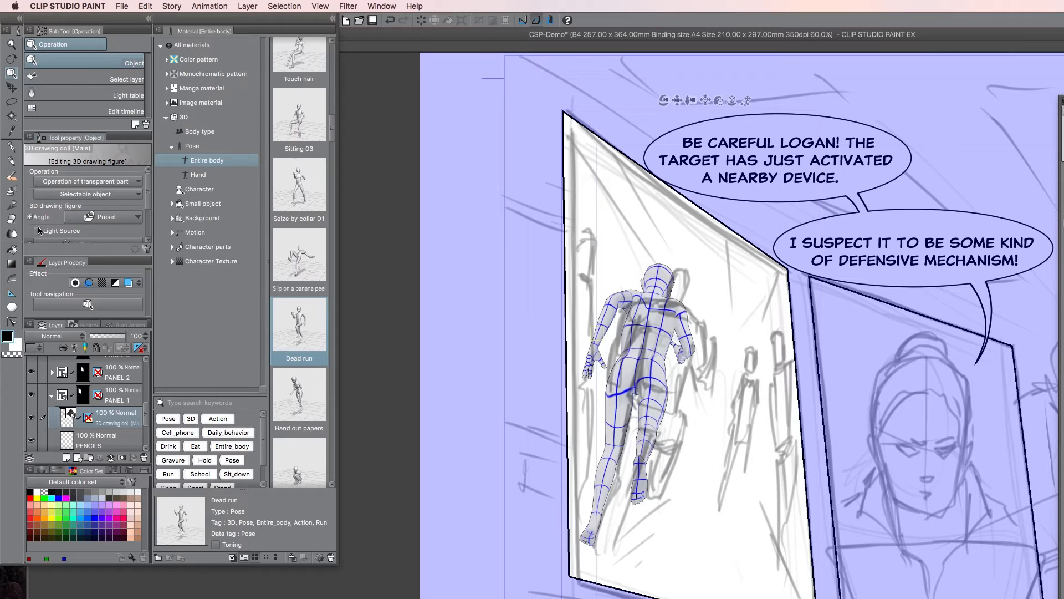
Turn on the doll's light source and turn the light around the figure until the doll's back is lit
{"action": "scroll", "coordinate": [60, 205], "scroll_direction": "down", "scroll_amount": 2}
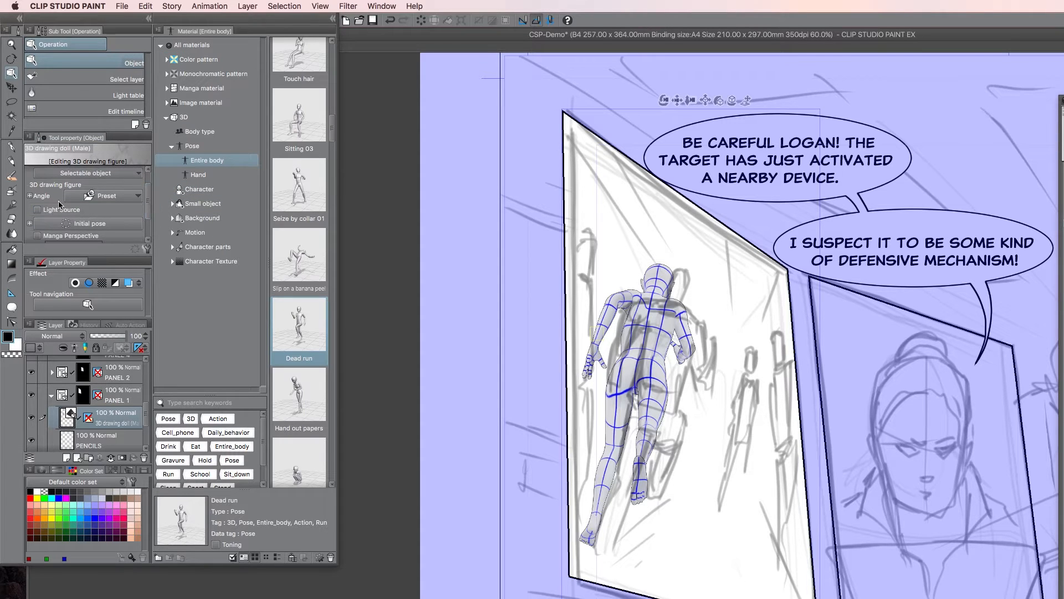
{"action": "left_click", "coordinate": [38, 211]}
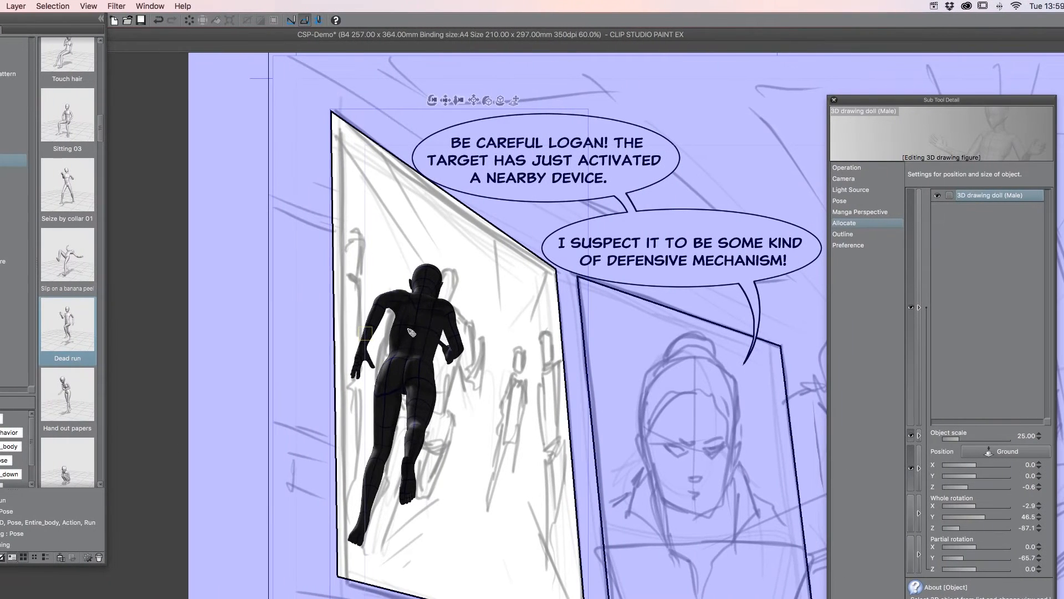
{"action": "left_click", "coordinate": [847, 193]}
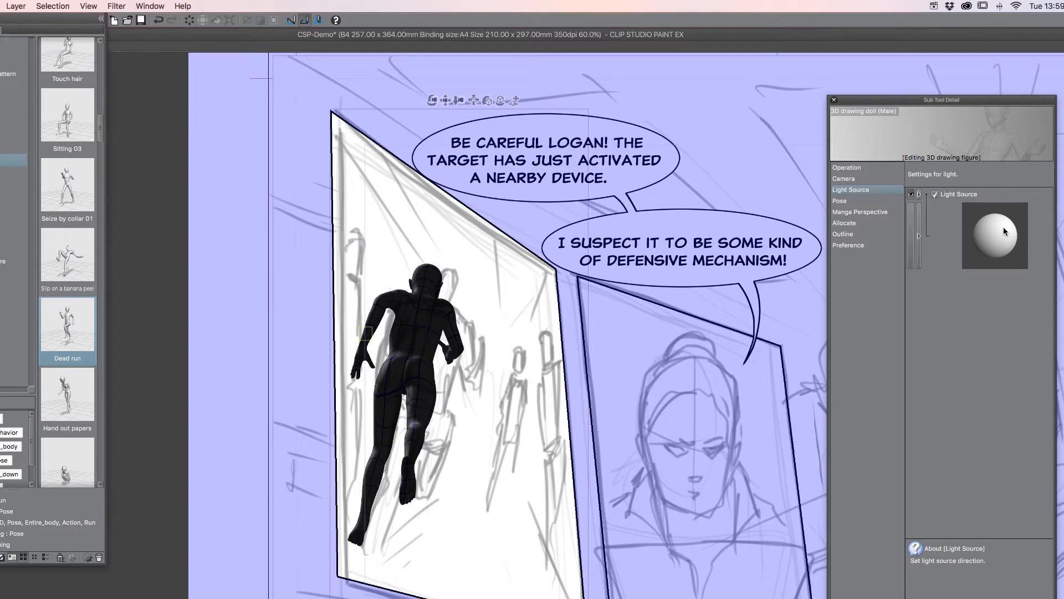
{"action": "mouse_move", "coordinate": [990, 235]}
{"action": "left_mouse_down"}
{"action": "mouse_move", "coordinate": [981, 270]}
{"action": "mouse_move", "coordinate": [1003, 234]}
{"action": "left_mouse_up"}
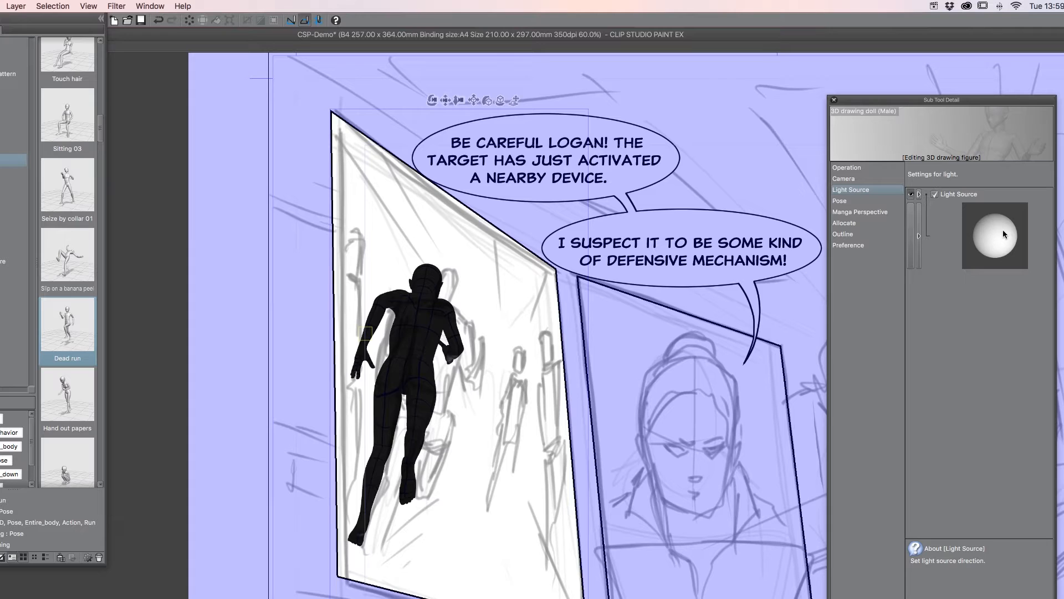
{"action": "mouse_move", "coordinate": [982, 244]}
{"action": "left_mouse_down"}
{"action": "mouse_move", "coordinate": [982, 256]}
{"action": "mouse_move", "coordinate": [1019, 238]}
{"action": "mouse_move", "coordinate": [971, 249]}
{"action": "mouse_move", "coordinate": [1013, 244]}
{"action": "mouse_move", "coordinate": [995, 246]}
{"action": "left_mouse_up"}
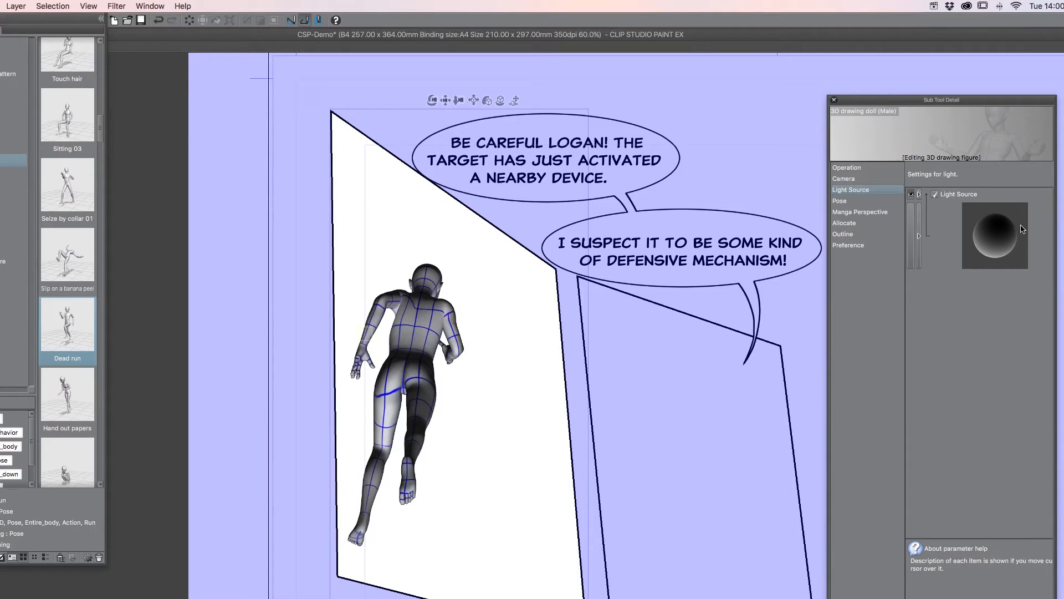
{"action": "left_click_drag", "start_coordinate": [1004, 230], "coordinate": [1001, 242]}
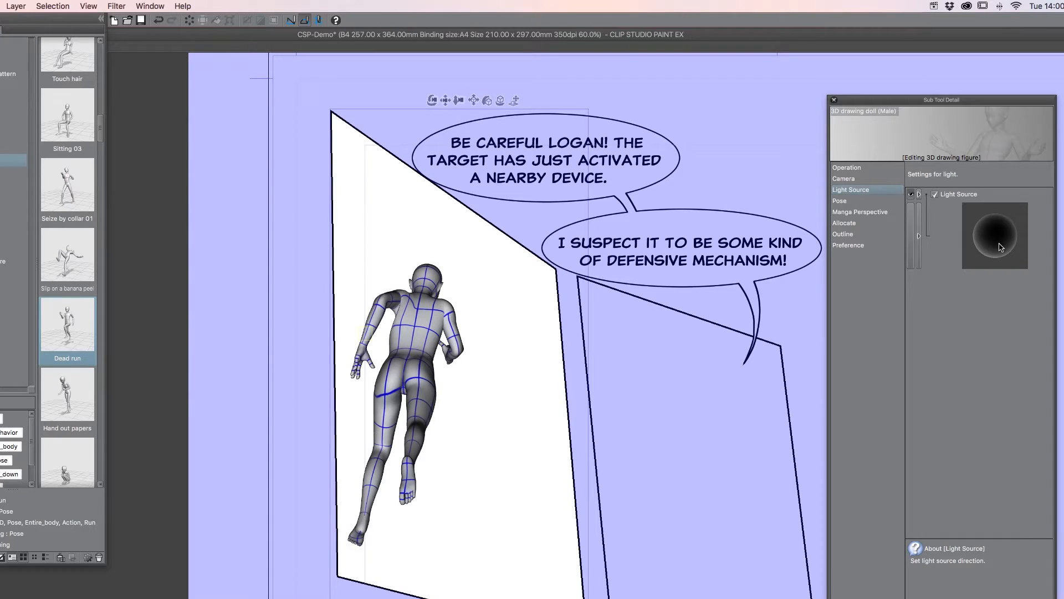
{"action": "mouse_move", "coordinate": [994, 247]}
{"action": "left_mouse_down"}
{"action": "mouse_move", "coordinate": [998, 237]}
{"action": "mouse_move", "coordinate": [996, 269]}
{"action": "mouse_move", "coordinate": [999, 247]}
{"action": "left_mouse_up"}
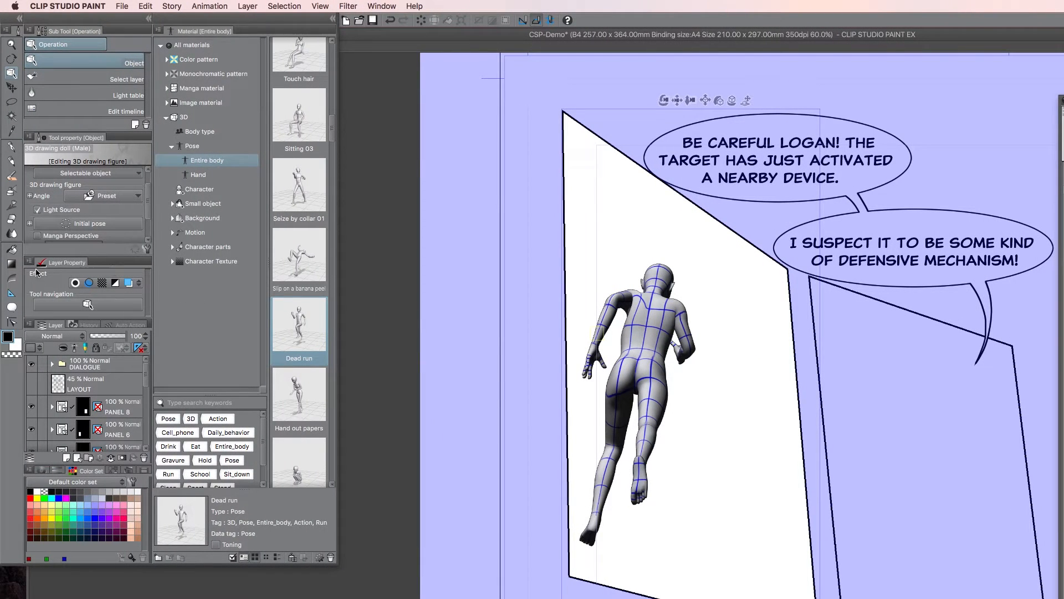
Reduce the 3D doll layer to a pure black-and-white expression color and re-aim the light to shape the shadows
{"action": "left_click", "coordinate": [116, 284]}
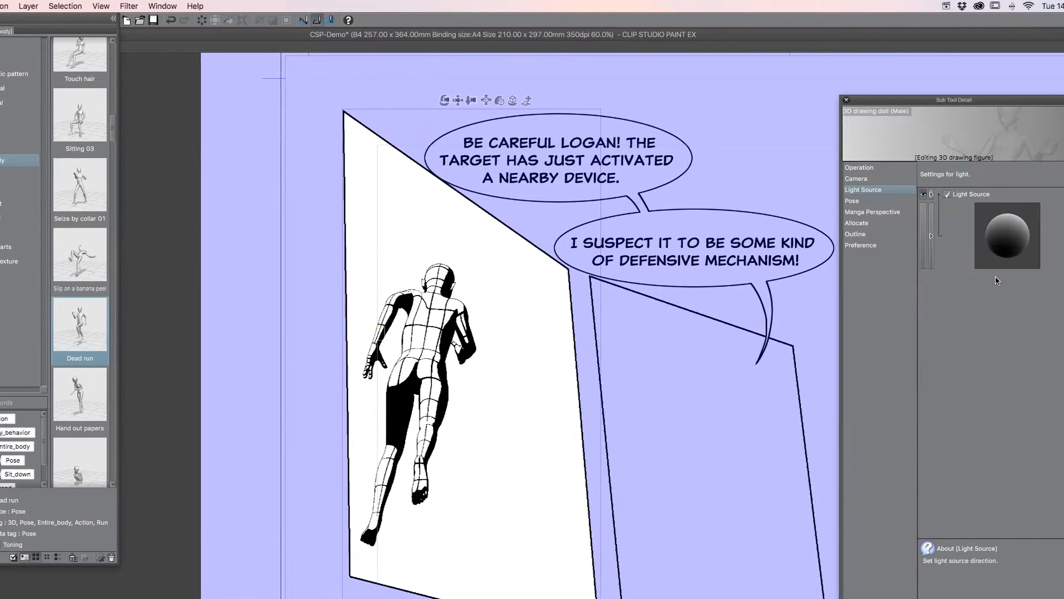
{"action": "mouse_move", "coordinate": [991, 245]}
{"action": "left_mouse_down"}
{"action": "mouse_move", "coordinate": [998, 221]}
{"action": "mouse_move", "coordinate": [1004, 230]}
{"action": "left_mouse_up"}
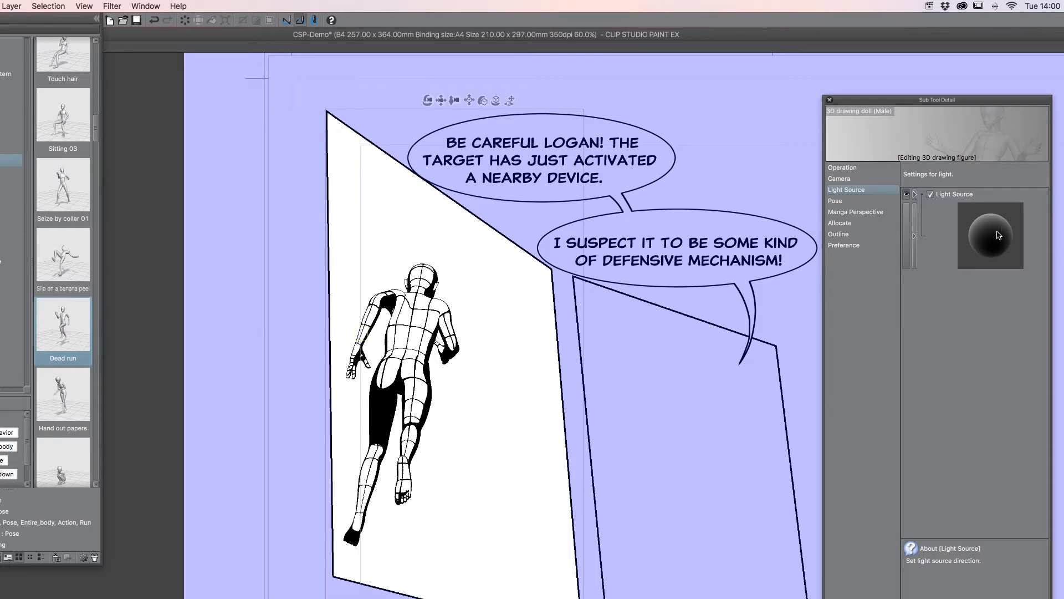
{"action": "mouse_move", "coordinate": [993, 237]}
{"action": "left_mouse_down"}
{"action": "mouse_move", "coordinate": [997, 209]}
{"action": "mouse_move", "coordinate": [999, 224]}
{"action": "left_mouse_up"}
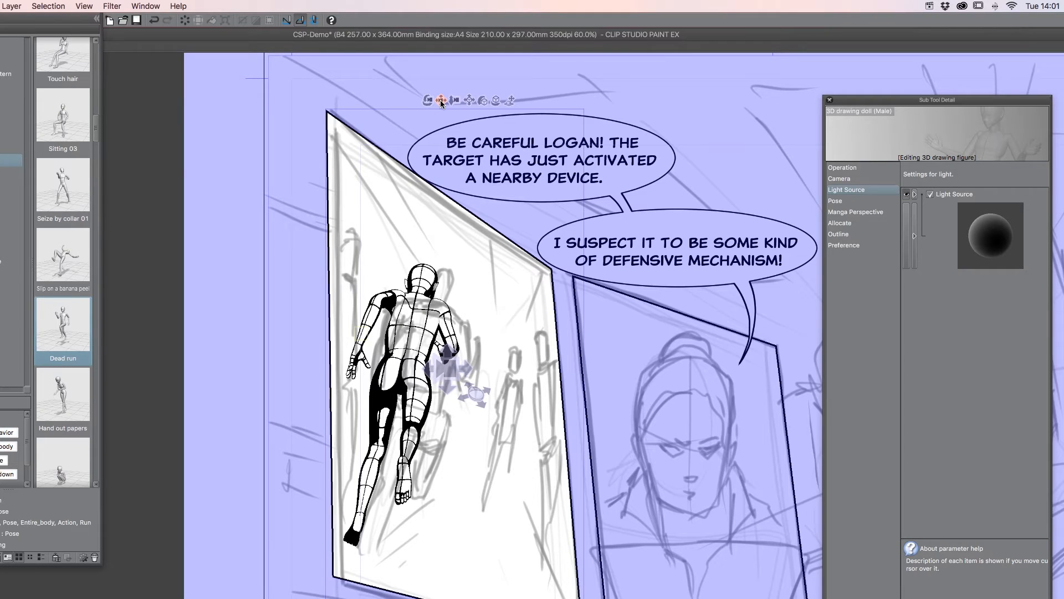
Adjust the 3D camera so the doll appears larger and sits over the sketched runner in panel 1
{"action": "mouse_move", "coordinate": [441, 101]}
{"action": "left_mouse_down"}
{"action": "mouse_move", "coordinate": [478, 102]}
{"action": "mouse_move", "coordinate": [452, 106]}
{"action": "left_mouse_up"}
{"action": "left_click_drag", "start_coordinate": [448, 102], "coordinate": [402, 115]}
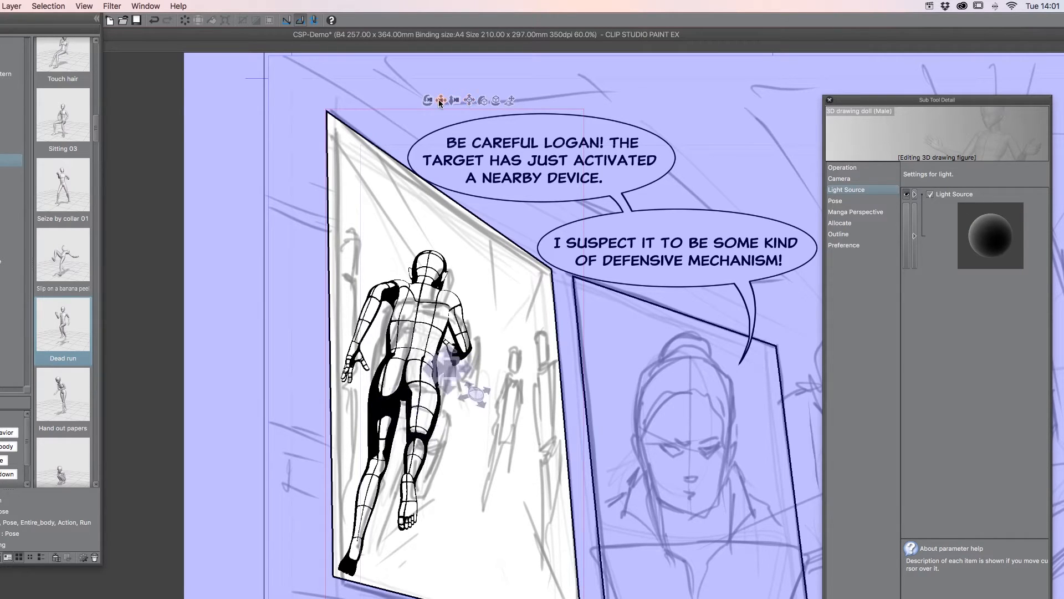
{"action": "left_click_drag", "start_coordinate": [441, 102], "coordinate": [441, 87]}
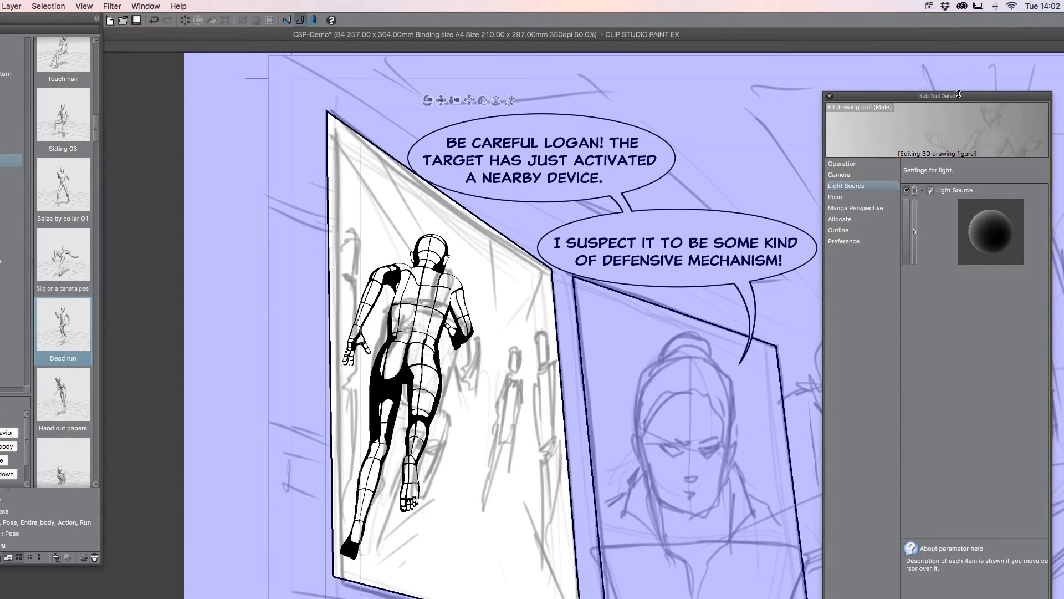
{"action": "left_click_drag", "start_coordinate": [896, 100], "coordinate": [982, 101]}
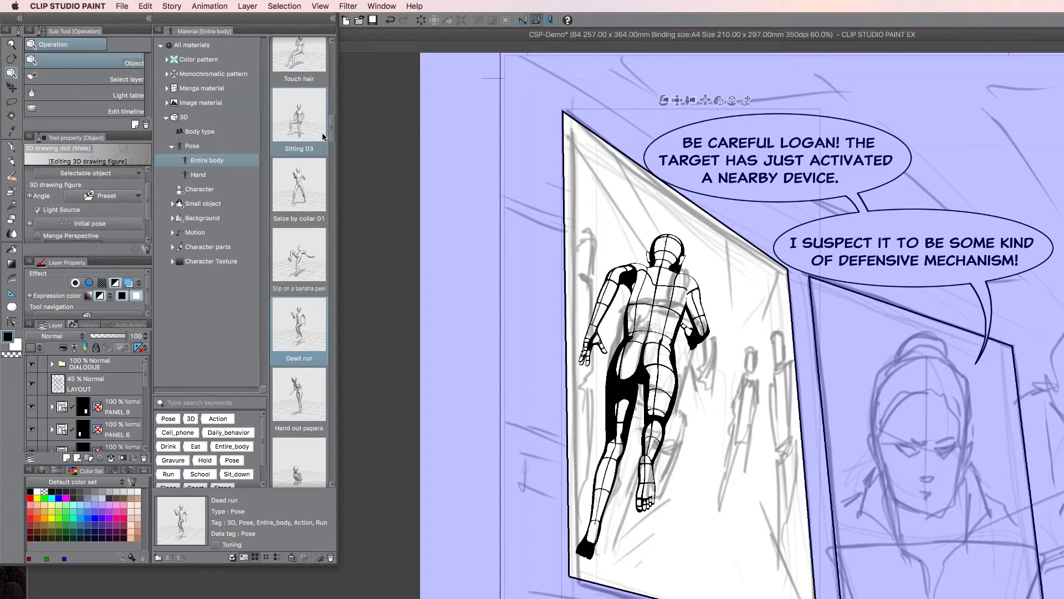
Review the whole page with the DIALOGUE folder selected, and reselect the 3D doll layer in panel 1
{"action": "scroll", "coordinate": [334, 128], "scroll_direction": "up", "scroll_amount": 1}
{"action": "left_click_drag", "start_coordinate": [334, 127], "coordinate": [333, 74]}
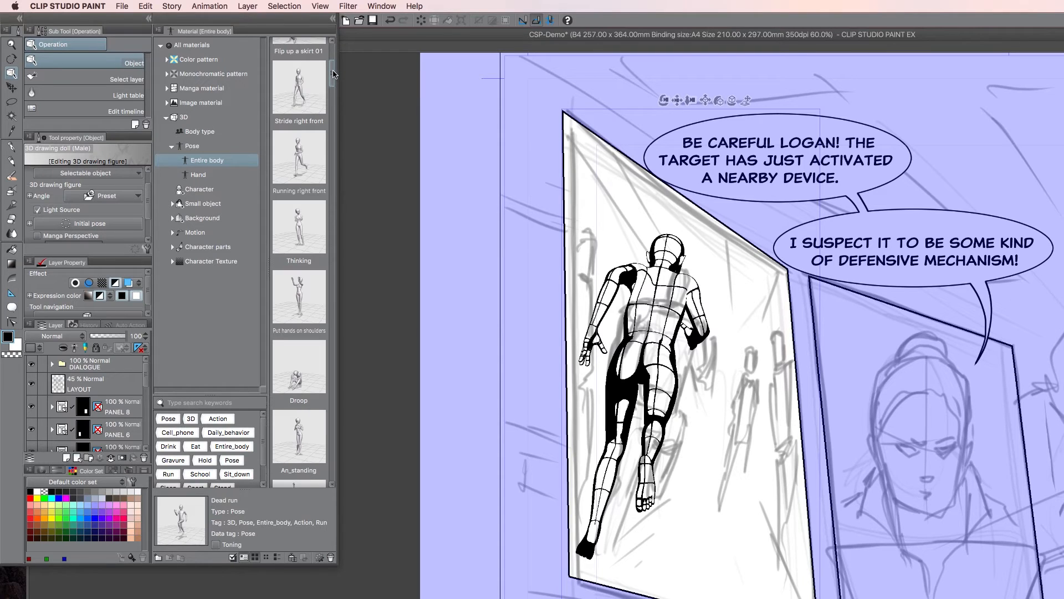
{"action": "key", "text": "super+0"}
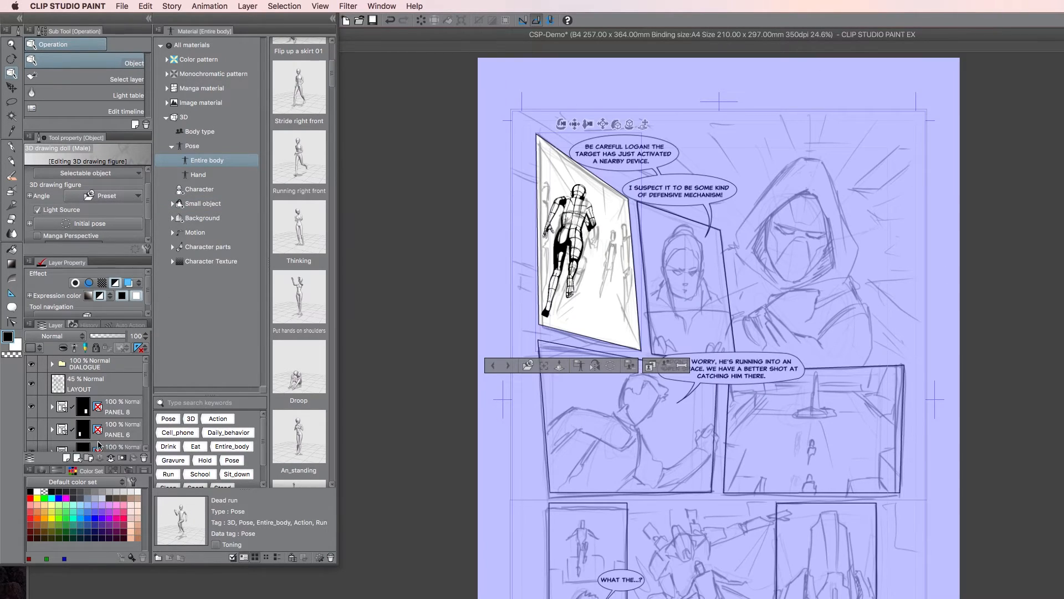
{"action": "left_click", "coordinate": [106, 364]}
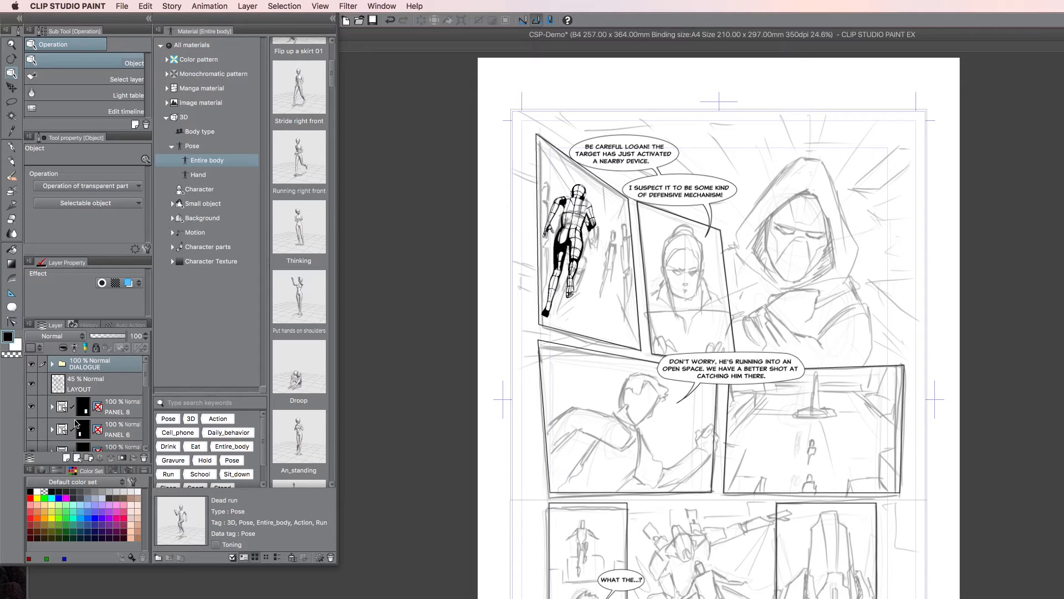
{"action": "scroll", "coordinate": [149, 376], "scroll_direction": "down", "scroll_amount": 10}
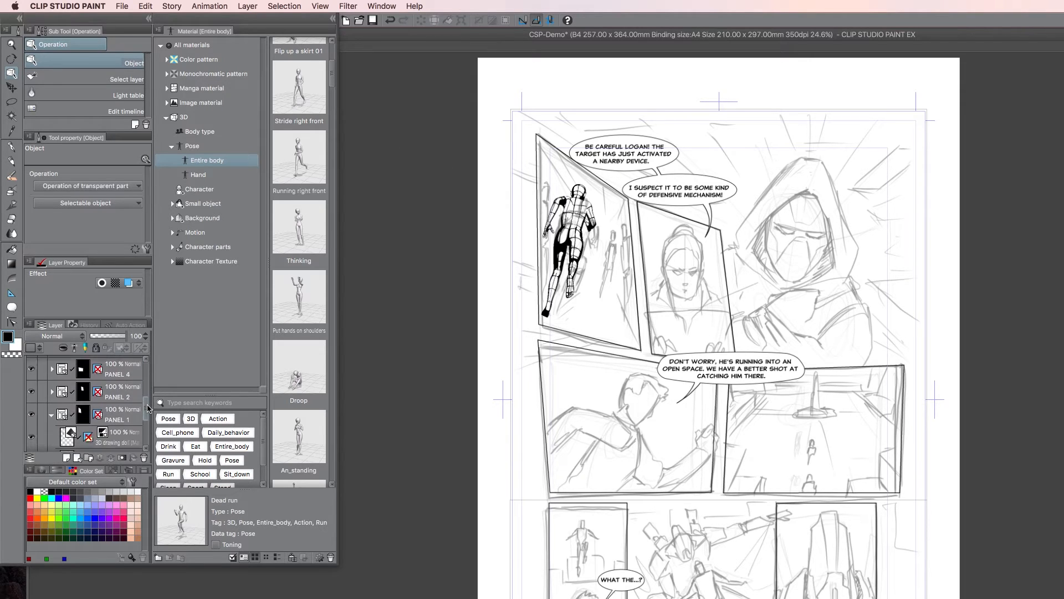
{"action": "left_click", "coordinate": [122, 393]}
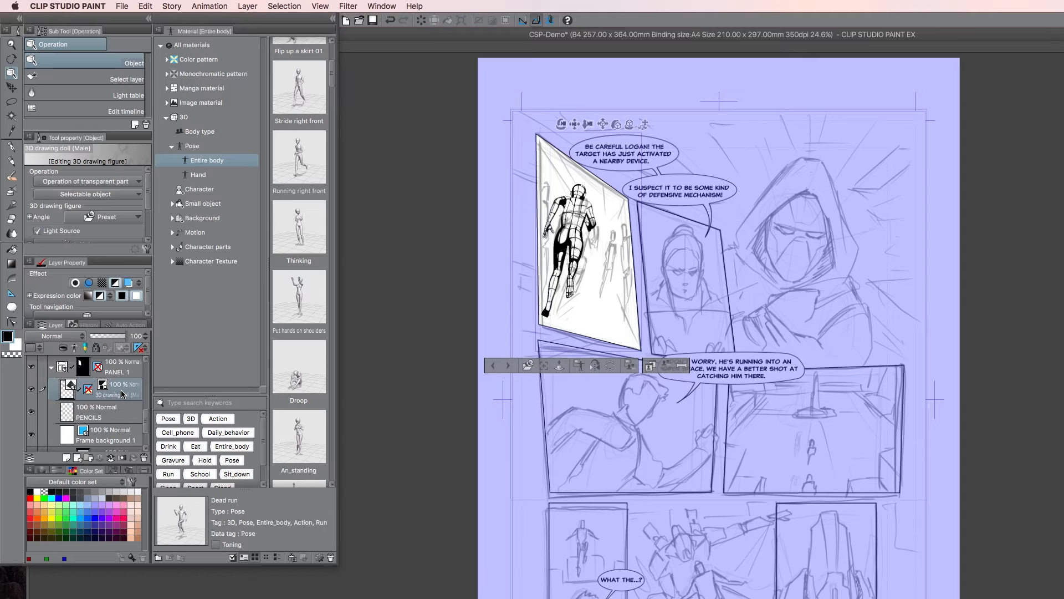
Compare the doll's appearance with the decrease color effect off, and restore the black-and-white display
{"action": "left_click", "coordinate": [115, 283]}
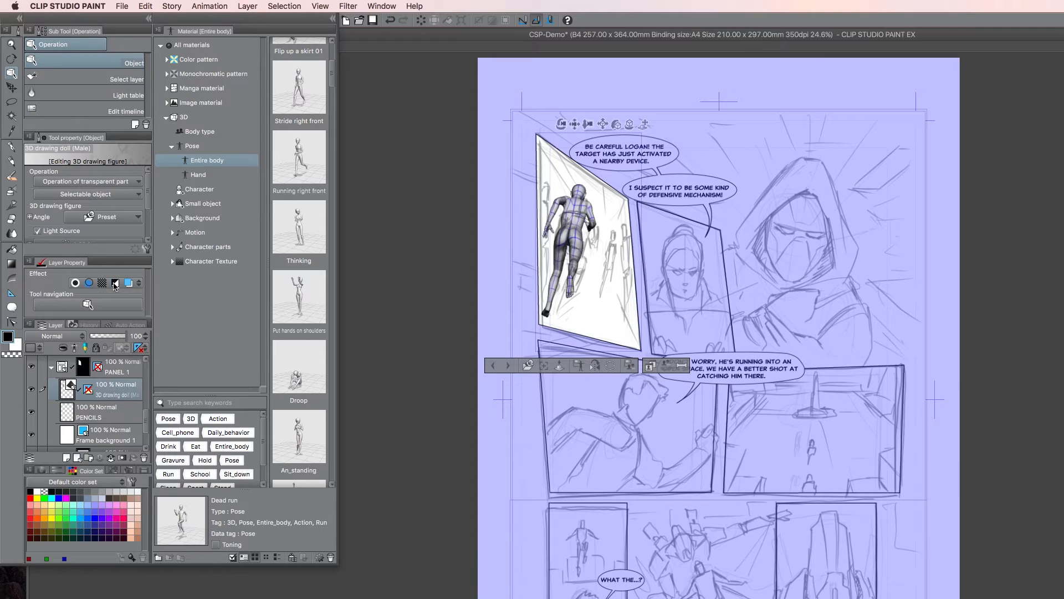
{"action": "left_click", "coordinate": [114, 283]}
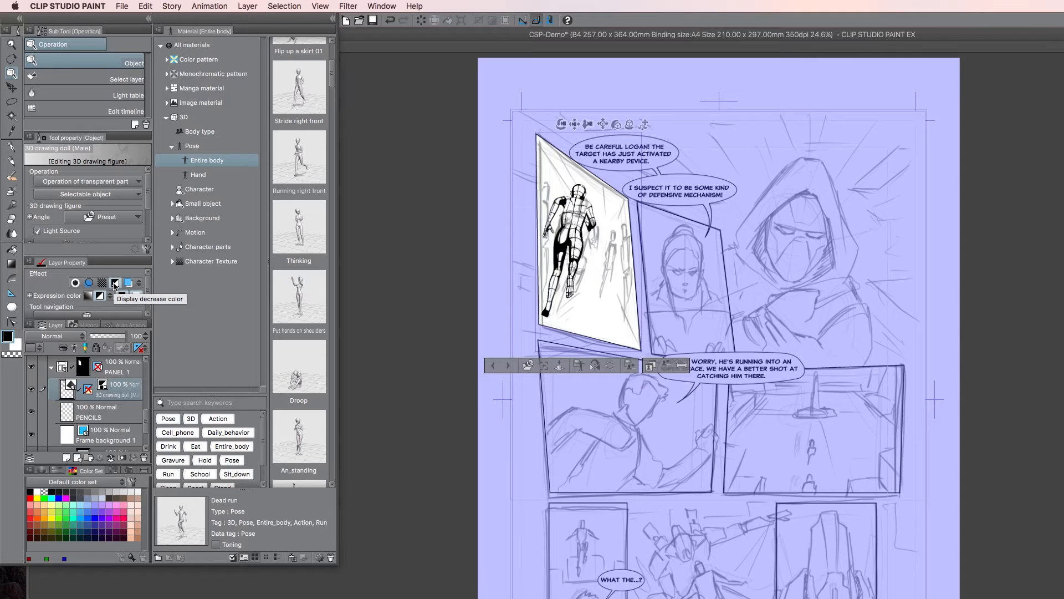
Rasterize the 3D drawing doll layer, try moving it slightly with the Move layer tool, and undo the changes
{"action": "right_click", "coordinate": [122, 394]}
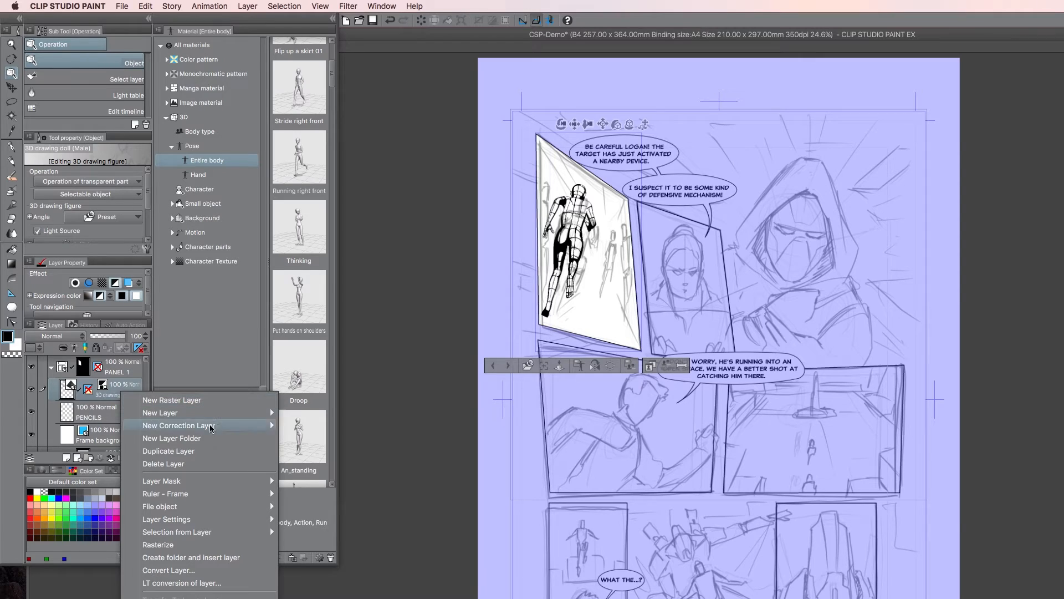
{"action": "mouse_move", "coordinate": [206, 495]}
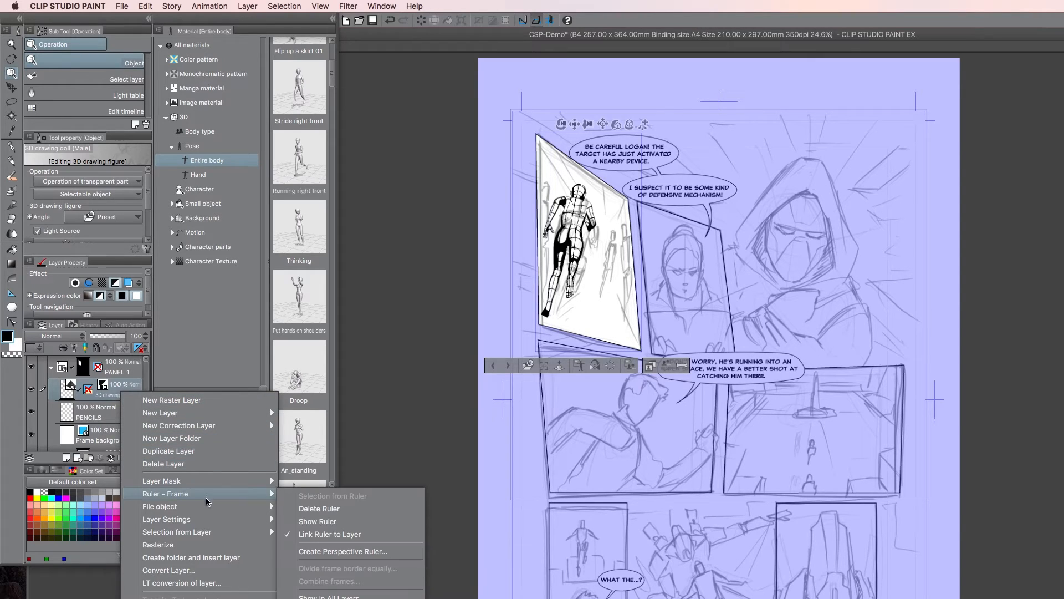
{"action": "left_click", "coordinate": [198, 549]}
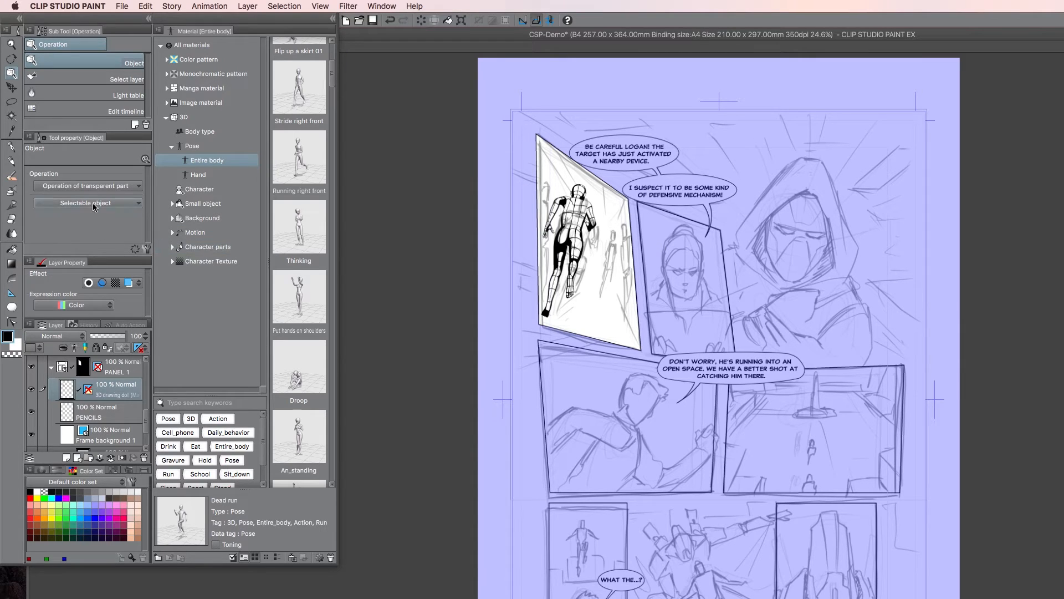
{"action": "left_click", "coordinate": [11, 87]}
{"action": "mouse_move", "coordinate": [579, 243]}
{"action": "left_mouse_down"}
{"action": "mouse_move", "coordinate": [552, 200]}
{"action": "mouse_move", "coordinate": [603, 206]}
{"action": "mouse_move", "coordinate": [596, 219]}
{"action": "mouse_move", "coordinate": [587, 197]}
{"action": "mouse_move", "coordinate": [584, 247]}
{"action": "left_mouse_up"}
{"action": "key", "text": "super+z"}
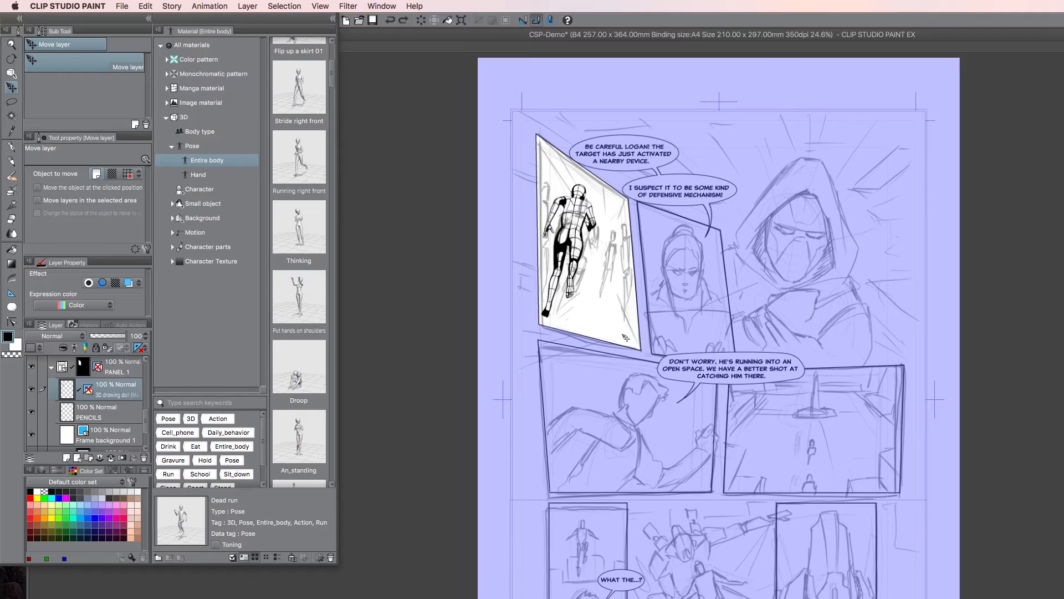
{"action": "key", "text": "super+z"}
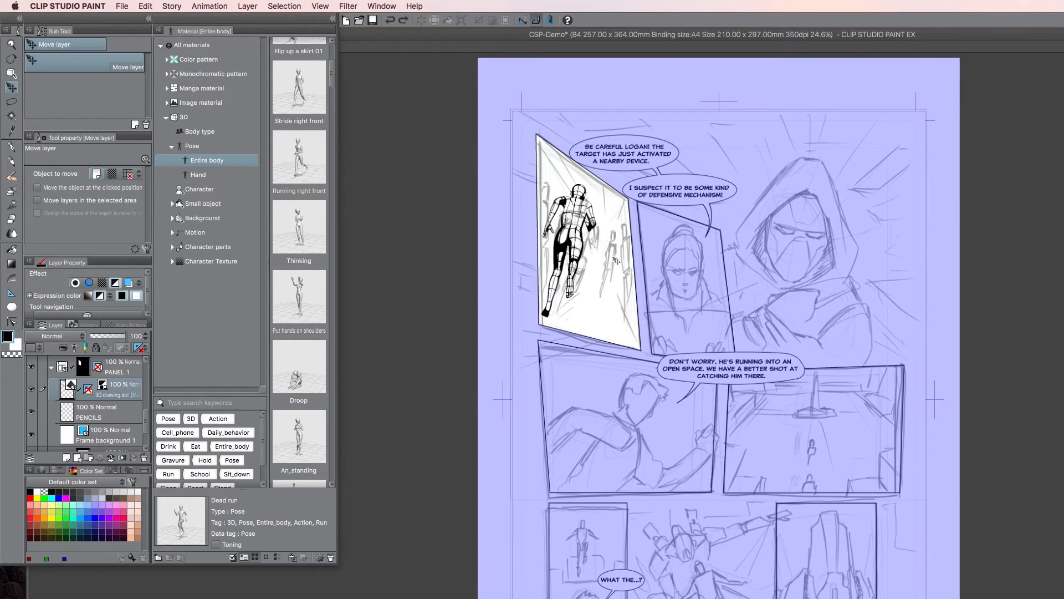
Create a 1 point perspective ruler on a new layer, starting from the PANEL 1 folder
{"action": "left_click", "coordinate": [105, 413]}
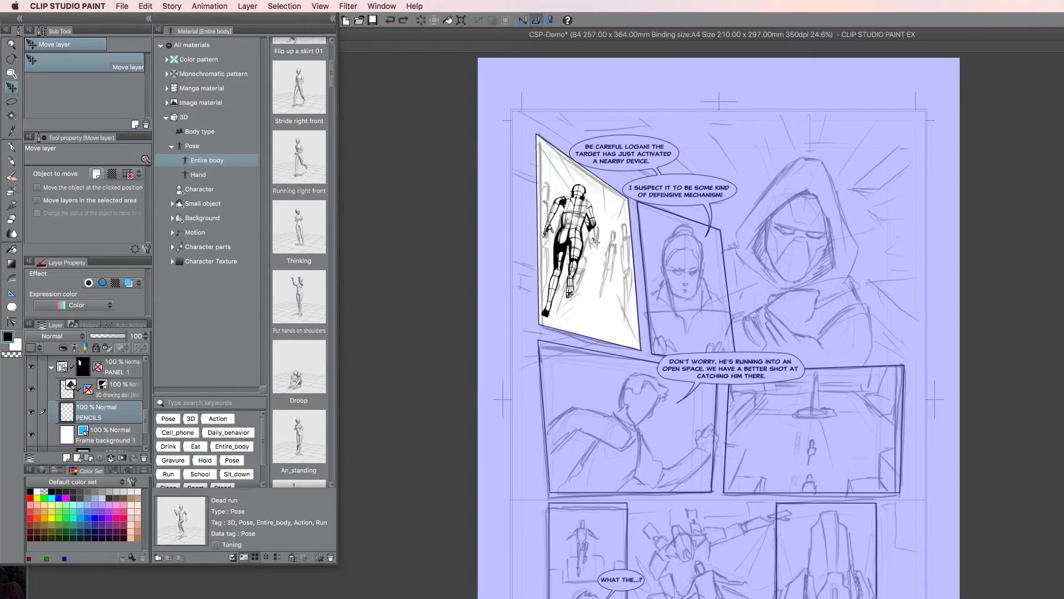
{"action": "scroll", "coordinate": [595, 241], "scroll_direction": "up", "scroll_amount": 3}
{"action": "scroll", "coordinate": [598, 245], "scroll_direction": "up", "scroll_amount": 2}
{"action": "left_click_drag", "start_coordinate": [604, 236], "coordinate": [706, 364]}
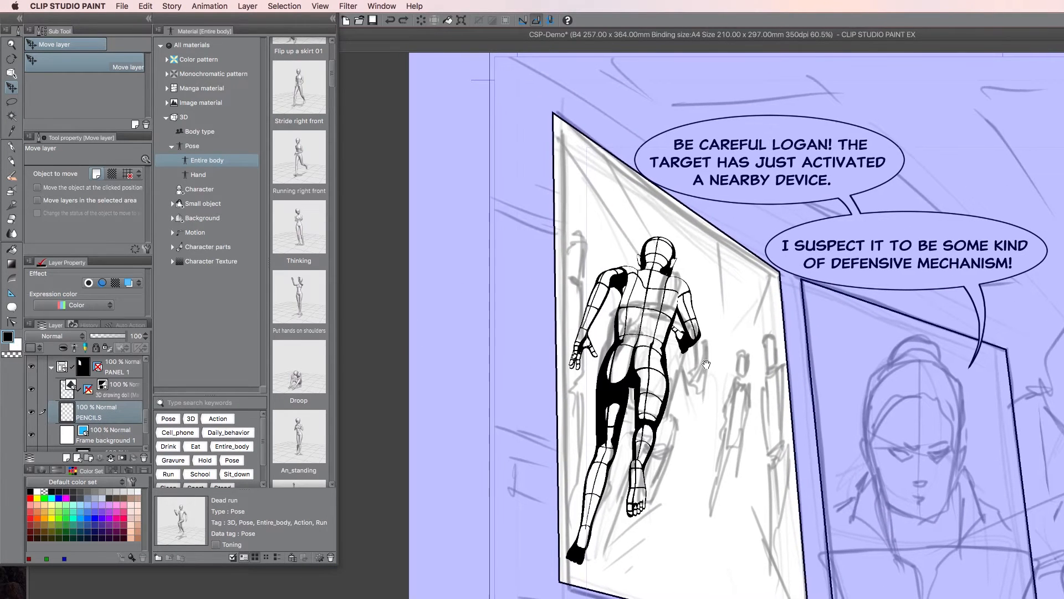
{"action": "left_click", "coordinate": [86, 370]}
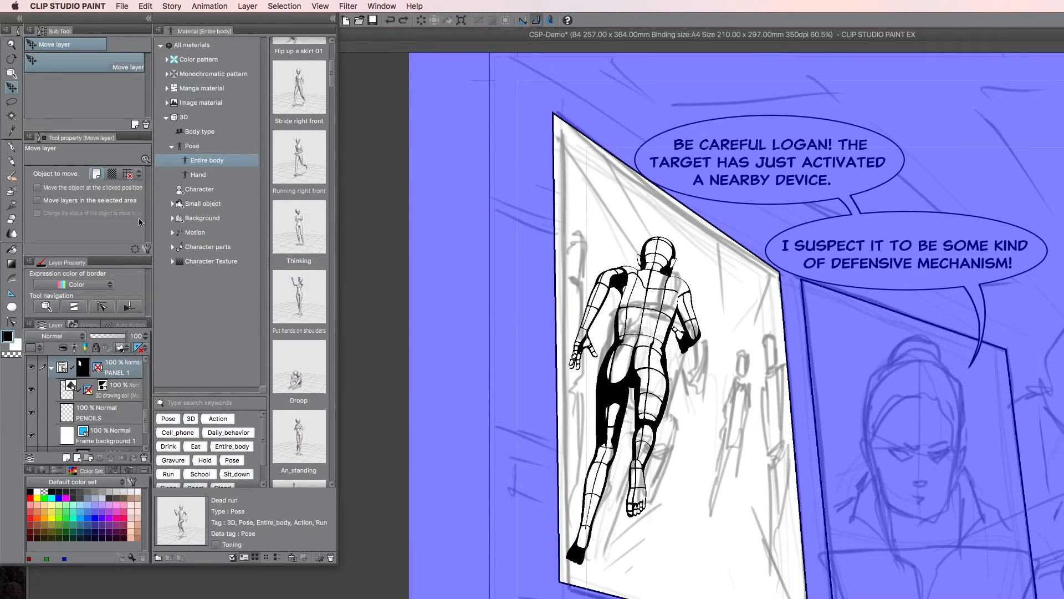
{"action": "left_click", "coordinate": [250, 8]}
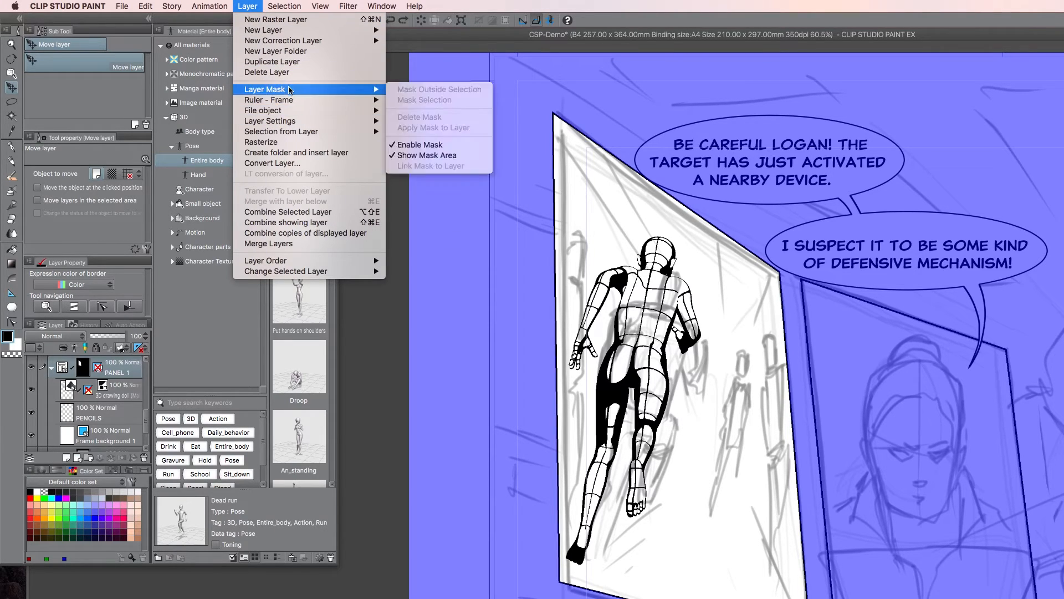
{"action": "mouse_move", "coordinate": [272, 102]}
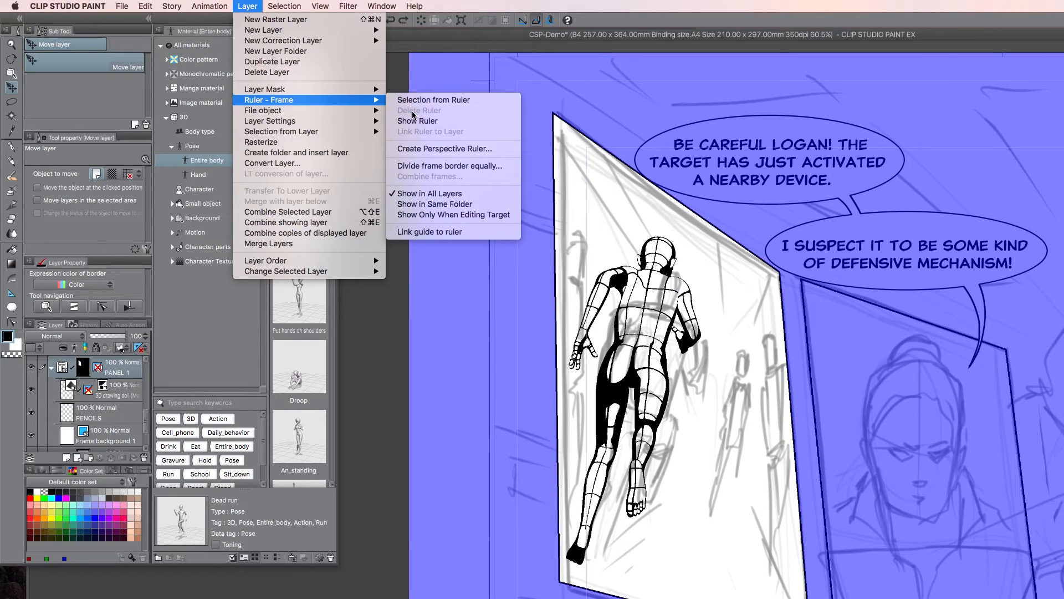
{"action": "left_click", "coordinate": [417, 148]}
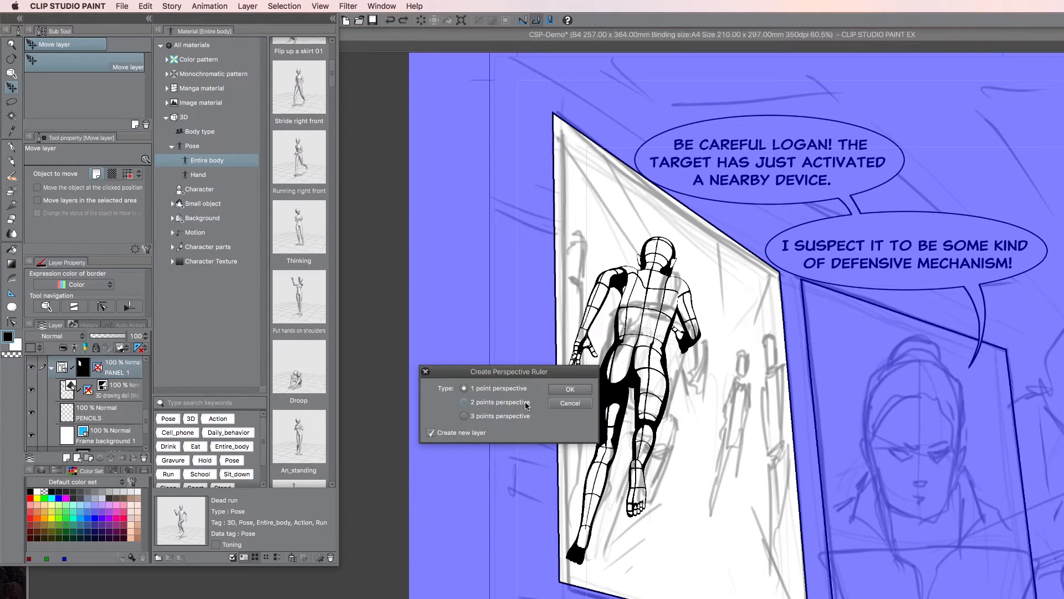
{"action": "left_click_drag", "start_coordinate": [553, 375], "coordinate": [498, 309]}
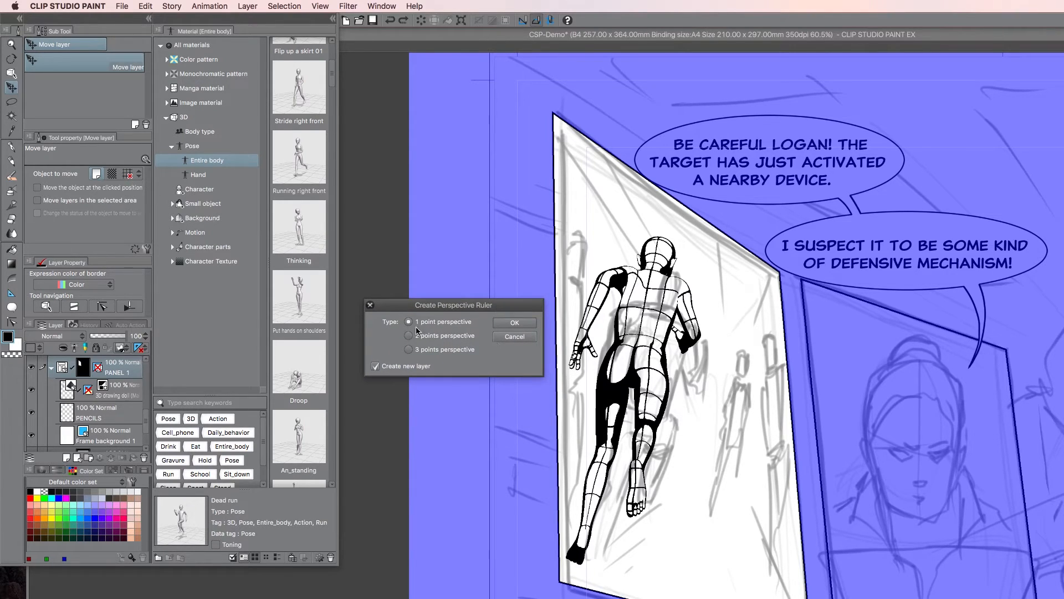
{"action": "left_click", "coordinate": [517, 323]}
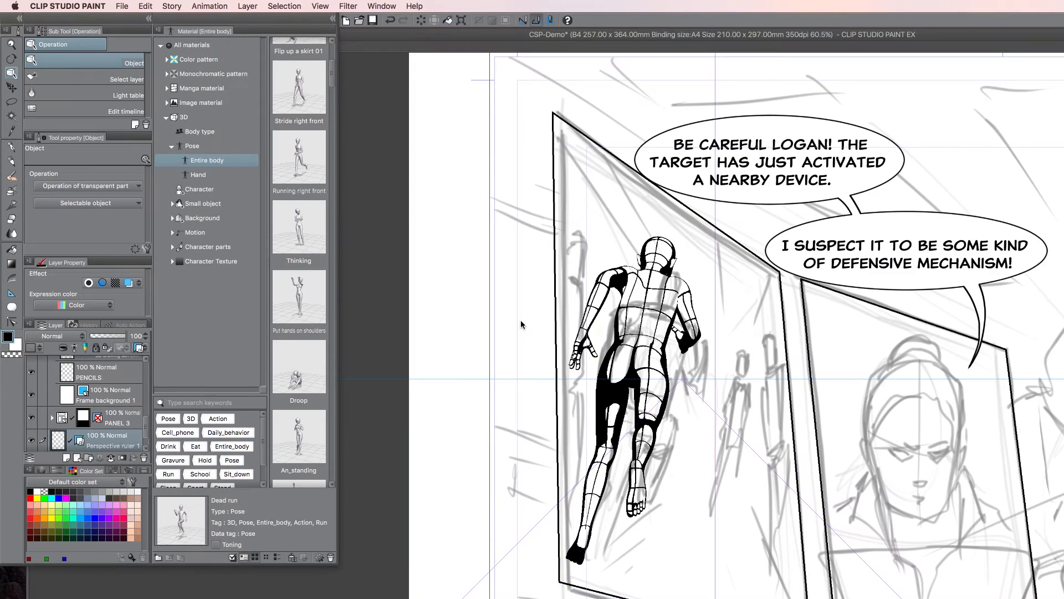
Move the perspective ruler layer into the PANEL 1 folder, directly above the 3D drawing doll layer
{"action": "scroll", "coordinate": [147, 441], "scroll_direction": "down", "scroll_amount": 1}
{"action": "mouse_move", "coordinate": [146, 437]}
{"action": "left_mouse_down"}
{"action": "mouse_move", "coordinate": [146, 405]}
{"action": "mouse_move", "coordinate": [143, 425]}
{"action": "left_mouse_up"}
{"action": "mouse_move", "coordinate": [64, 442]}
{"action": "left_mouse_down"}
{"action": "mouse_move", "coordinate": [72, 381]}
{"action": "mouse_move", "coordinate": [69, 413]}
{"action": "left_mouse_up"}
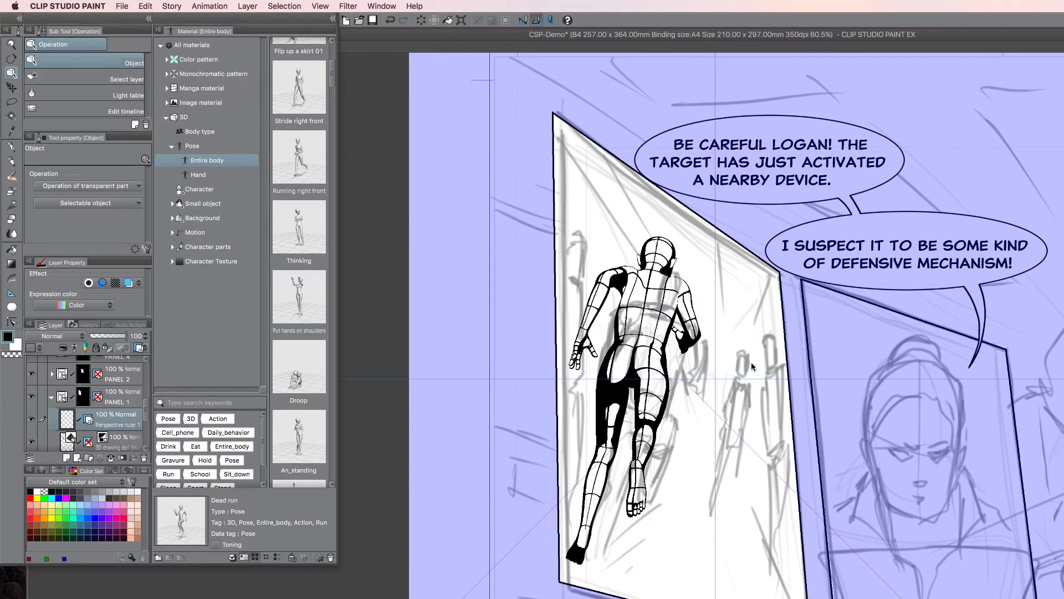
Reposition the perspective ruler in panel 1, tilting its eye level, aligning its guide lines and placing the vanishing point beside the doll's raised foot
{"action": "left_click", "coordinate": [686, 382]}
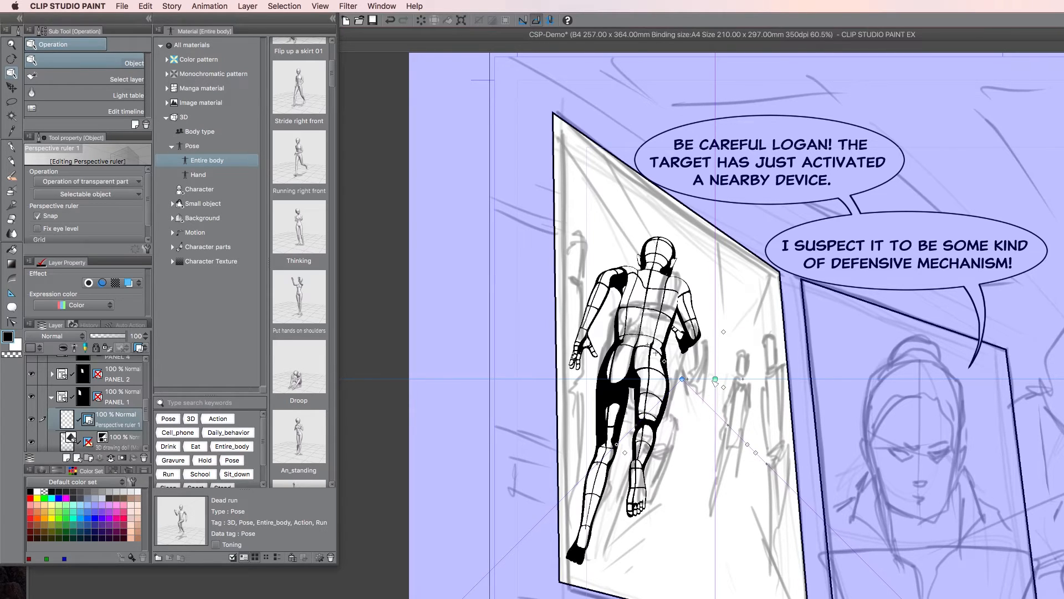
{"action": "left_click_drag", "start_coordinate": [716, 381], "coordinate": [741, 493]}
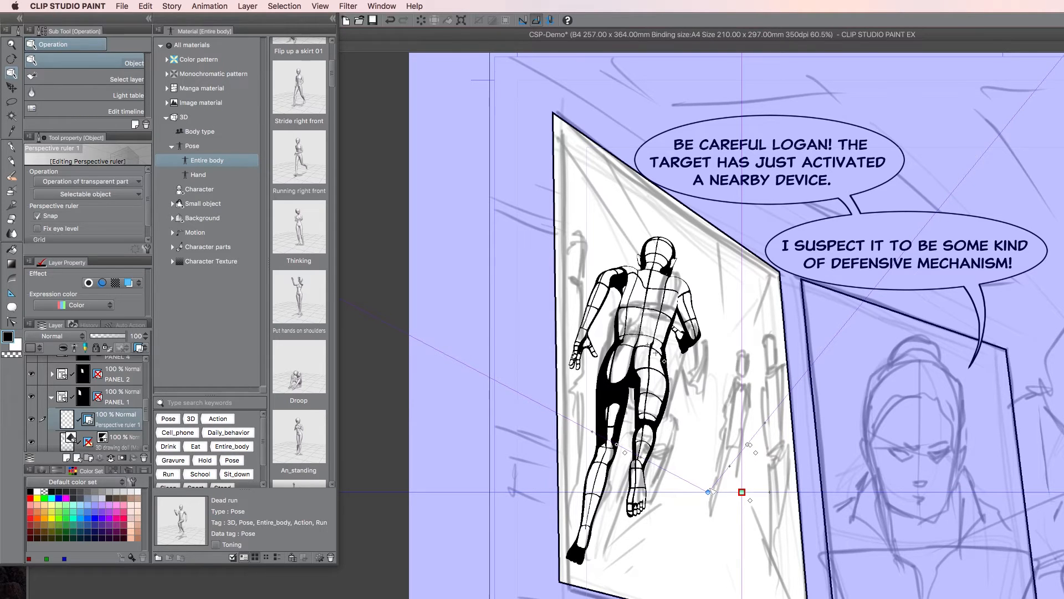
{"action": "mouse_move", "coordinate": [716, 492]}
{"action": "left_mouse_down"}
{"action": "mouse_move", "coordinate": [740, 494]}
{"action": "mouse_move", "coordinate": [715, 505]}
{"action": "left_mouse_up"}
{"action": "left_click_drag", "start_coordinate": [710, 505], "coordinate": [705, 504]}
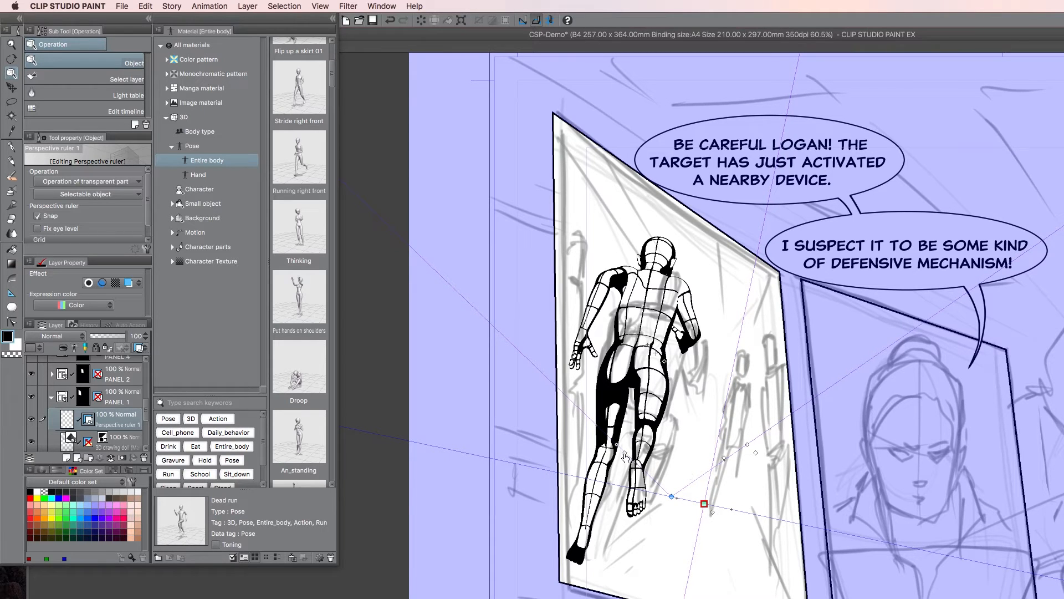
{"action": "left_click_drag", "start_coordinate": [618, 447], "coordinate": [579, 244]}
{"action": "left_click_drag", "start_coordinate": [748, 444], "coordinate": [785, 349]}
{"action": "left_click_drag", "start_coordinate": [672, 496], "coordinate": [729, 497]}
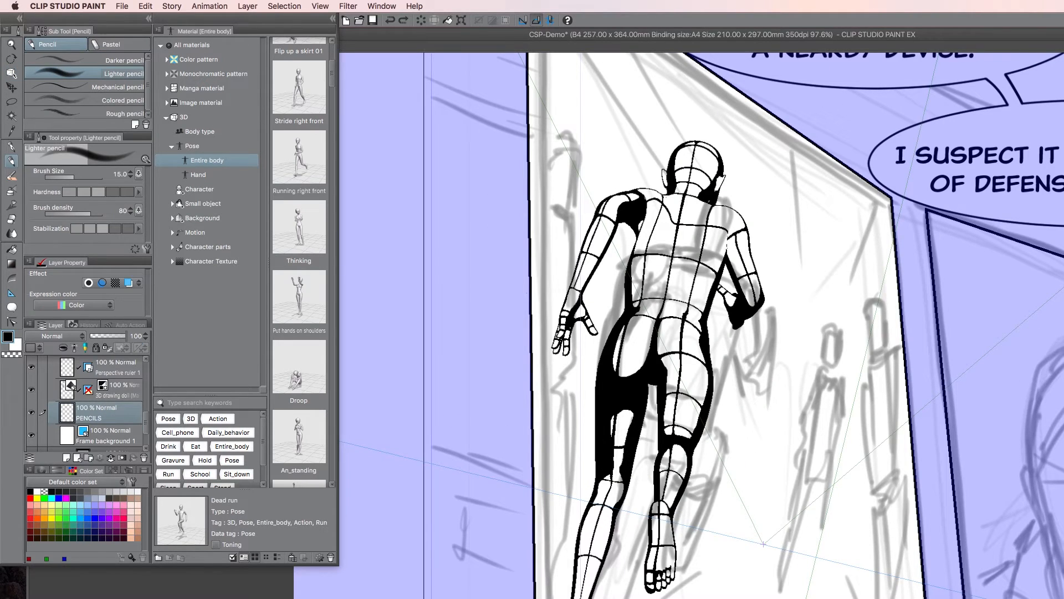
Reselect the perspective ruler with the Object tool and turn on snapping for its vanishing-point guides
{"action": "left_click", "coordinate": [117, 374]}
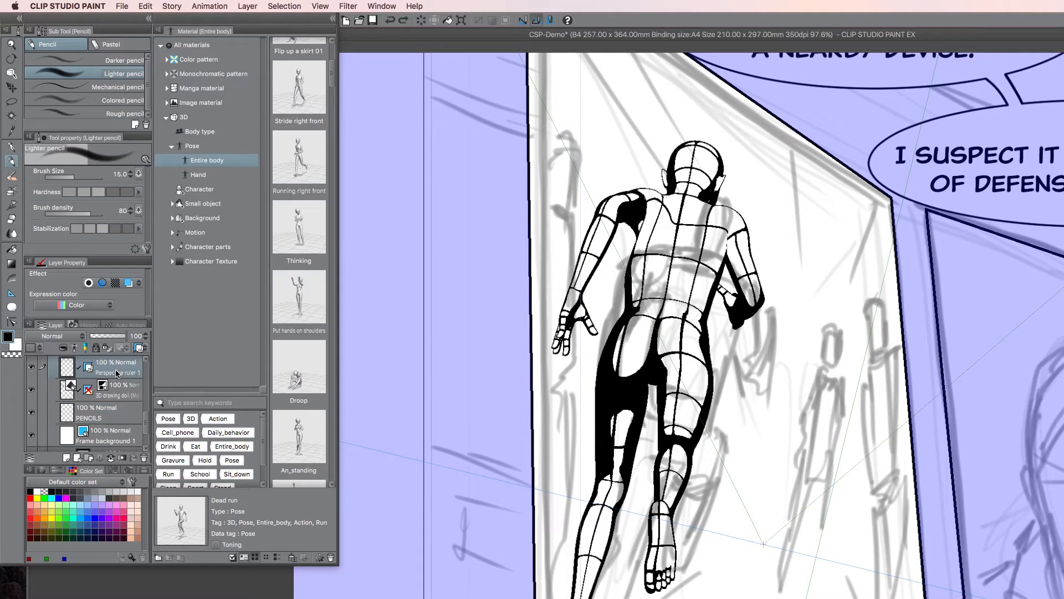
{"action": "left_click", "coordinate": [11, 72]}
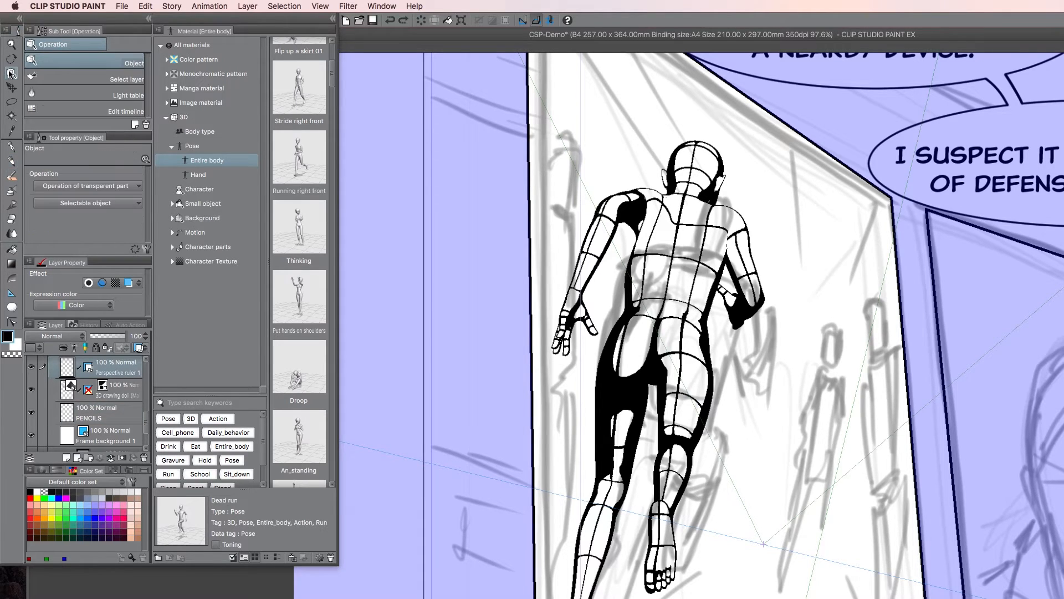
{"action": "left_click", "coordinate": [764, 542]}
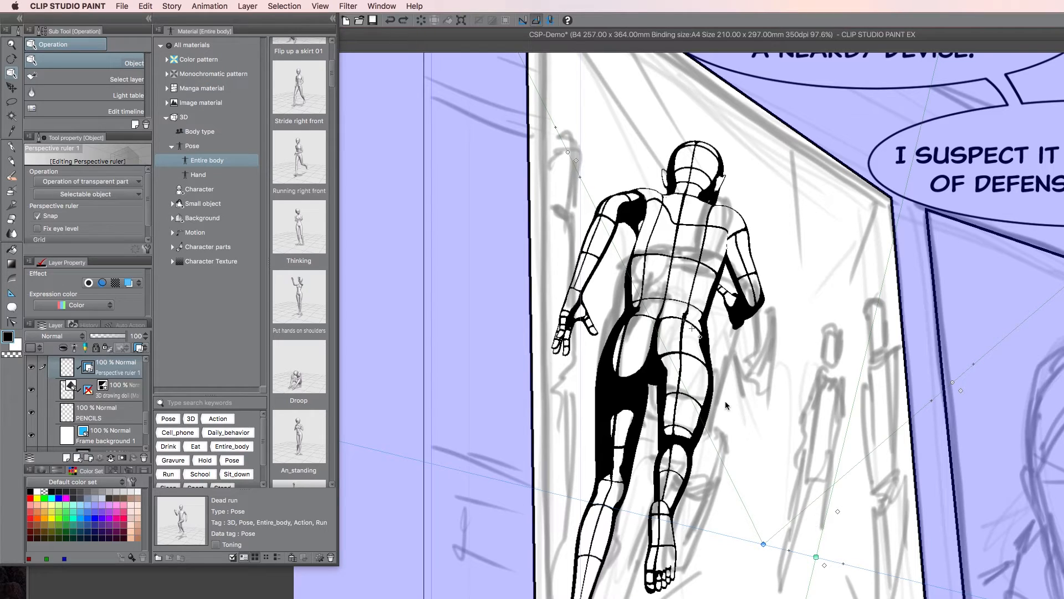
{"action": "left_click", "coordinate": [961, 391]}
Draw test strokes with the Lighter pencil on panel 1's PENCILS layer, converging on the perspective ruler's vanishing point
{"action": "left_click", "coordinate": [93, 419]}
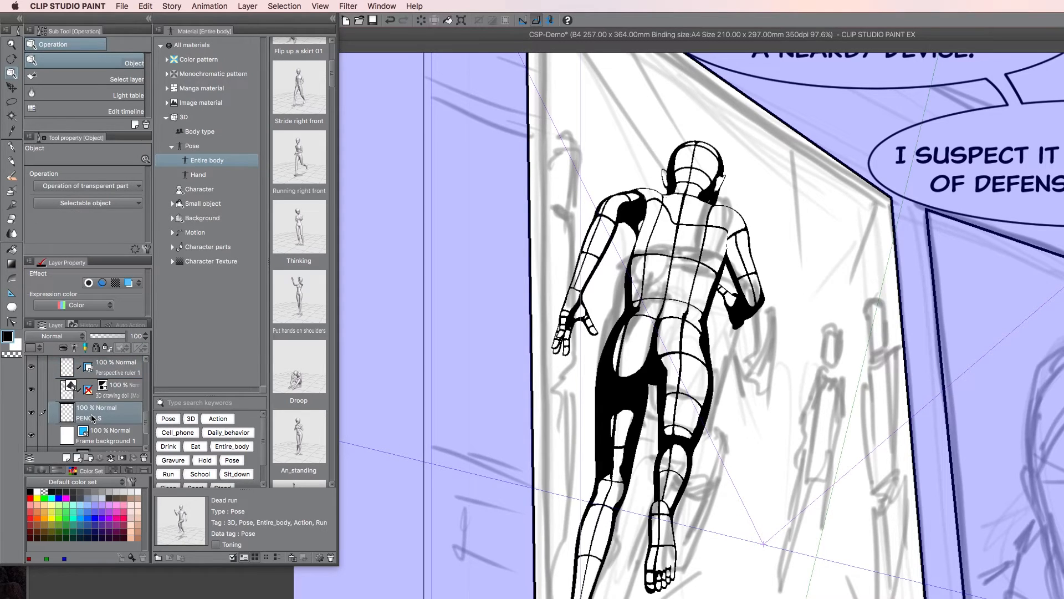
{"action": "key", "text": "p"}
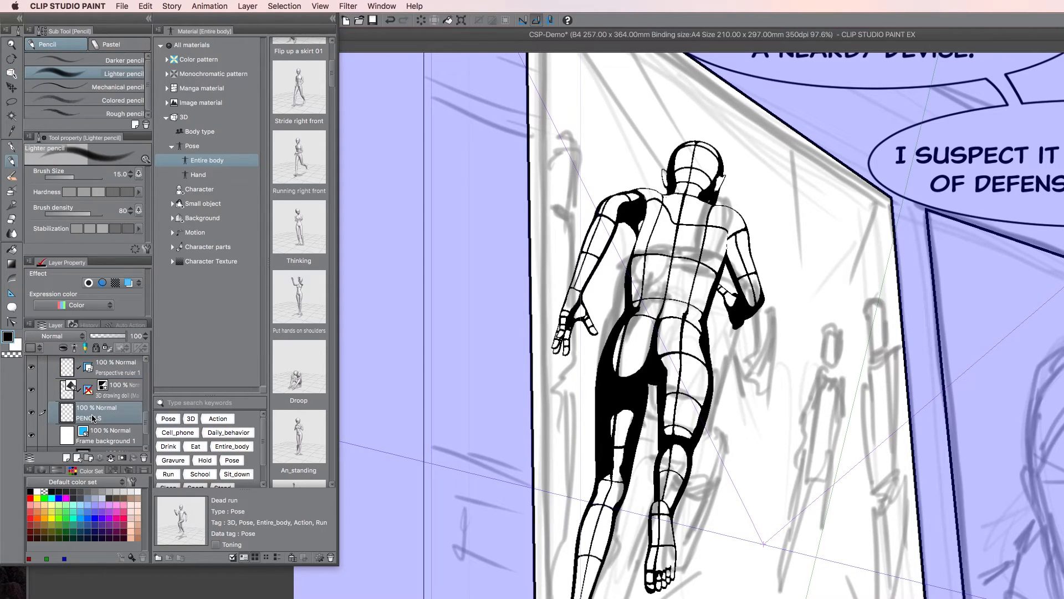
{"action": "left_click_drag", "start_coordinate": [862, 309], "coordinate": [796, 468]}
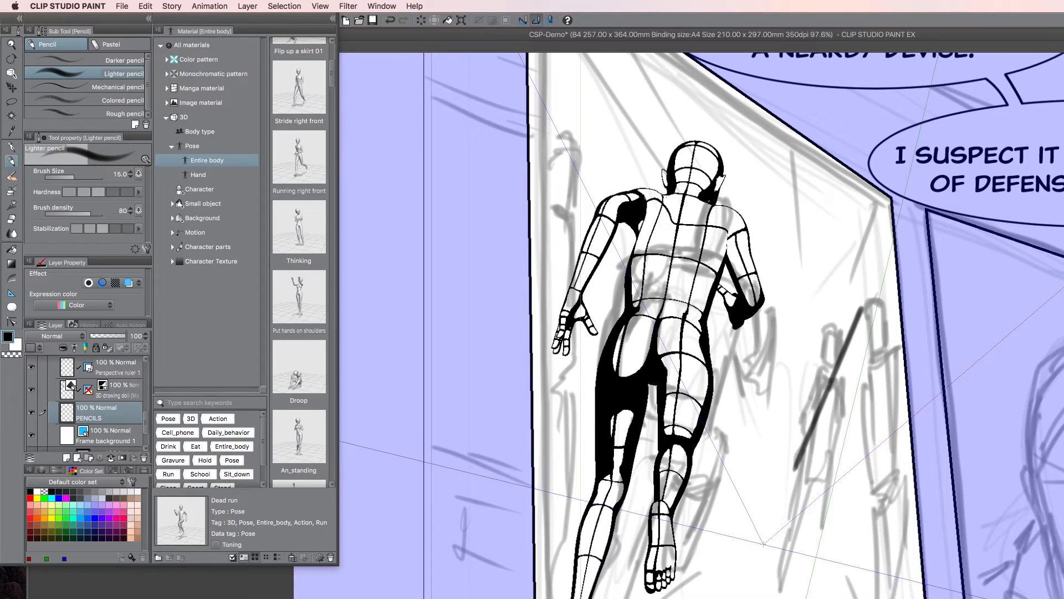
{"action": "left_click_drag", "start_coordinate": [885, 323], "coordinate": [787, 501]}
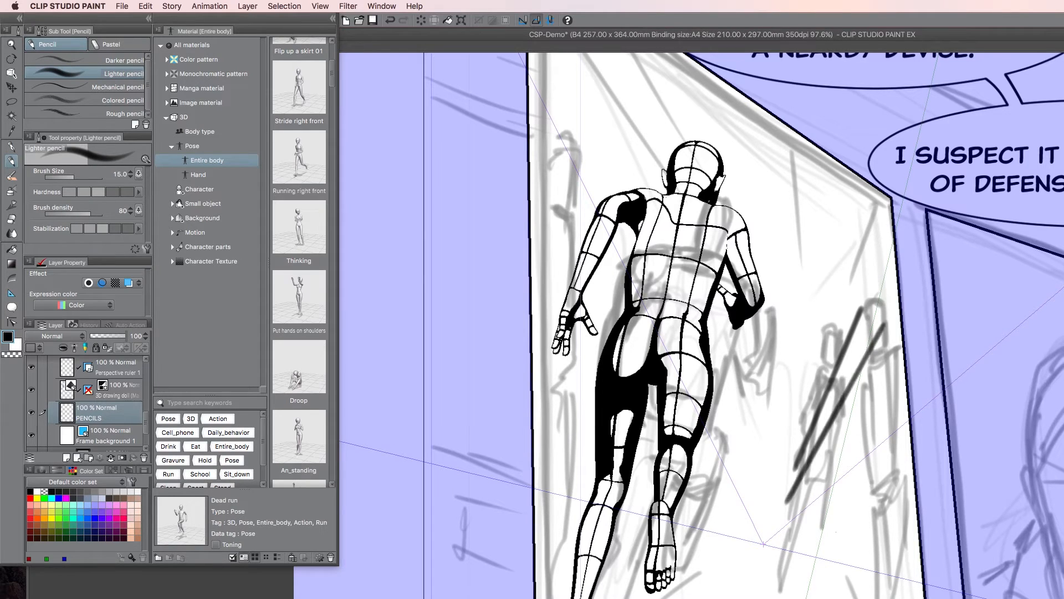
{"action": "left_click_drag", "start_coordinate": [816, 214], "coordinate": [772, 485]}
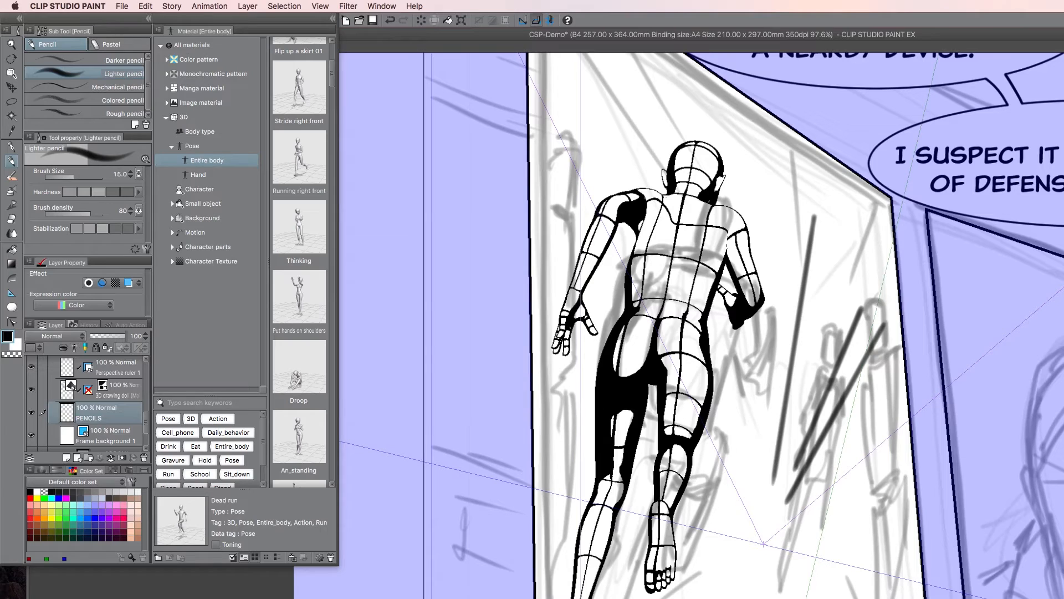
{"action": "left_click_drag", "start_coordinate": [556, 76], "coordinate": [634, 252]}
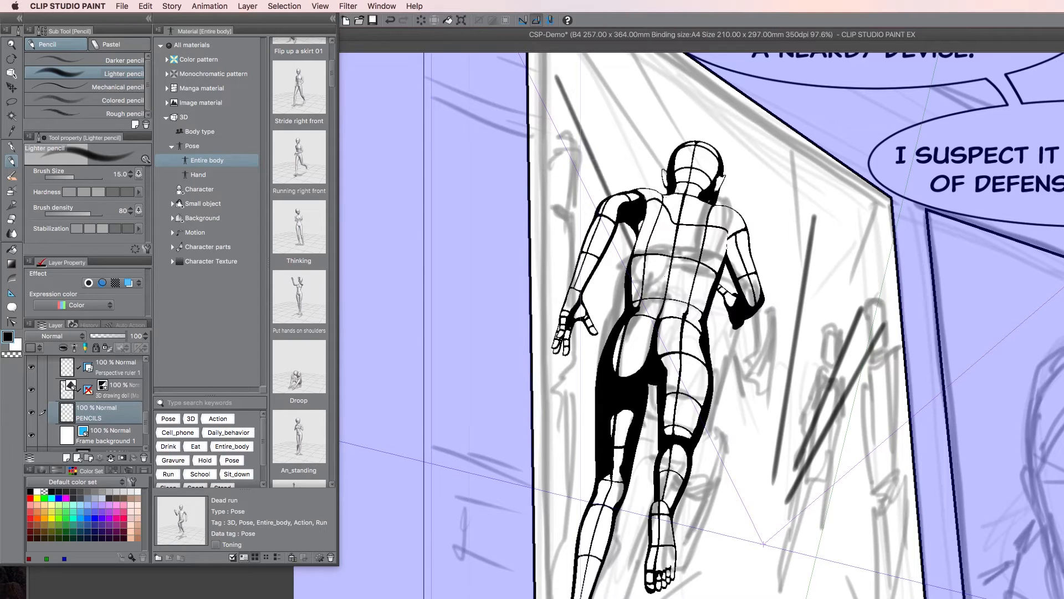
{"action": "left_click_drag", "start_coordinate": [684, 491], "coordinate": [845, 598]}
{"action": "left_click_drag", "start_coordinate": [876, 509], "coordinate": [709, 560]}
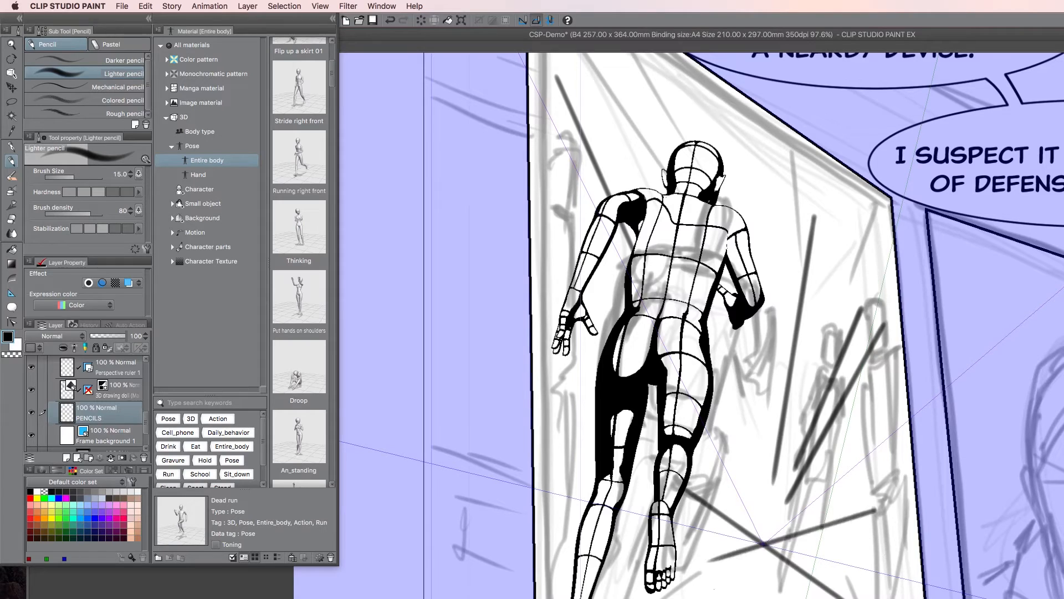
{"action": "left_click_drag", "start_coordinate": [709, 467], "coordinate": [794, 590]}
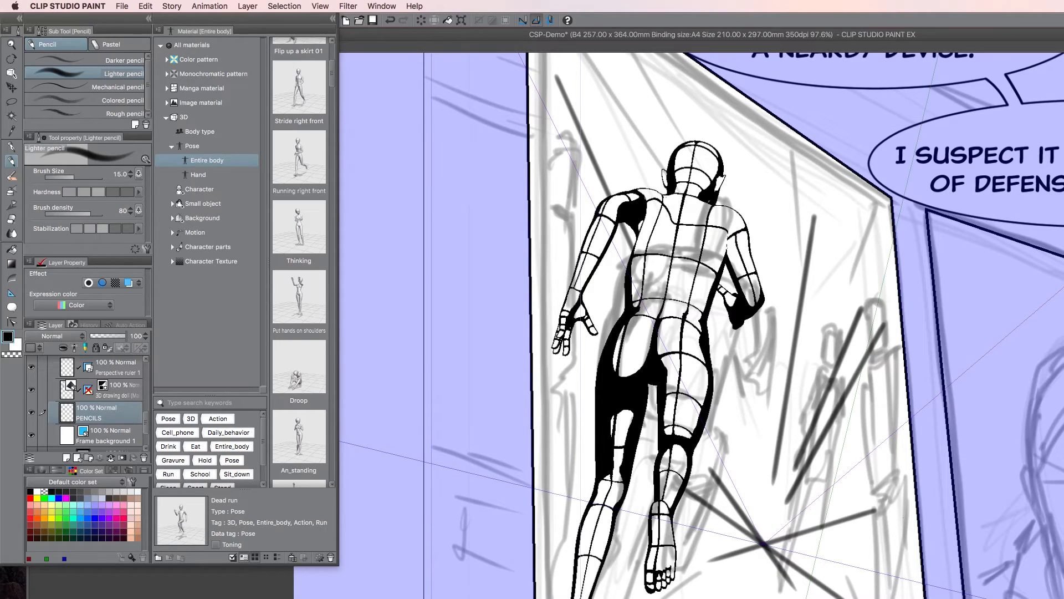
{"action": "left_click_drag", "start_coordinate": [682, 526], "coordinate": [888, 568]}
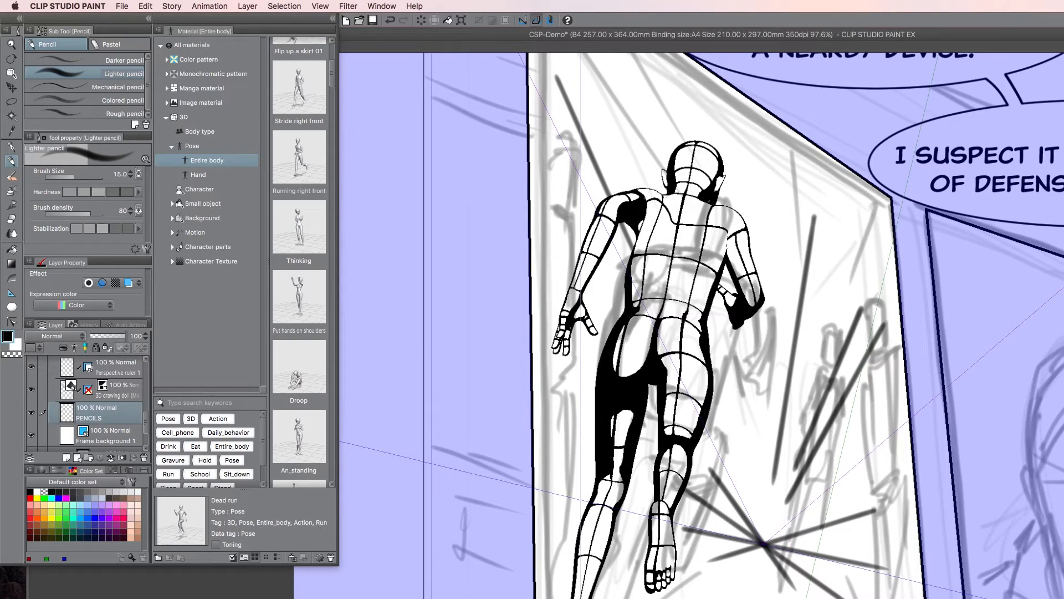
{"action": "left_click_drag", "start_coordinate": [676, 570], "coordinate": [800, 535]}
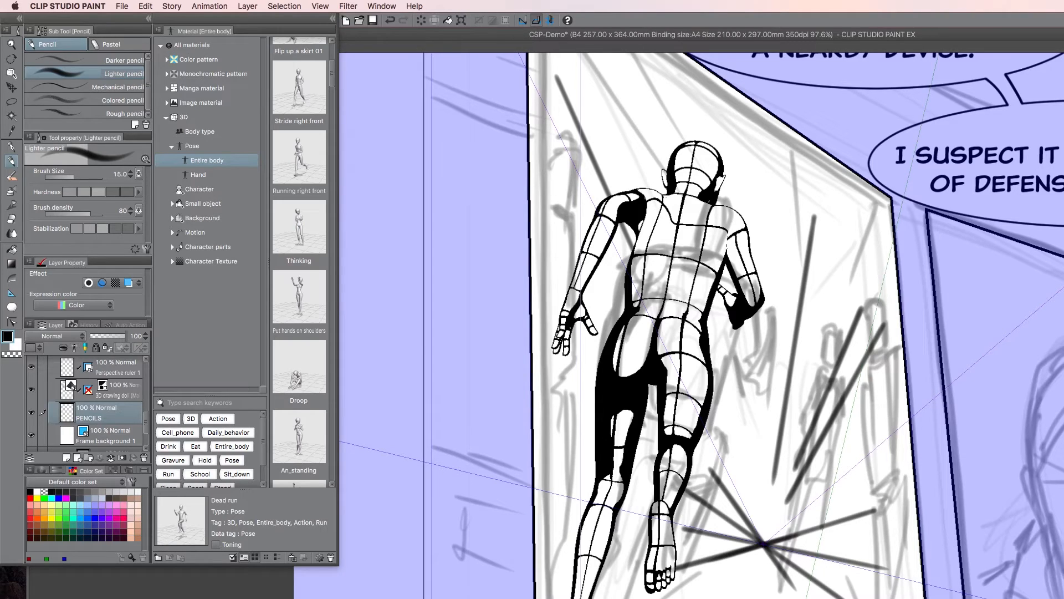
Undo all the perspective test strokes on the PENCILS layer
{"action": "key", "text": "super+z"}
{"action": "key", "text": "super+z"}
{"action": "key", "text": "super+z"}
{"action": "key", "text": "super+z"}
{"action": "key", "text": "super+z"}
{"action": "key", "text": "super+z"}
{"action": "key", "text": "super+z"}
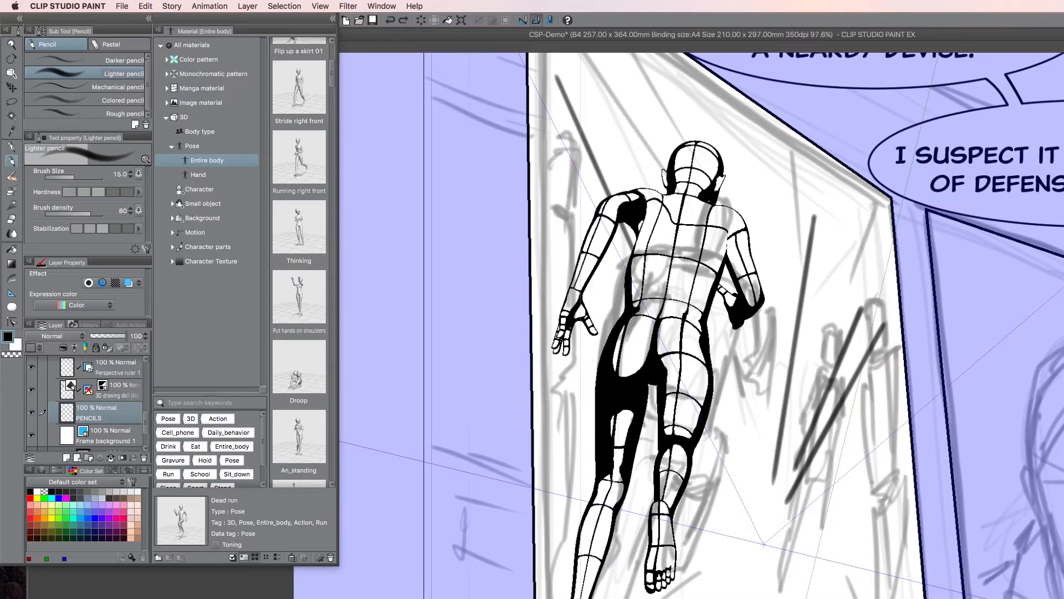
{"action": "key", "text": "super+z"}
{"action": "key", "text": "super+z"}
{"action": "key", "text": "super+z"}
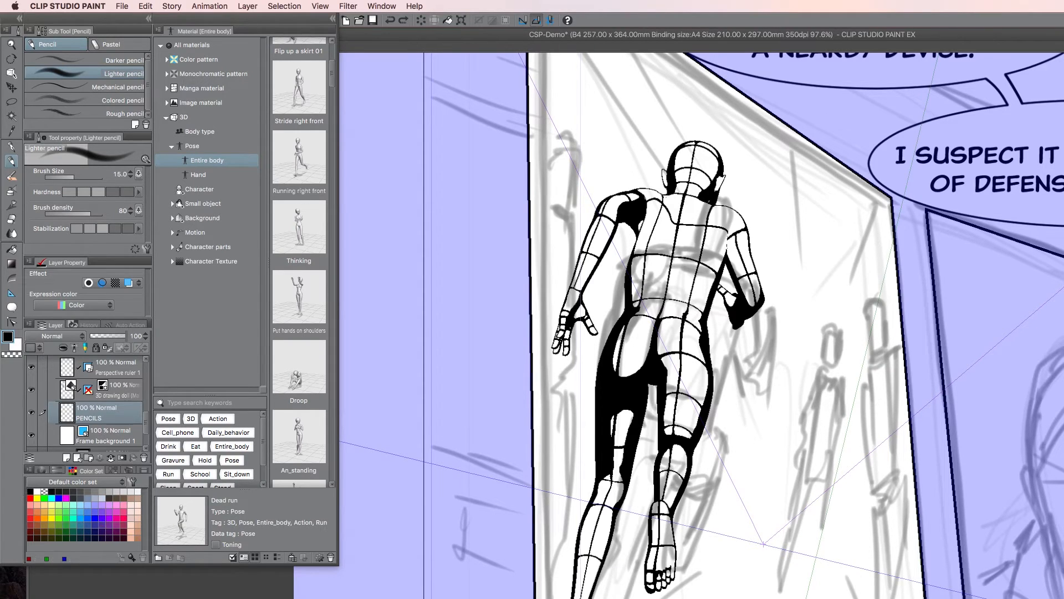
Reselect panel 1's perspective ruler with the Object tool and turn on snapping for its steep, near-vertical guide line
{"action": "left_click", "coordinate": [117, 366]}
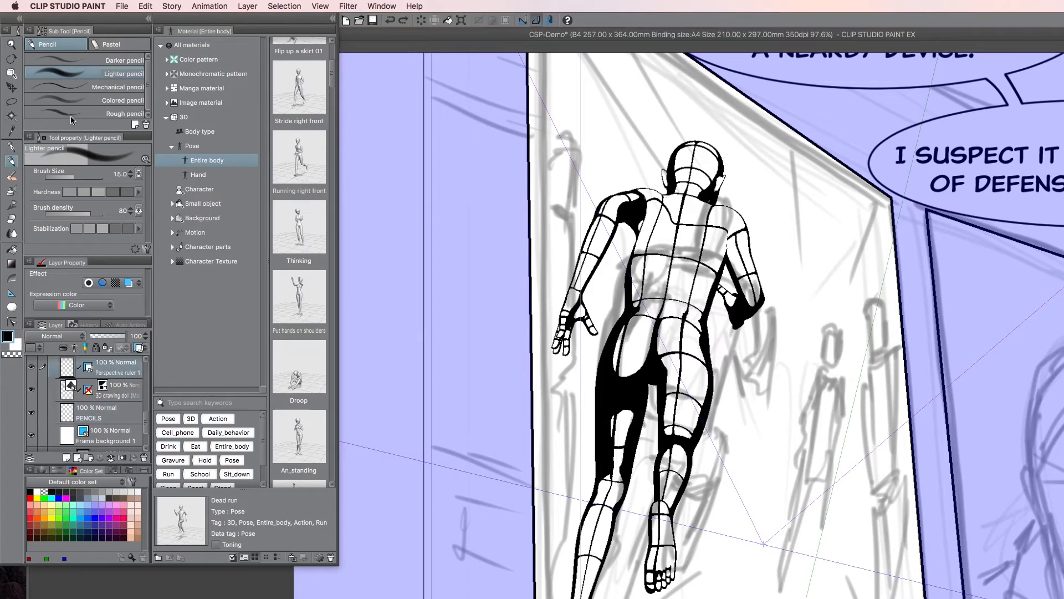
{"action": "left_click", "coordinate": [9, 78]}
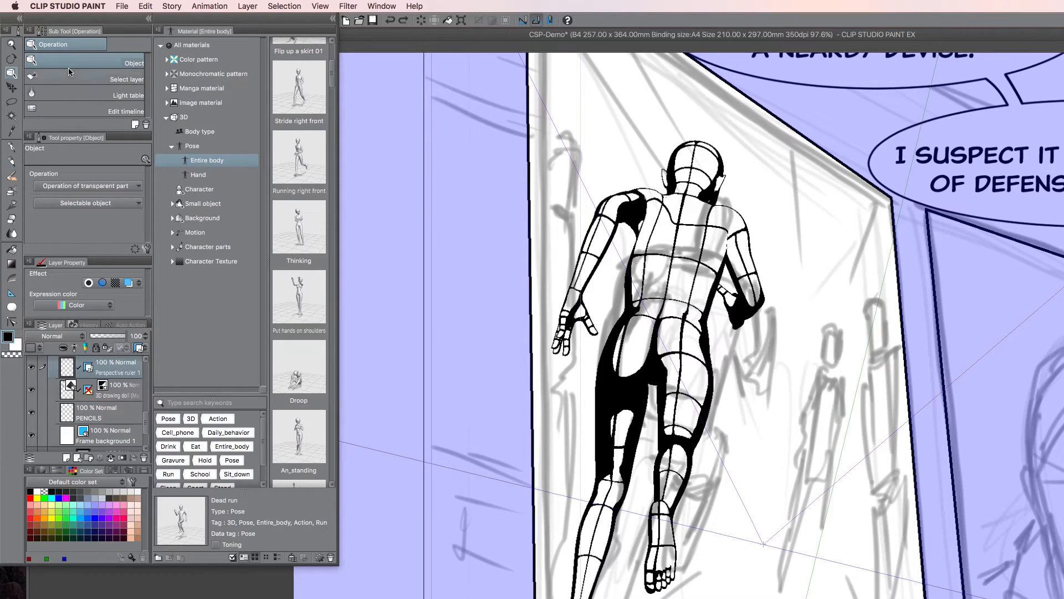
{"action": "left_click", "coordinate": [759, 541]}
{"action": "left_click_drag", "start_coordinate": [835, 460], "coordinate": [840, 519]}
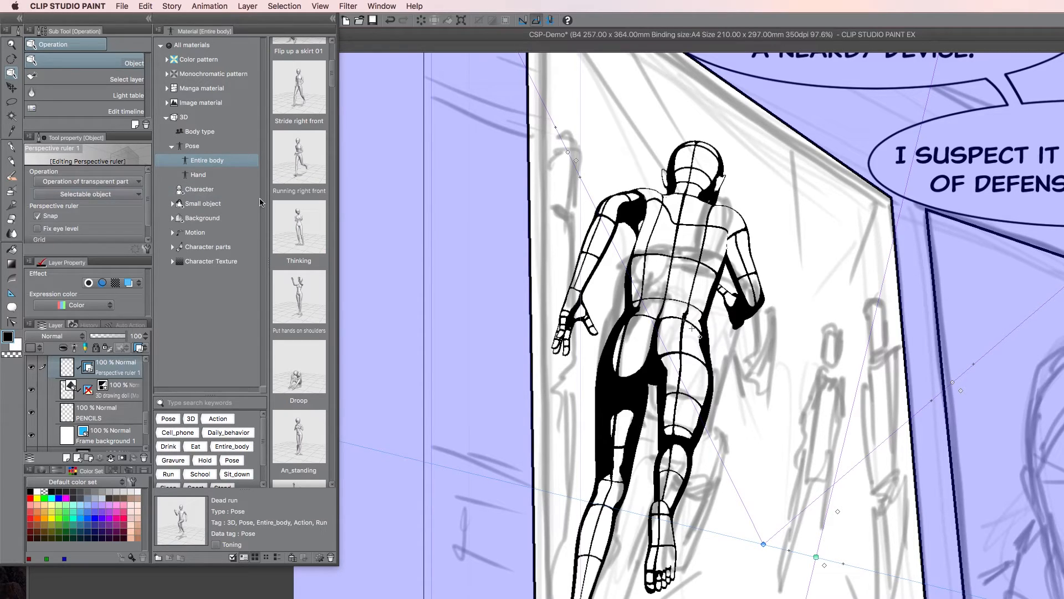
Draw three test strokes with the Lighter pencil on panel 1's PENCILS layer, each following a different perspective guide direction
{"action": "left_click", "coordinate": [108, 412]}
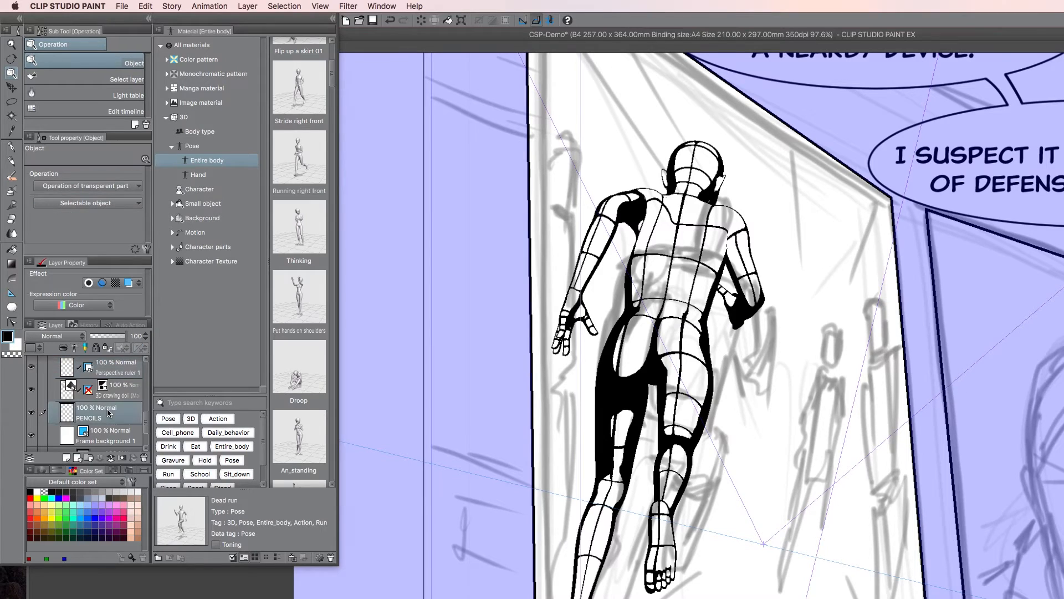
{"action": "key", "text": "p"}
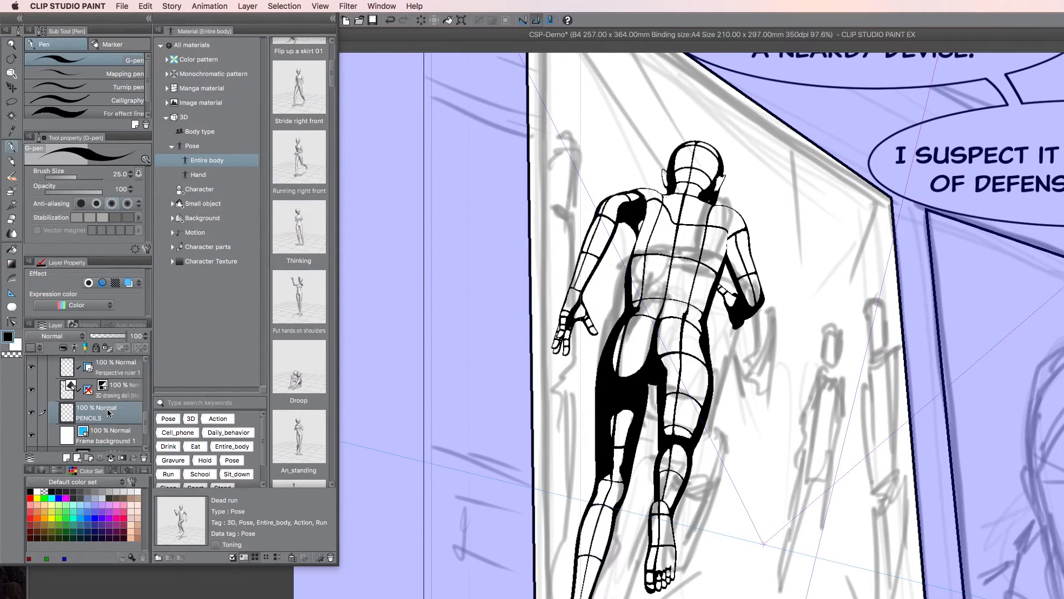
{"action": "key", "text": "p"}
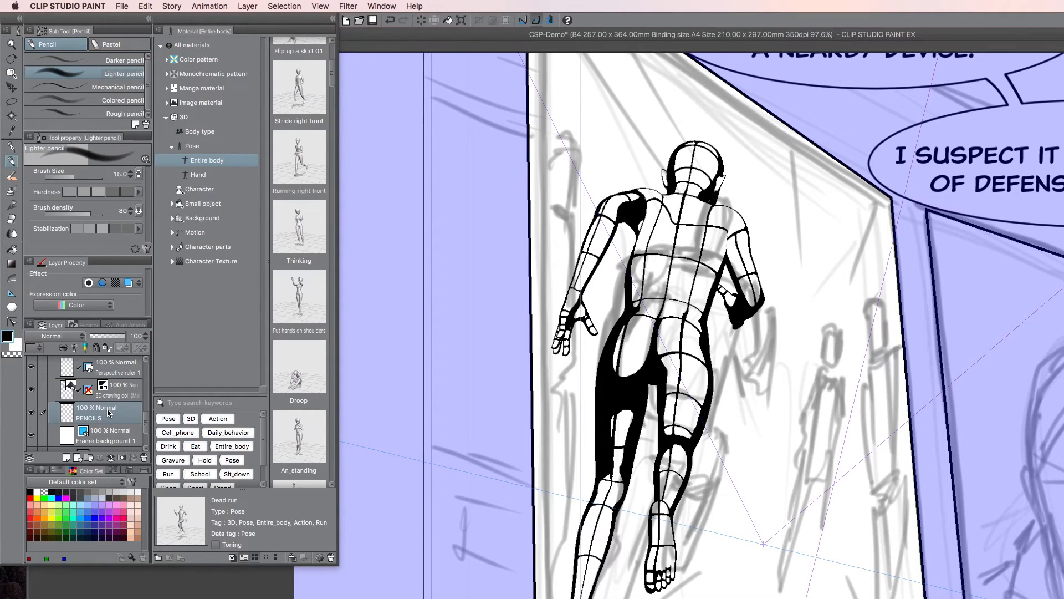
{"action": "left_click_drag", "start_coordinate": [900, 406], "coordinate": [812, 493]}
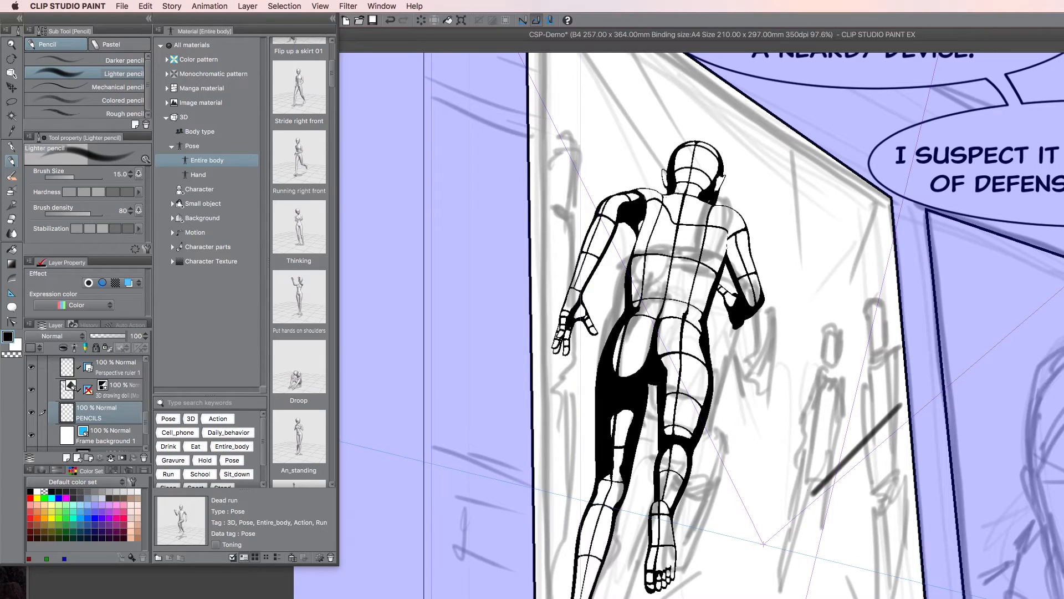
{"action": "left_click_drag", "start_coordinate": [881, 237], "coordinate": [832, 437]}
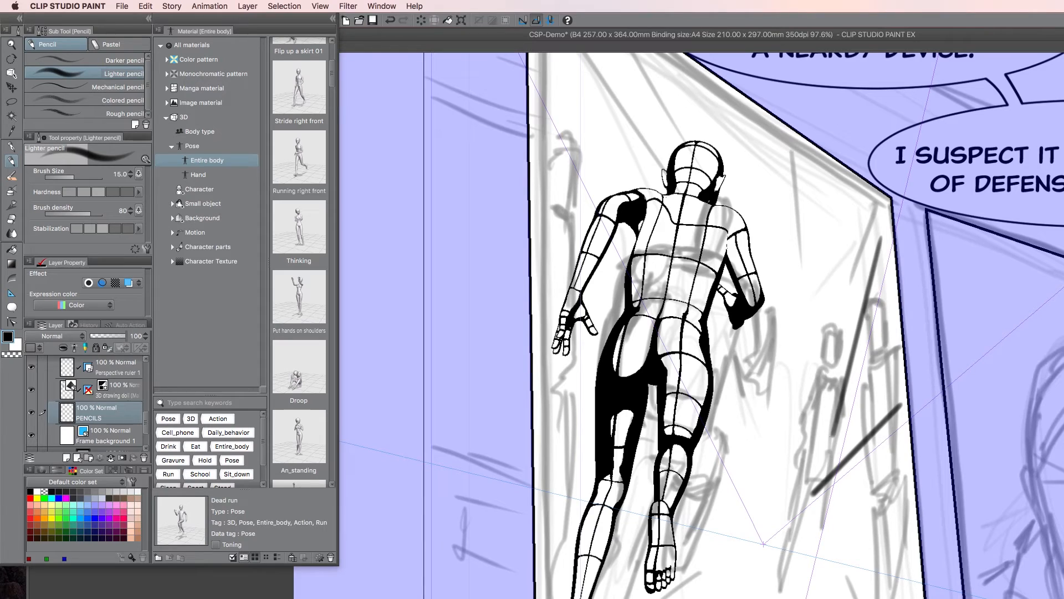
{"action": "left_click_drag", "start_coordinate": [702, 550], "coordinate": [864, 590]}
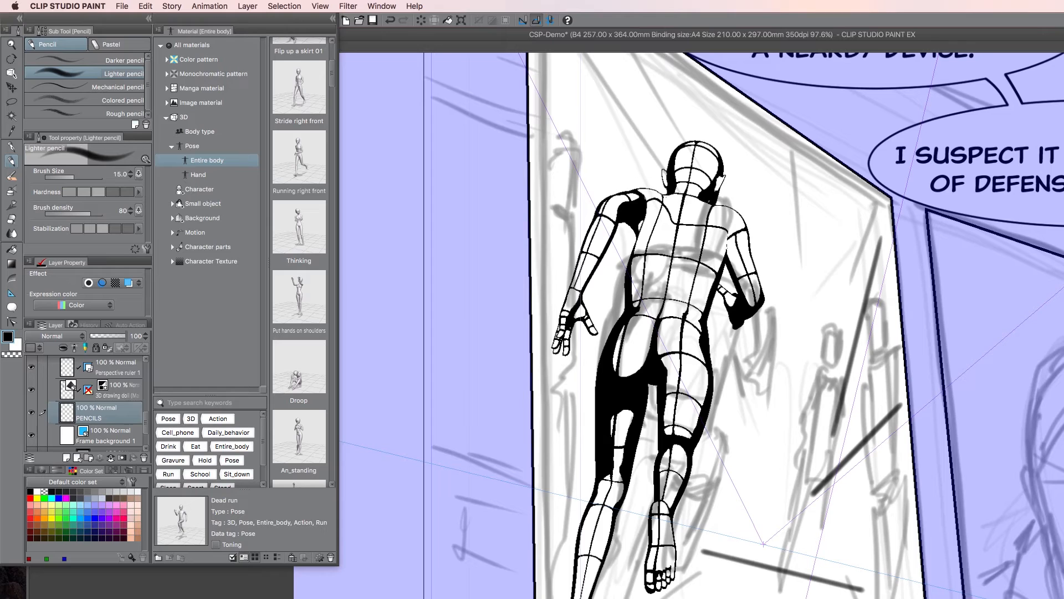
Undo the three test strokes that follow the ruler's different guide directions
{"action": "key", "text": "super+z"}
{"action": "key", "text": "super+z"}
{"action": "key", "text": "super+z"}
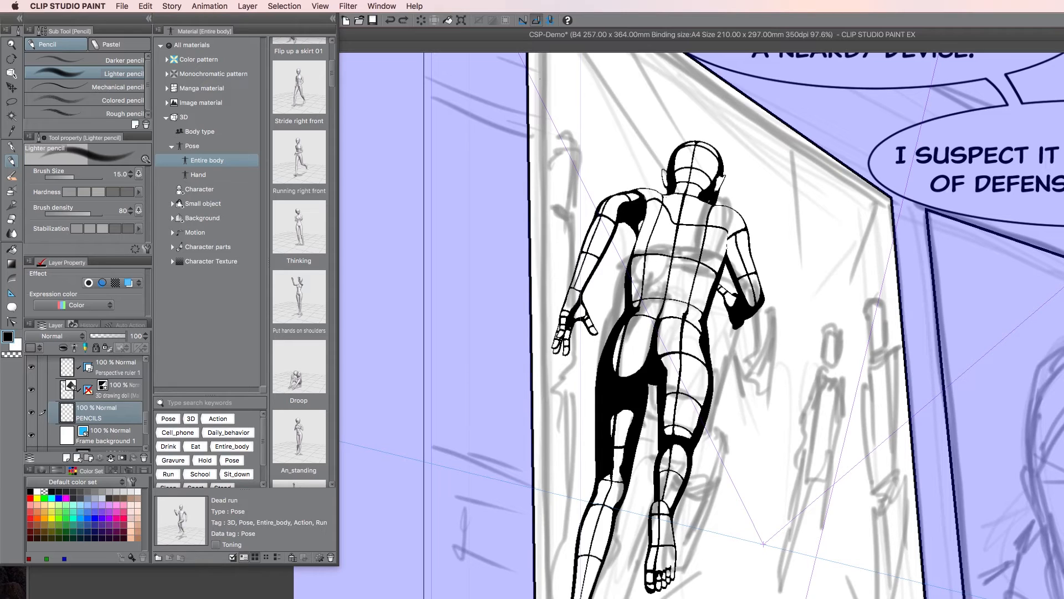
Pencil a fan of test strokes across panel 1 that radiate from the vanishing point beside the doll's raised foot
{"action": "left_click_drag", "start_coordinate": [531, 68], "coordinate": [593, 191]}
{"action": "mouse_move", "coordinate": [571, 62]}
{"action": "left_mouse_down"}
{"action": "mouse_move", "coordinate": [612, 169]}
{"action": "mouse_move", "coordinate": [636, 163]}
{"action": "left_mouse_up"}
{"action": "mouse_move", "coordinate": [629, 75]}
{"action": "left_mouse_down"}
{"action": "mouse_move", "coordinate": [643, 129]}
{"action": "mouse_move", "coordinate": [673, 150]}
{"action": "left_mouse_up"}
{"action": "left_click_drag", "start_coordinate": [695, 91], "coordinate": [706, 142]}
{"action": "left_click_drag", "start_coordinate": [735, 112], "coordinate": [744, 199]}
{"action": "left_click_drag", "start_coordinate": [767, 143], "coordinate": [772, 255]}
{"action": "left_click_drag", "start_coordinate": [825, 181], "coordinate": [753, 598]}
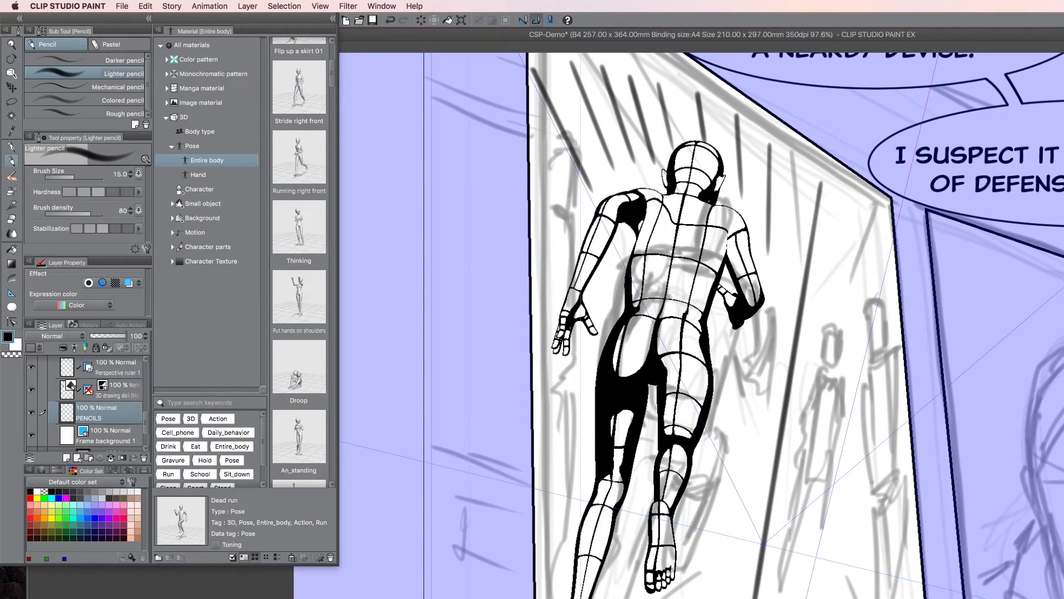
{"action": "left_click_drag", "start_coordinate": [877, 218], "coordinate": [786, 474]}
{"action": "left_click_drag", "start_coordinate": [892, 336], "coordinate": [772, 532]}
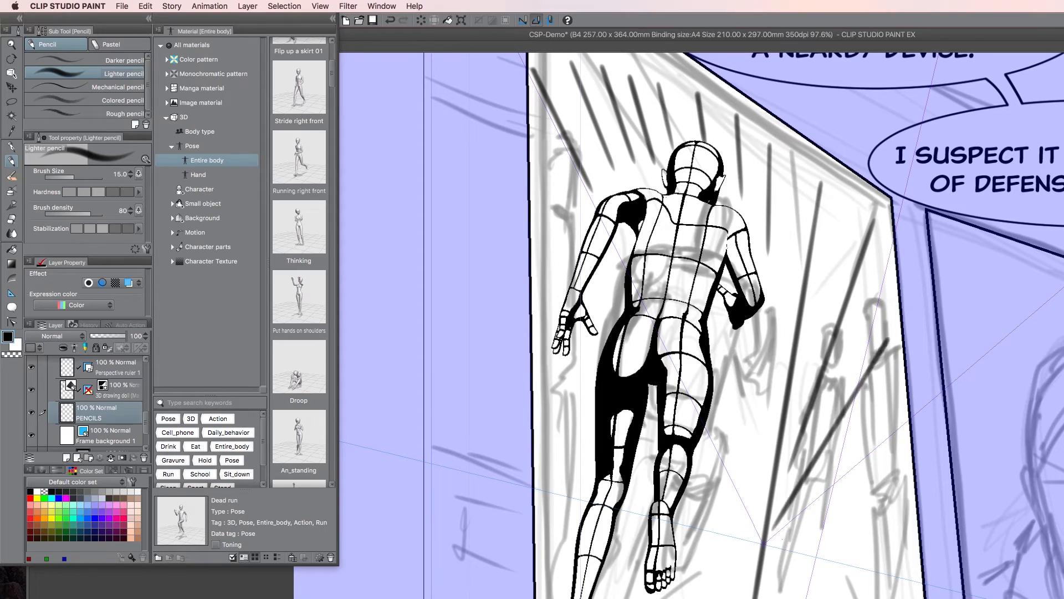
{"action": "left_click_drag", "start_coordinate": [893, 482], "coordinate": [684, 582]}
{"action": "left_click_drag", "start_coordinate": [584, 372], "coordinate": [823, 598]}
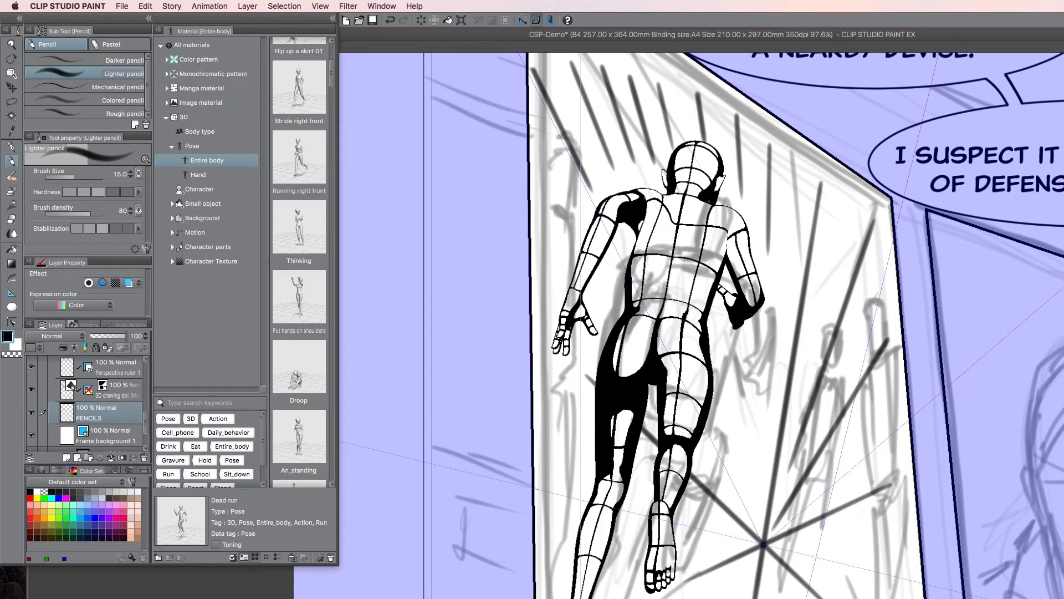
{"action": "left_click_drag", "start_coordinate": [541, 488], "coordinate": [923, 585]}
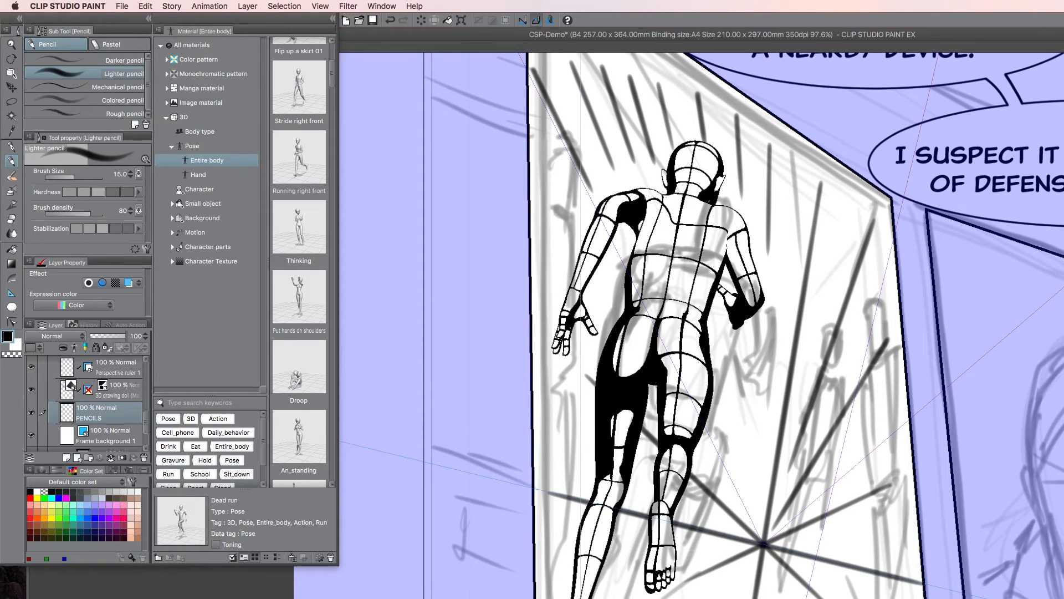
Add steep test strokes along the ruler's near-vertical guide on both sides of the doll, plus one toward the vanishing point
{"action": "left_click_drag", "start_coordinate": [893, 347], "coordinate": [841, 542]}
{"action": "left_click_drag", "start_coordinate": [901, 406], "coordinate": [860, 559]}
{"action": "left_click_drag", "start_coordinate": [905, 453], "coordinate": [875, 567]}
{"action": "left_click_drag", "start_coordinate": [777, 264], "coordinate": [763, 529]}
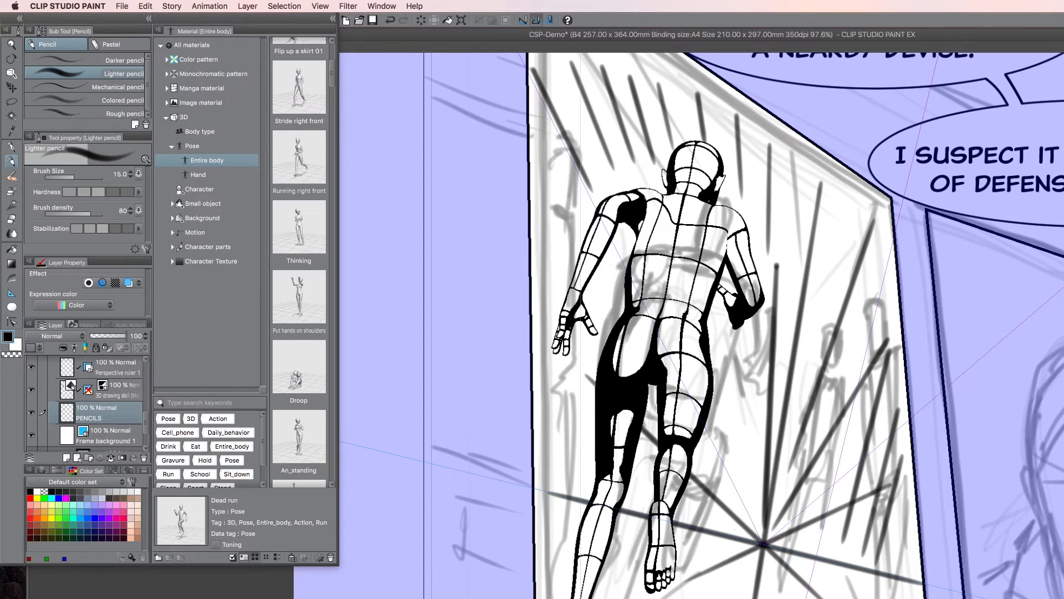
{"action": "left_click_drag", "start_coordinate": [584, 113], "coordinate": [531, 325]}
{"action": "left_click_drag", "start_coordinate": [624, 115], "coordinate": [591, 220]}
{"action": "left_click_drag", "start_coordinate": [566, 345], "coordinate": [537, 452]}
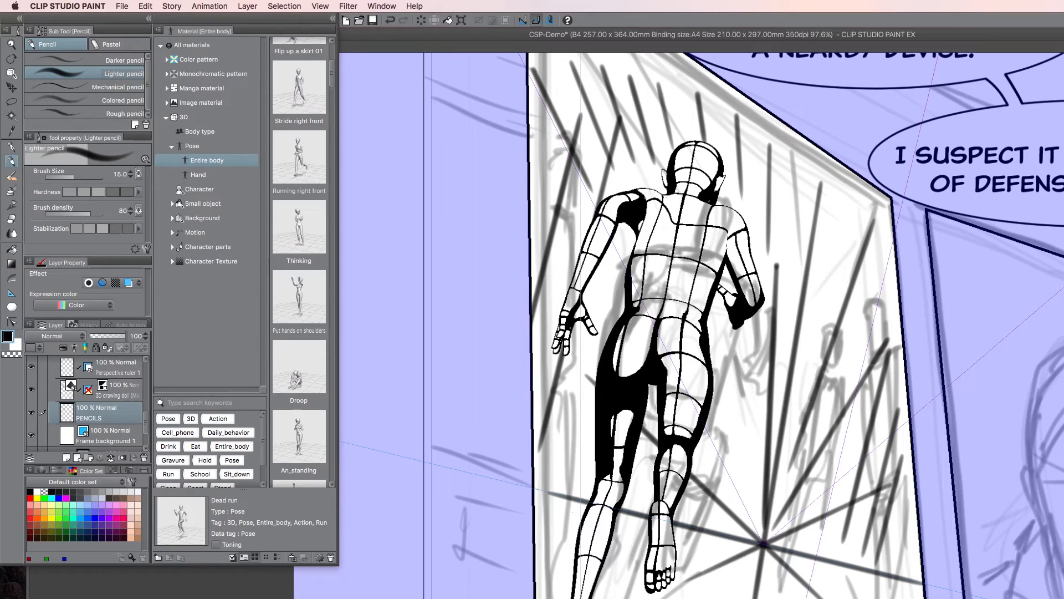
{"action": "left_click_drag", "start_coordinate": [660, 150], "coordinate": [648, 175]}
{"action": "left_click_drag", "start_coordinate": [637, 231], "coordinate": [605, 339]}
{"action": "left_click_drag", "start_coordinate": [596, 387], "coordinate": [569, 501]}
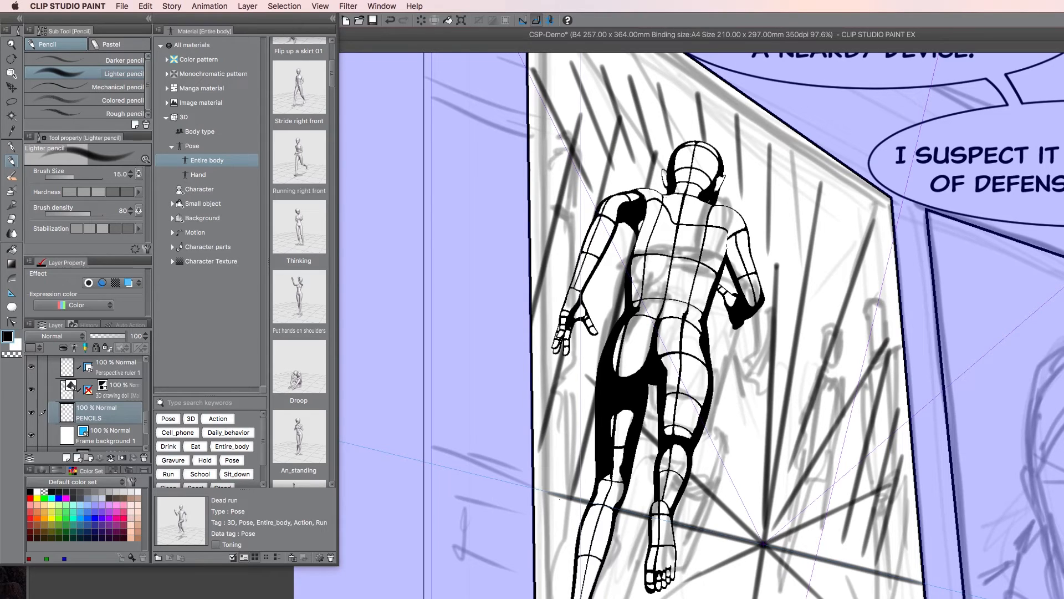
Draw three long test strokes below the vanishing point, following the tilted eye level direction
{"action": "left_click_drag", "start_coordinate": [612, 531], "coordinate": [891, 598]}
{"action": "left_click_drag", "start_coordinate": [604, 557], "coordinate": [777, 598]}
{"action": "left_click_drag", "start_coordinate": [621, 591], "coordinate": [658, 598]}
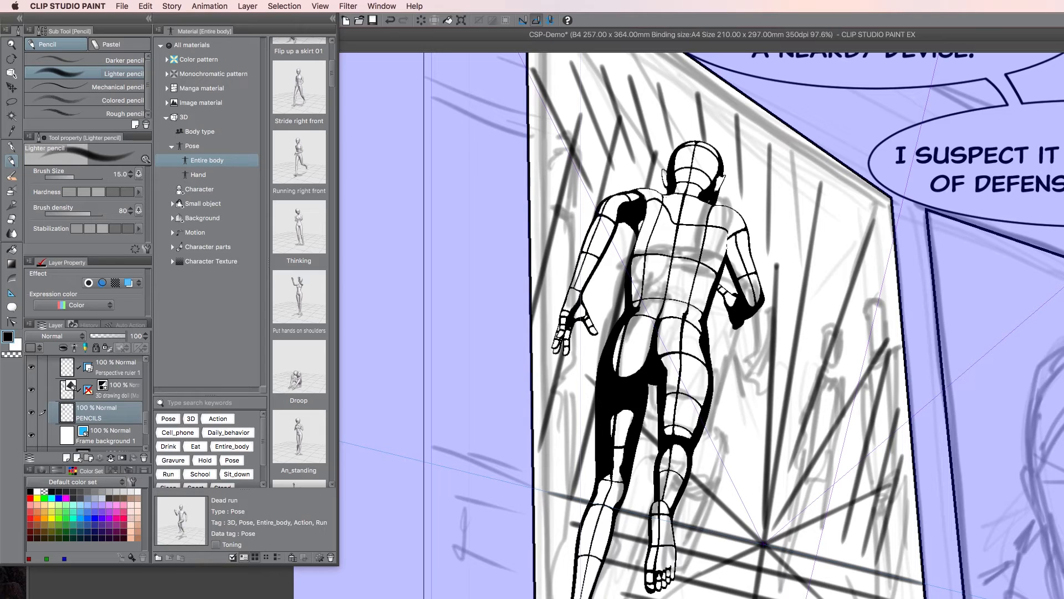
Undo every perspective test stroke in panel 1, leaving only the doll and the rough sketch
{"action": "key", "text": "super+z"}
{"action": "key", "text": "super+z"}
{"action": "key", "text": "super+z"}
{"action": "key", "text": "super+z"}
{"action": "key", "text": "super+z"}
{"action": "key", "text": "super+z"}
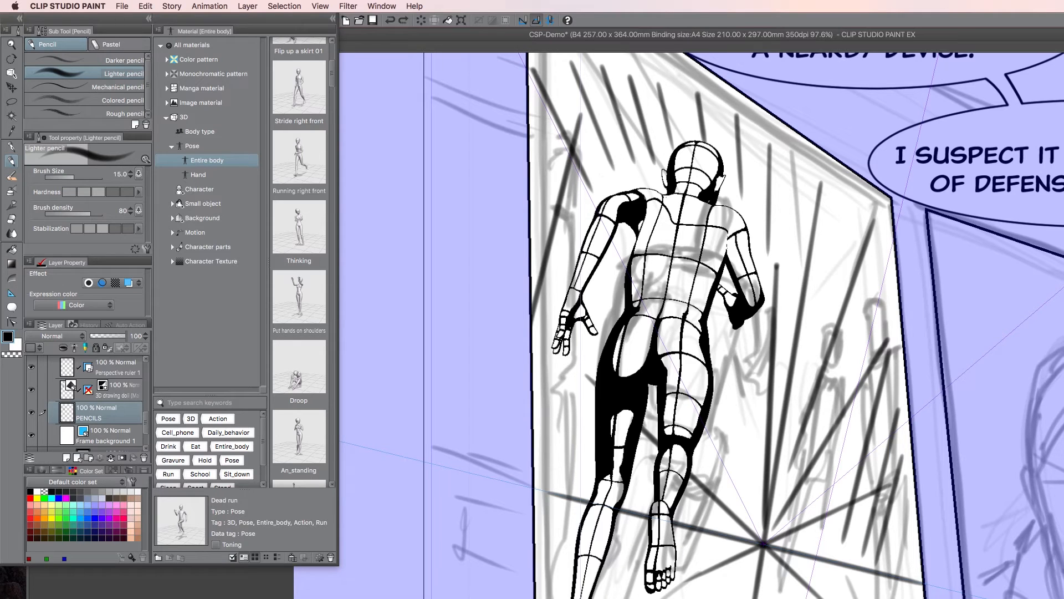
{"action": "key", "text": "super+z"}
{"action": "key", "text": "super+z"}
{"action": "key", "text": "super+z"}
{"action": "key", "text": "super+z"}
{"action": "key", "text": "super+z"}
{"action": "key", "text": "super+z"}
{"action": "key", "text": "super+z"}
{"action": "key", "text": "super+z"}
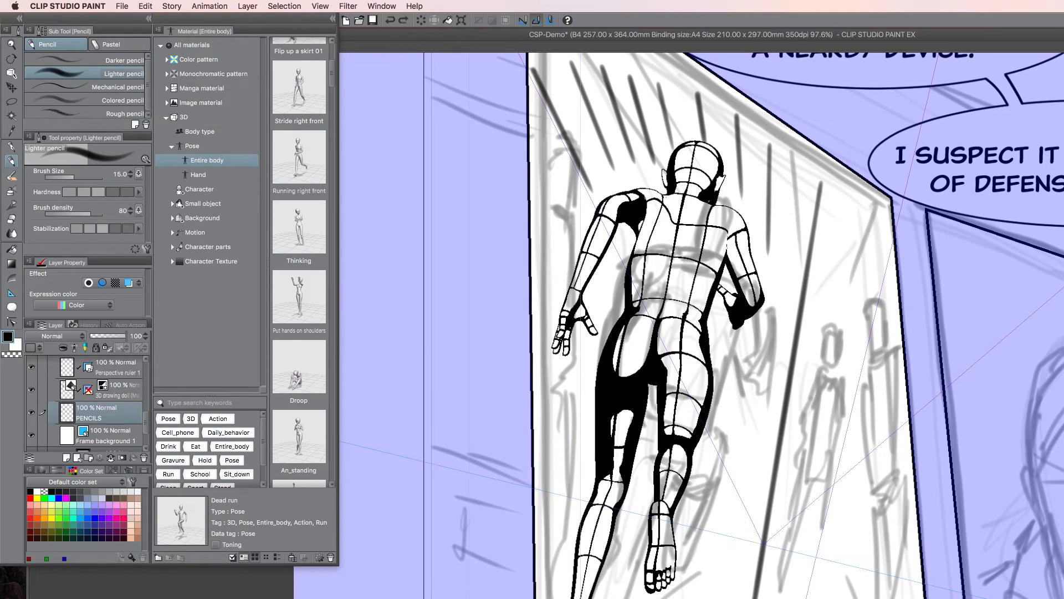
{"action": "key", "text": "super+z"}
{"action": "key", "text": "super+z"}
{"action": "key", "text": "super+z"}
{"action": "key", "text": "super+z"}
{"action": "key", "text": "super+z"}
{"action": "key", "text": "super+z"}
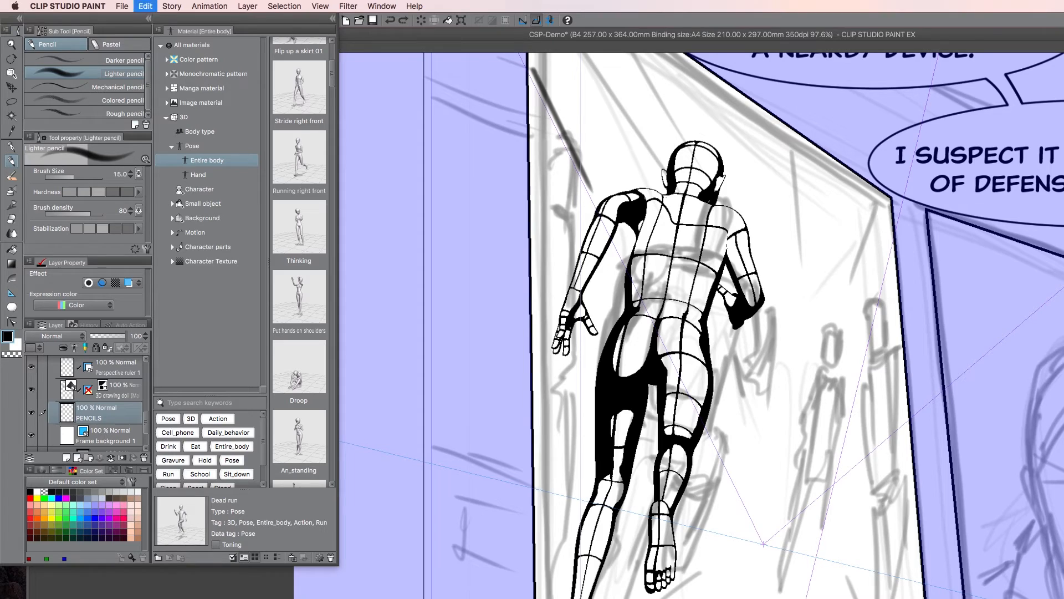
{"action": "key", "text": "super+z"}
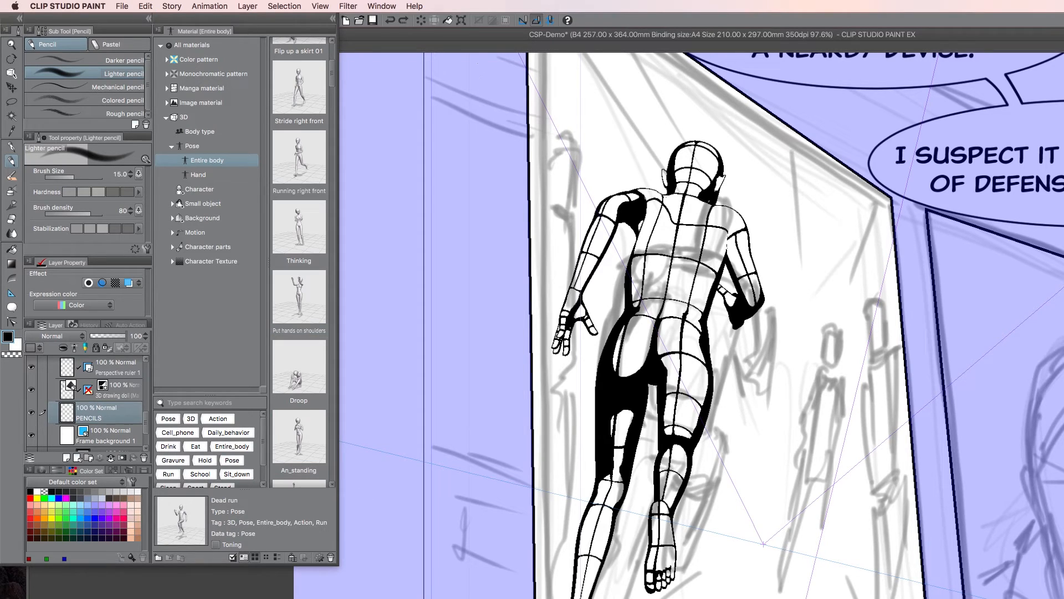
Turn off special-ruler snapping, draw two wavy freehand test strokes in panel 1, and undo them
{"action": "left_click", "coordinate": [537, 22]}
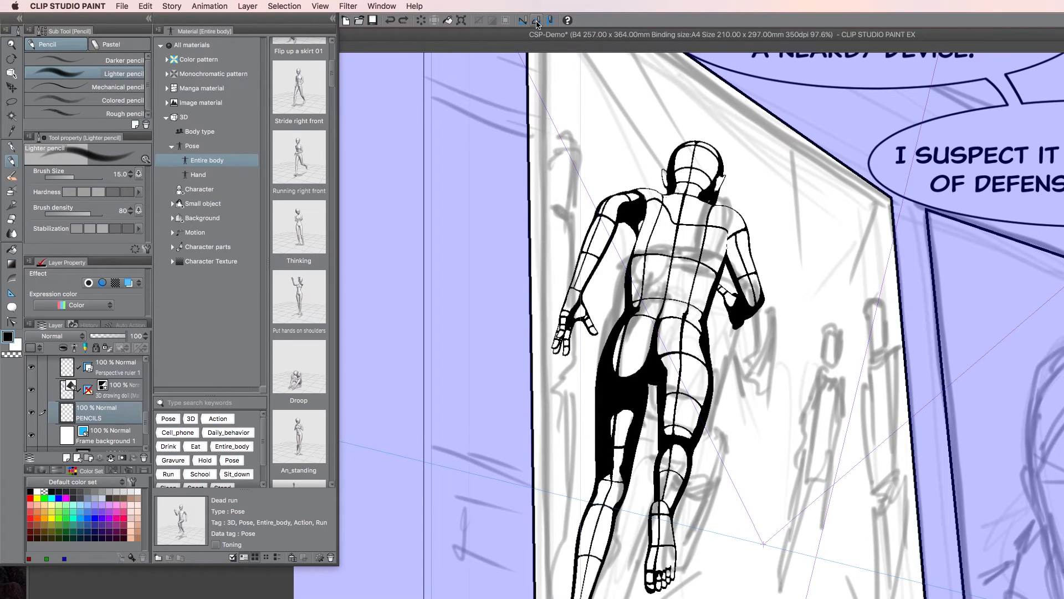
{"action": "left_click_drag", "start_coordinate": [561, 87], "coordinate": [610, 189]}
{"action": "mouse_move", "coordinate": [713, 372]}
{"action": "left_mouse_down"}
{"action": "mouse_move", "coordinate": [783, 388]}
{"action": "mouse_move", "coordinate": [795, 568]}
{"action": "mouse_move", "coordinate": [884, 591]}
{"action": "left_mouse_up"}
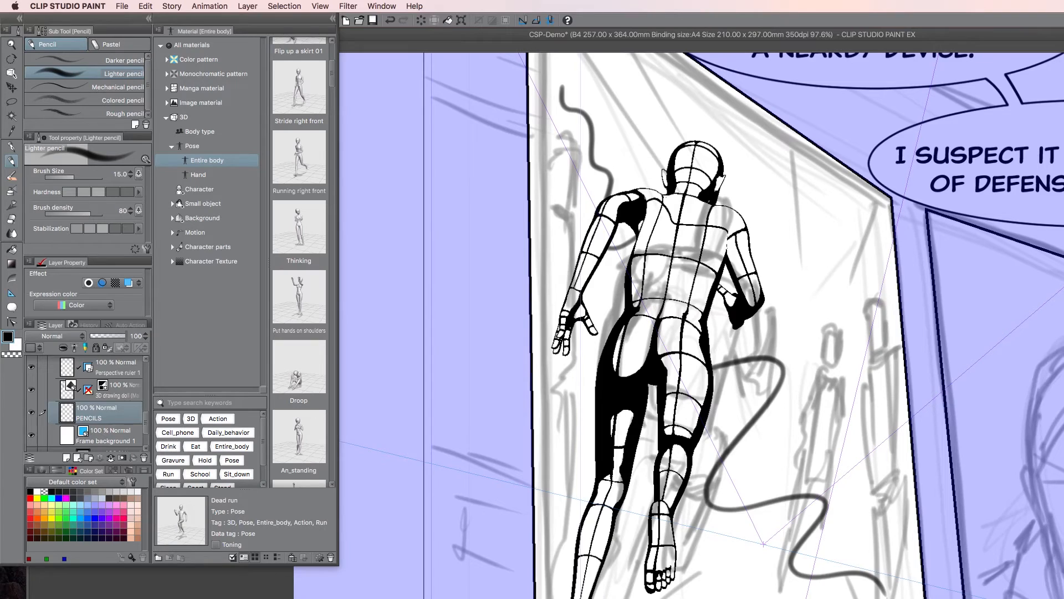
{"action": "key", "text": "ctrl+z"}
{"action": "key", "text": "ctrl+z"}
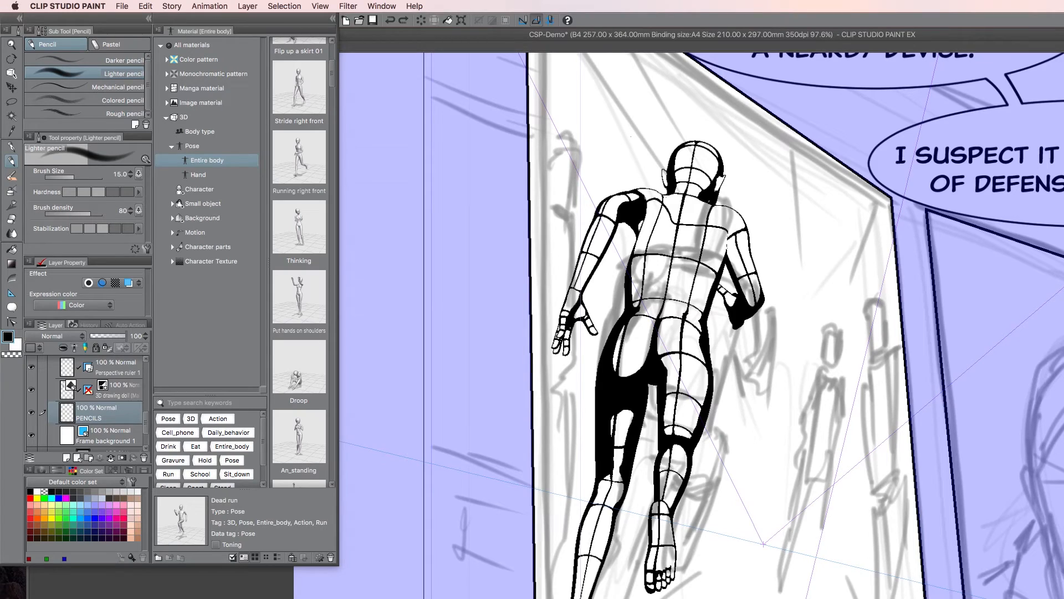
Hide the Perspective ruler 1 layer and show it again
{"action": "left_click", "coordinate": [34, 368]}
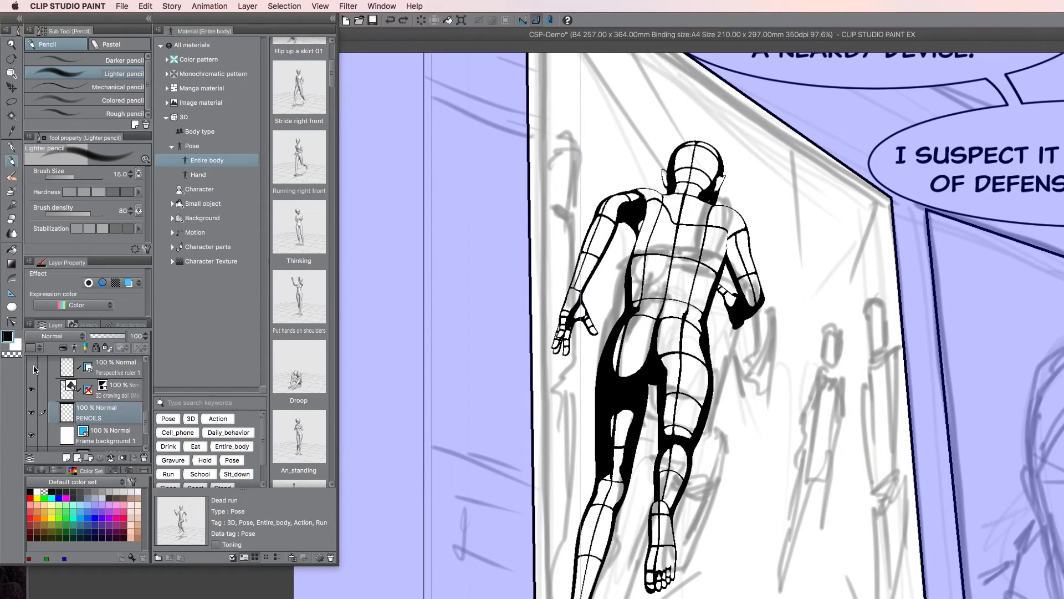
{"action": "left_click", "coordinate": [33, 368]}
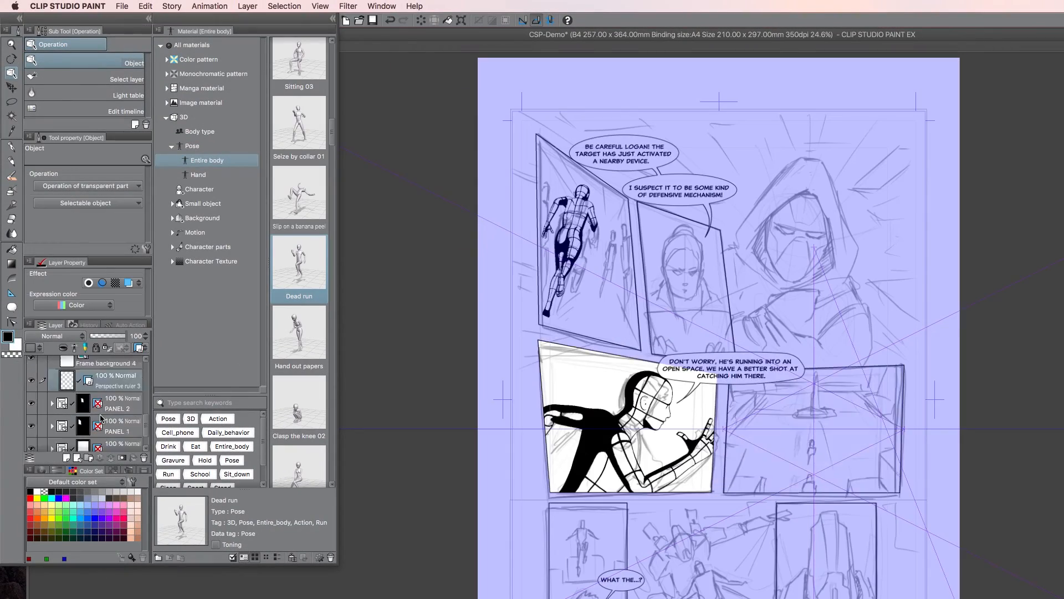
Move the Perspective ruler 3 layer into the PANEL 5 folder, directly above its PENCILS layer
{"action": "left_click", "coordinate": [104, 395]}
{"action": "left_click", "coordinate": [105, 382]}
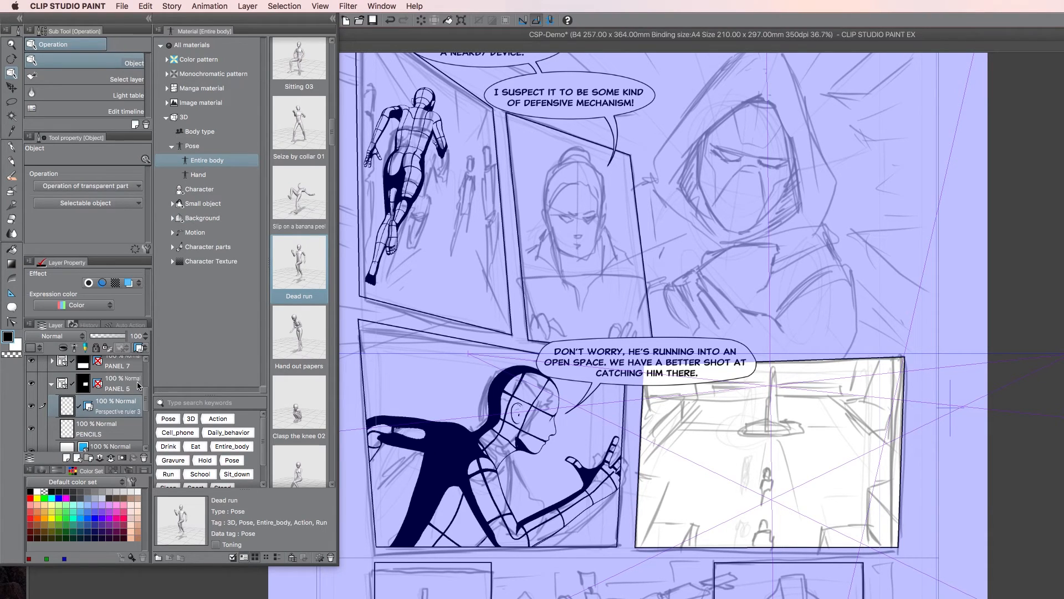
{"action": "scroll", "coordinate": [140, 396], "scroll_direction": "up", "scroll_amount": 1}
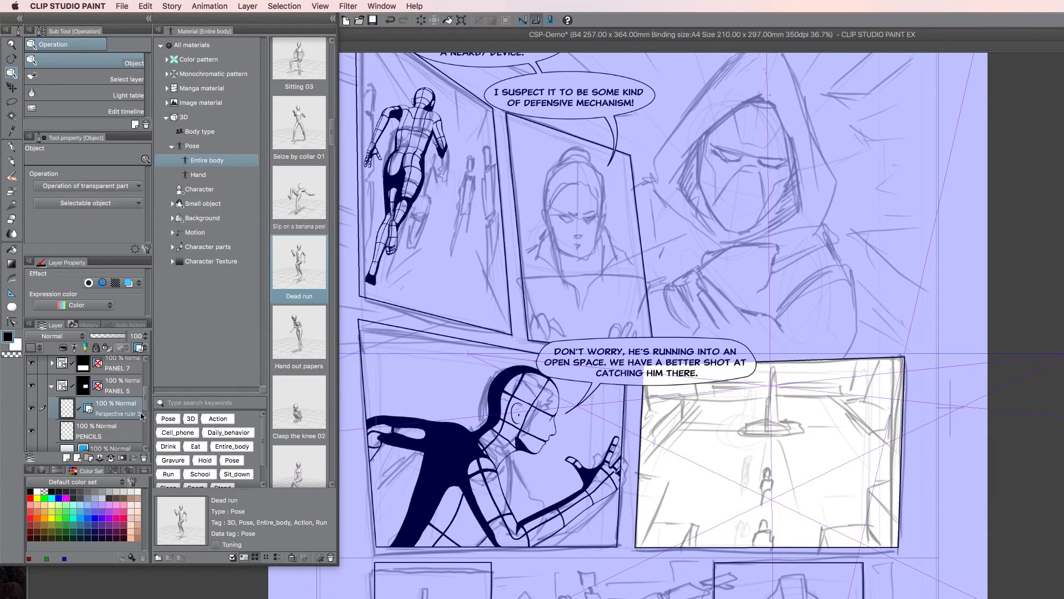
{"action": "scroll", "coordinate": [148, 397], "scroll_direction": "down", "scroll_amount": 2}
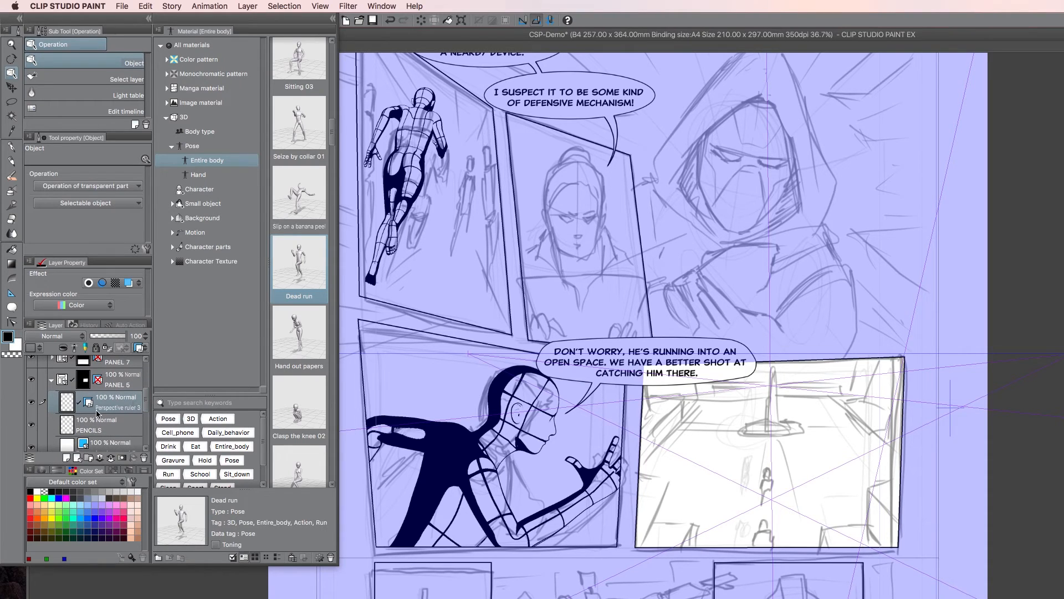
Open the Sub Tool Detail palette beside the page and show the Perspective ruler settings for panel 5's ruler
{"action": "left_click", "coordinate": [382, 6]}
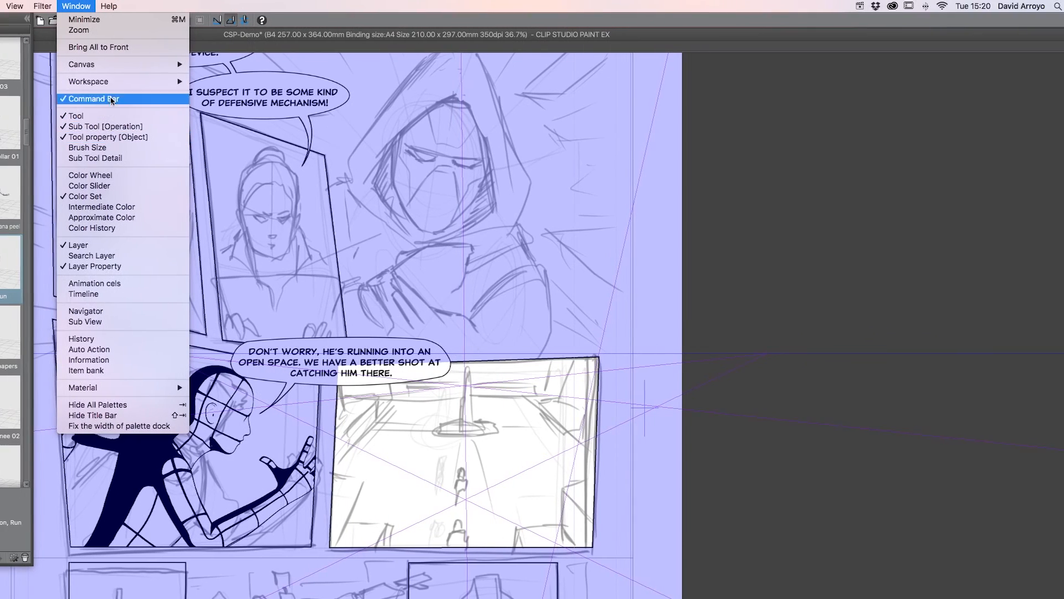
{"action": "left_click", "coordinate": [84, 158]}
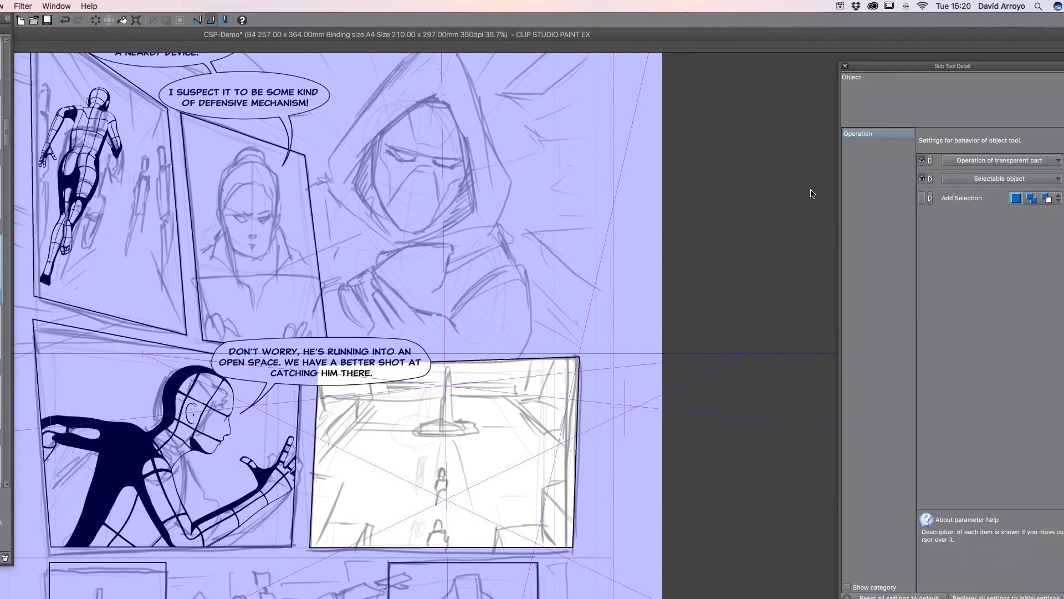
{"action": "left_click_drag", "start_coordinate": [1012, 69], "coordinate": [968, 85]}
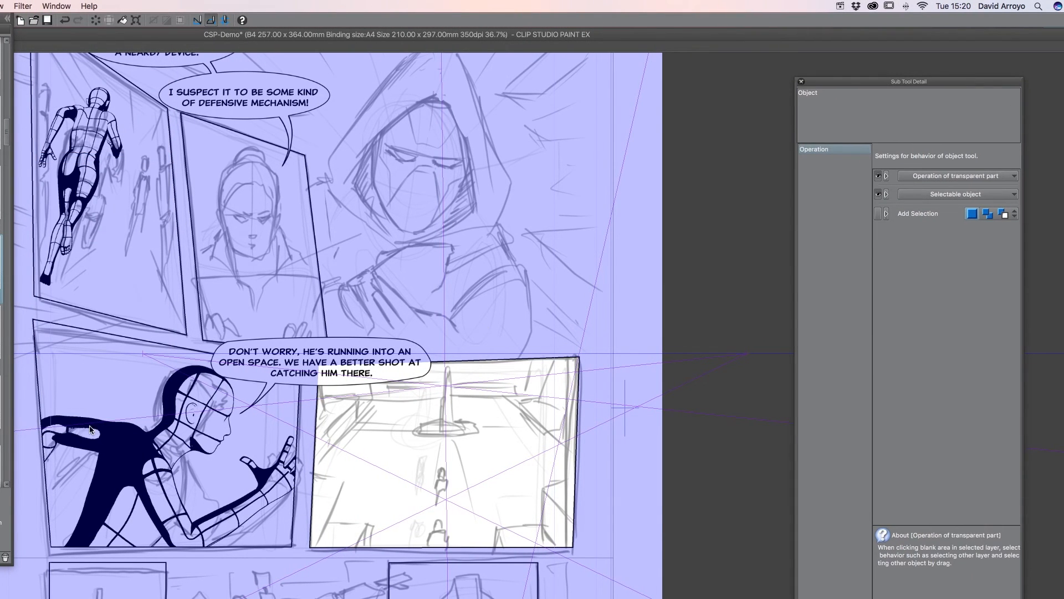
{"action": "left_click", "coordinate": [470, 384]}
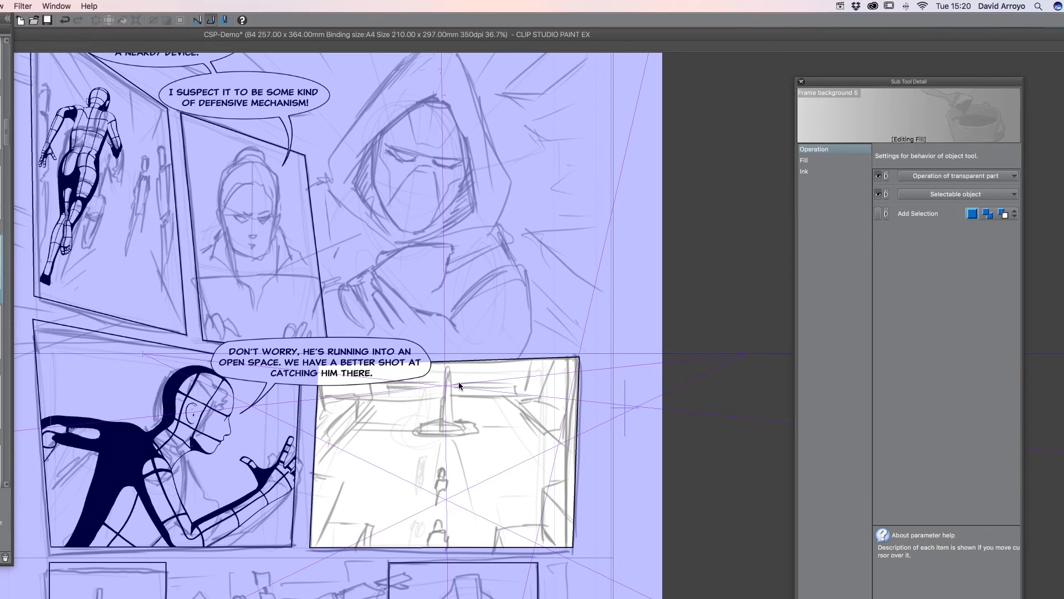
{"action": "left_click", "coordinate": [820, 160]}
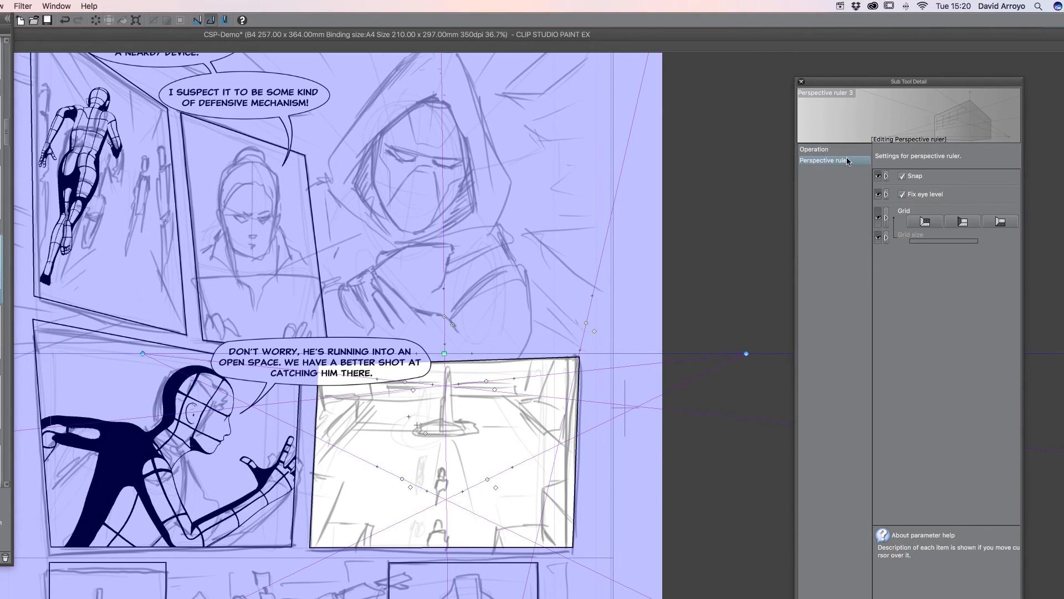
Show the floor-plane grid of panel 5's perspective ruler and set the grid size to 26.3
{"action": "left_click_drag", "start_coordinate": [902, 78], "coordinate": [800, 95]}
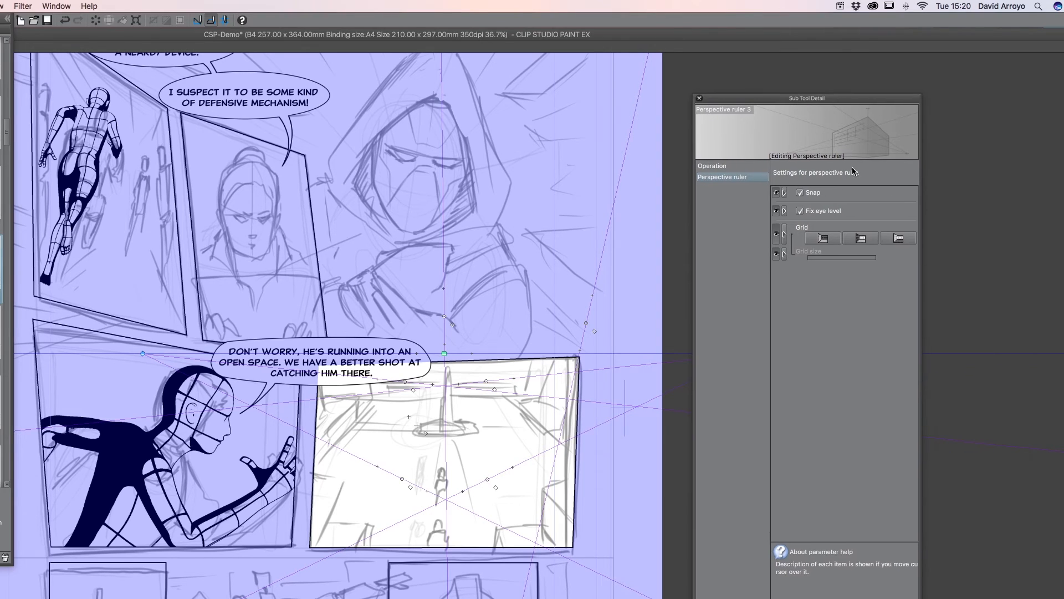
{"action": "left_click", "coordinate": [899, 240]}
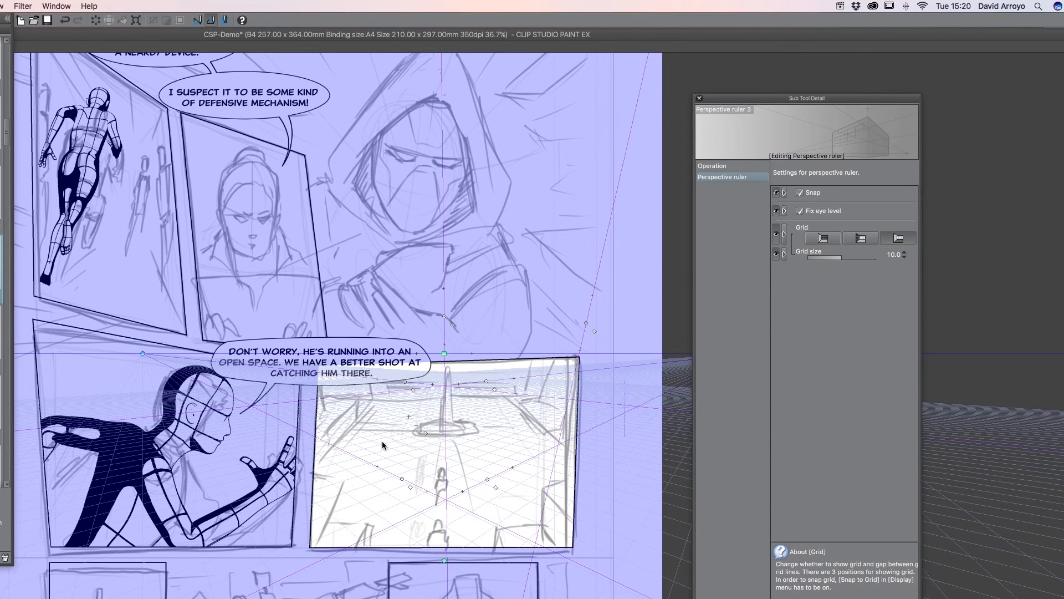
{"action": "left_click_drag", "start_coordinate": [841, 261], "coordinate": [850, 264]}
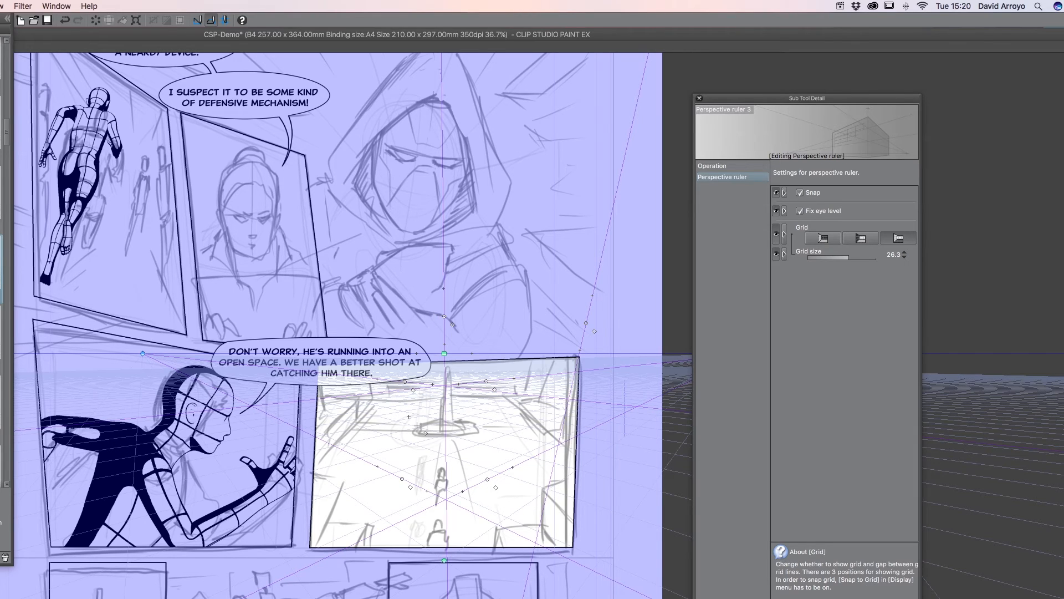
Turn off the ruler's floor grid and toggle its two vertical-plane grids on and off
{"action": "left_click", "coordinate": [899, 239]}
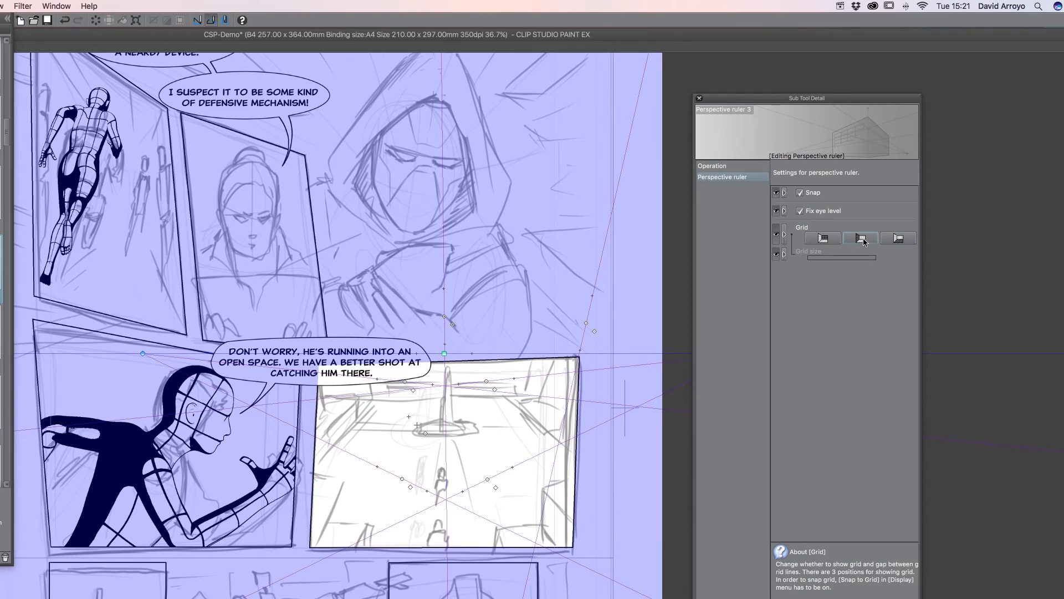
{"action": "left_click", "coordinate": [862, 239]}
{"action": "left_click", "coordinate": [824, 239]}
{"action": "left_click", "coordinate": [824, 239]}
{"action": "left_click", "coordinate": [825, 239]}
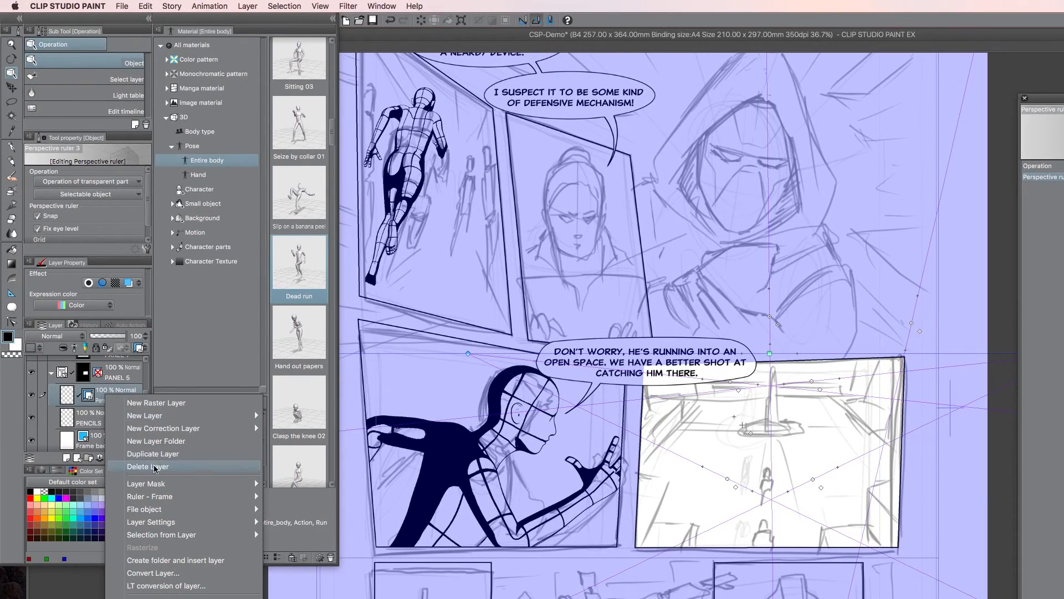
Delete panel 5's perspective ruler layer and create a 1 point perspective ruler on a new layer
{"action": "left_click", "coordinate": [154, 468]}
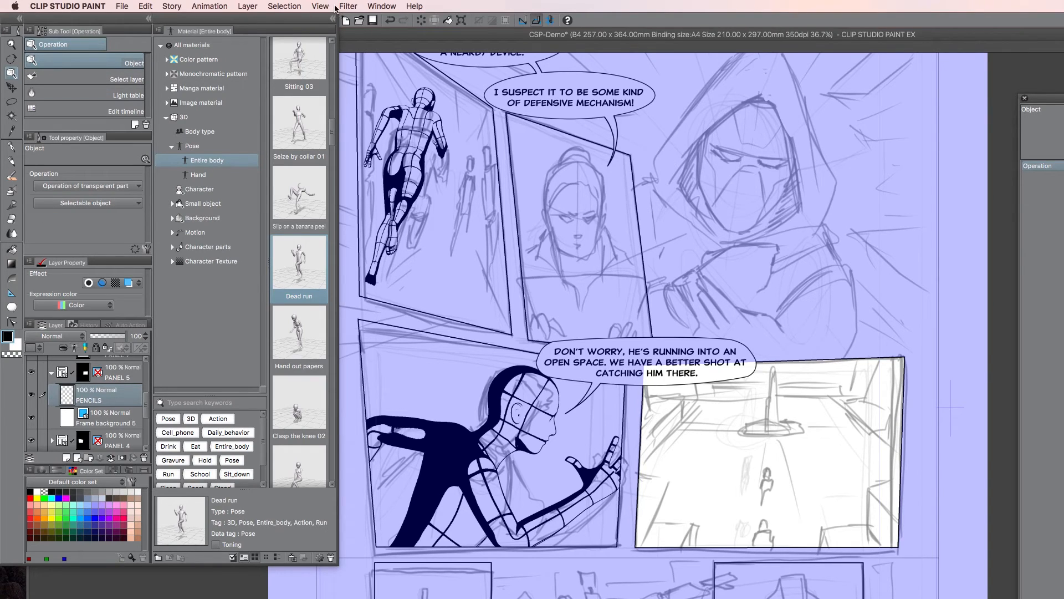
{"action": "left_click", "coordinate": [247, 6]}
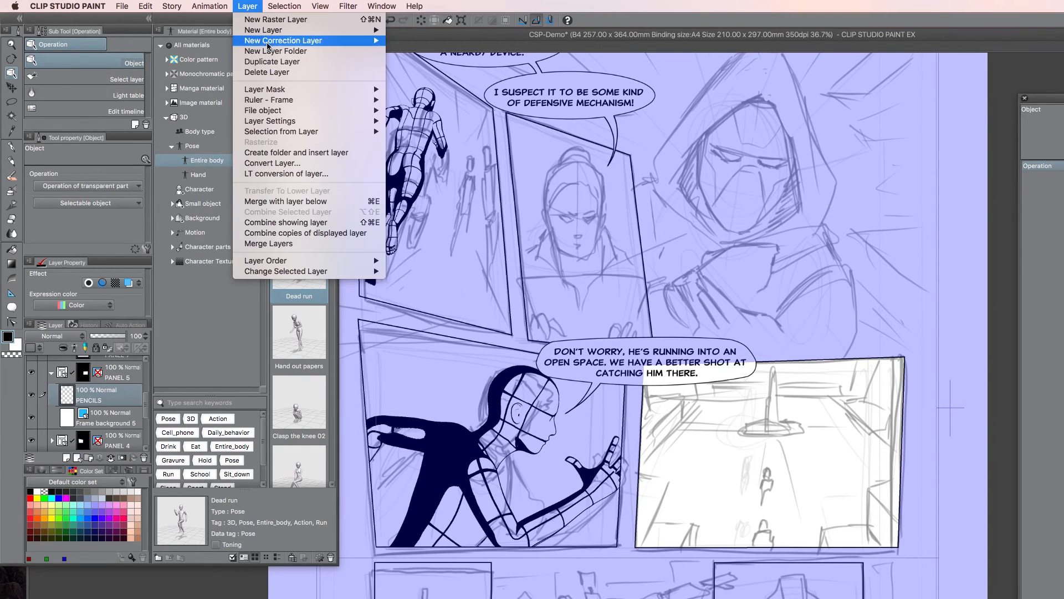
{"action": "mouse_move", "coordinate": [281, 43]}
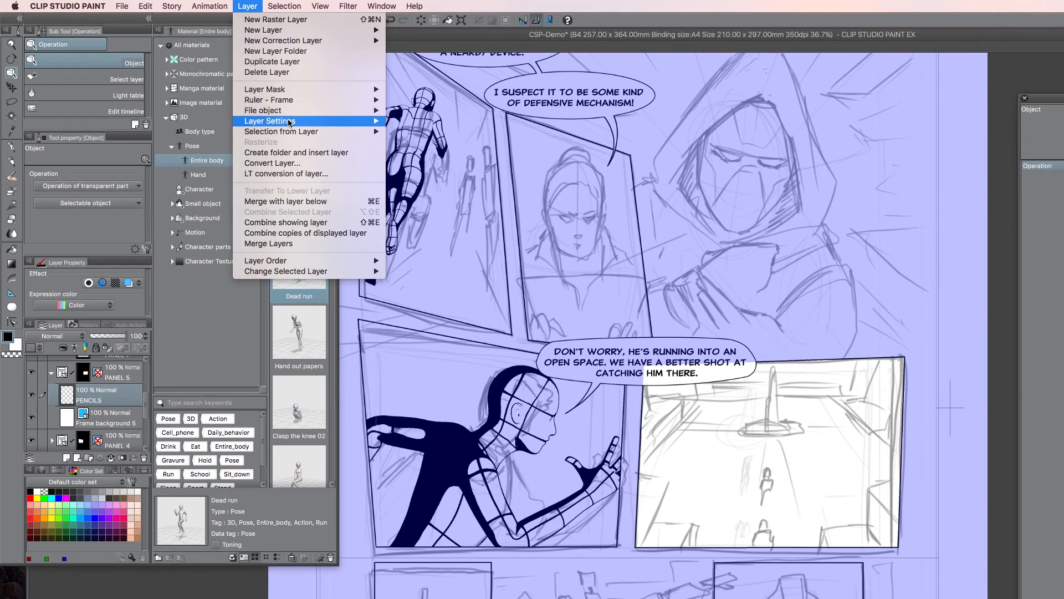
{"action": "mouse_move", "coordinate": [333, 100]}
{"action": "left_click", "coordinate": [408, 148]}
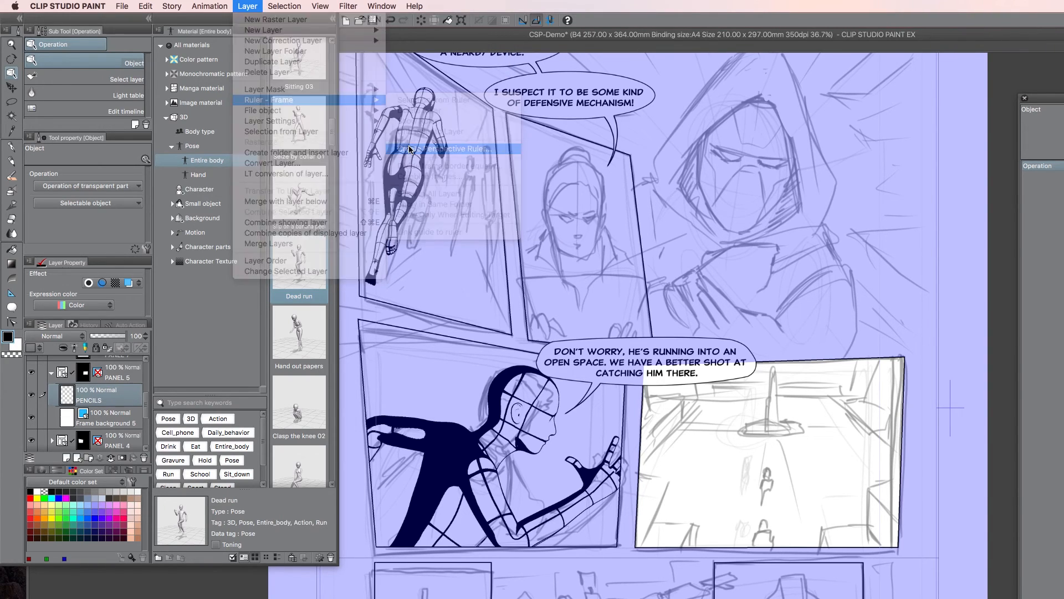
{"action": "left_click", "coordinate": [472, 336]}
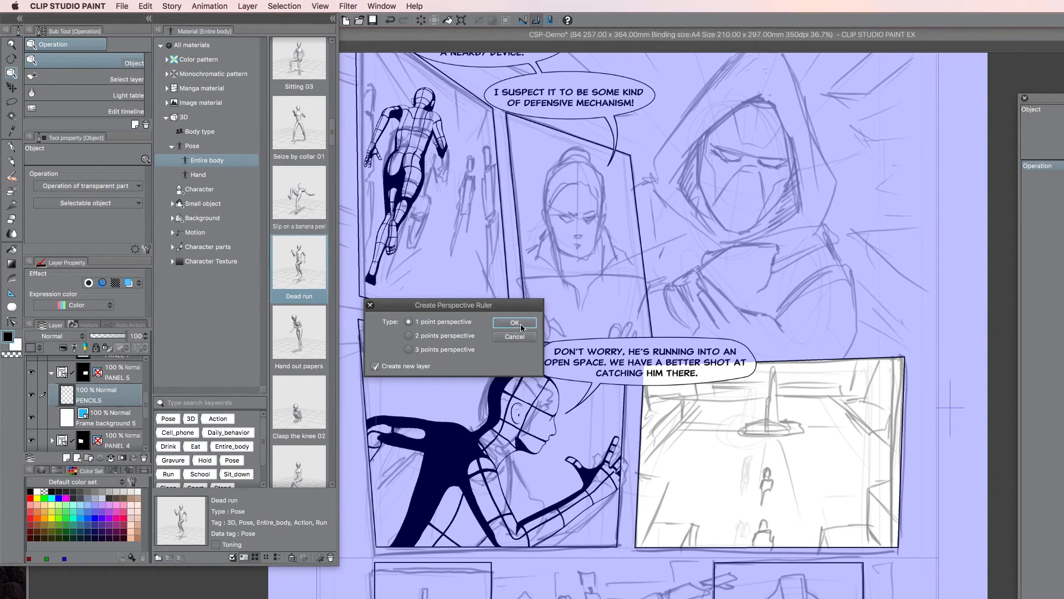
{"action": "left_click", "coordinate": [518, 324]}
{"action": "left_click", "coordinate": [772, 457]}
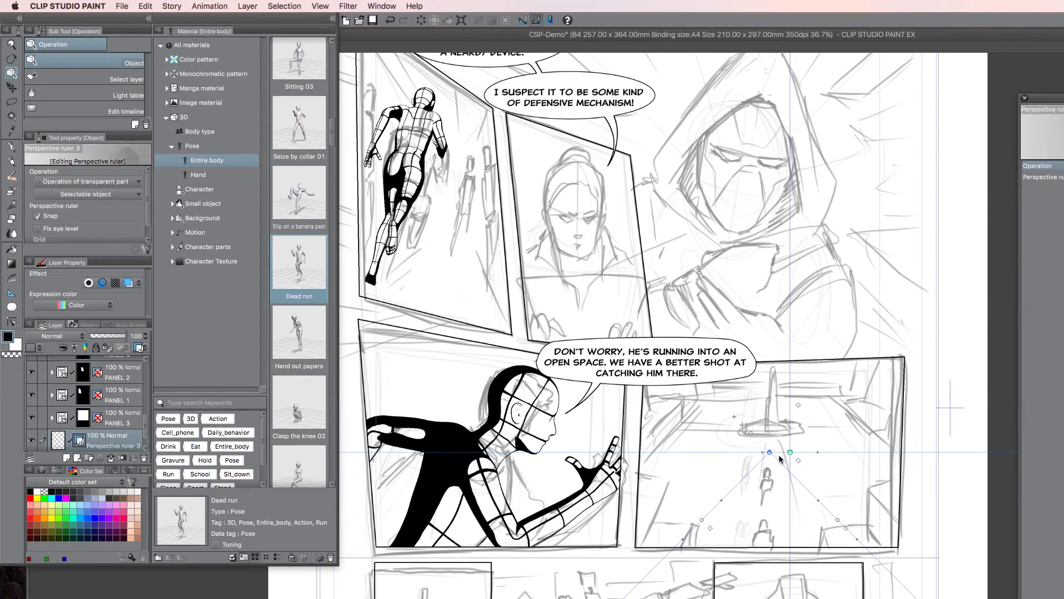
Move the vanishing point to the base of panel 5's spire and angle the guide lines along the sketched walls
{"action": "left_click_drag", "start_coordinate": [772, 452], "coordinate": [770, 376]}
{"action": "left_click_drag", "start_coordinate": [705, 521], "coordinate": [663, 452]}
{"action": "left_click_drag", "start_coordinate": [771, 373], "coordinate": [774, 335]}
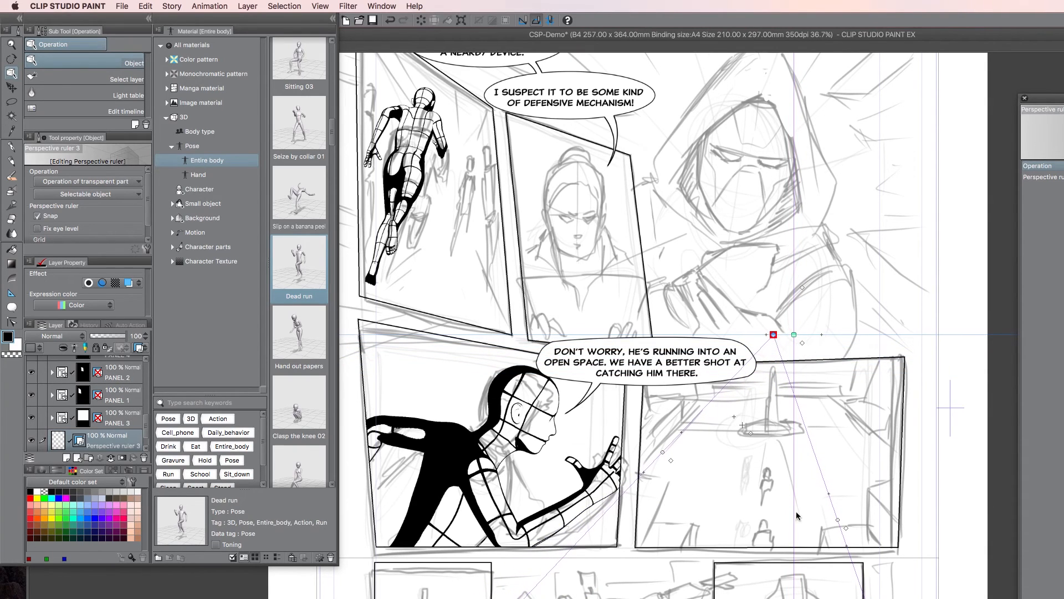
{"action": "left_click_drag", "start_coordinate": [839, 521], "coordinate": [926, 478]}
{"action": "left_click_drag", "start_coordinate": [776, 336], "coordinate": [772, 394]}
{"action": "left_click_drag", "start_coordinate": [926, 478], "coordinate": [908, 468]}
Display the one-point ruler's floor grid and fine-tune the grid and vanishing point to panel 5's sketched ground
{"action": "left_click", "coordinate": [1044, 178]}
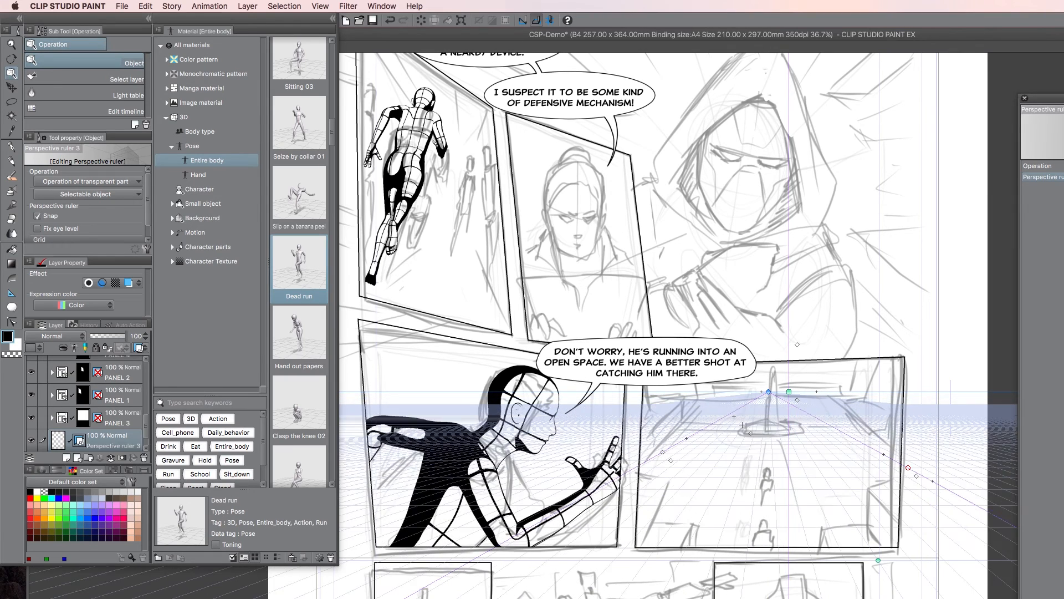
{"action": "left_click_drag", "start_coordinate": [950, 408], "coordinate": [951, 394]}
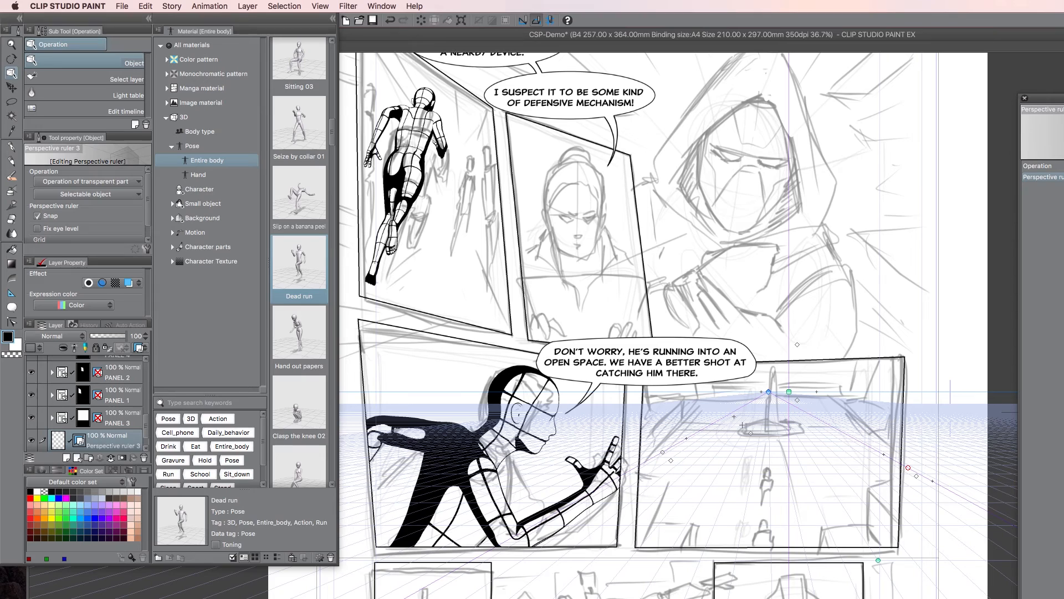
{"action": "mouse_move", "coordinate": [770, 395]}
{"action": "left_mouse_down"}
{"action": "mouse_move", "coordinate": [764, 435]}
{"action": "mouse_move", "coordinate": [766, 359]}
{"action": "mouse_move", "coordinate": [767, 388]}
{"action": "left_mouse_up"}
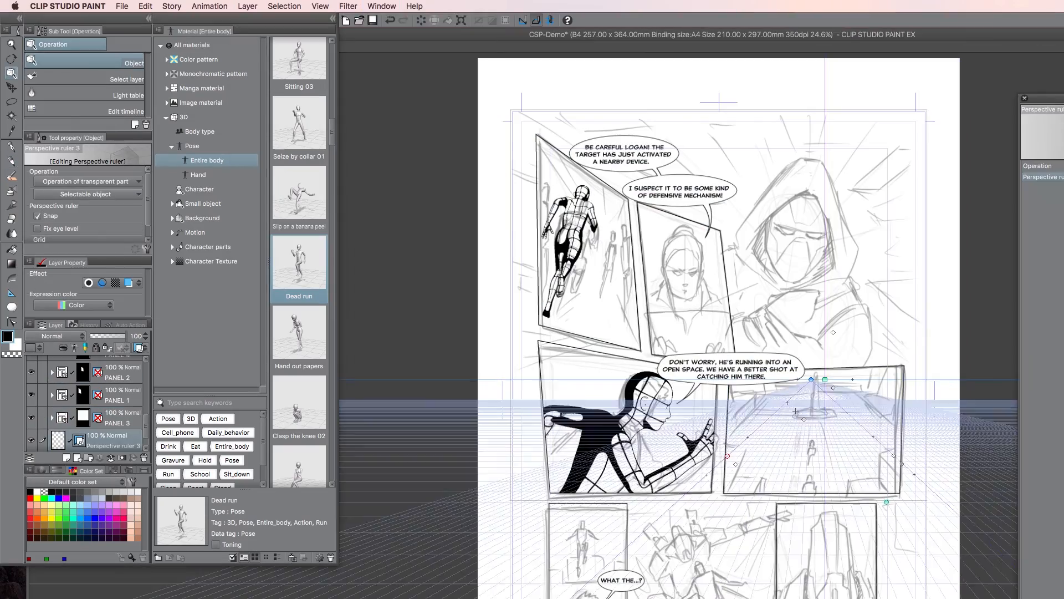
{"action": "left_click_drag", "start_coordinate": [811, 385], "coordinate": [808, 389]}
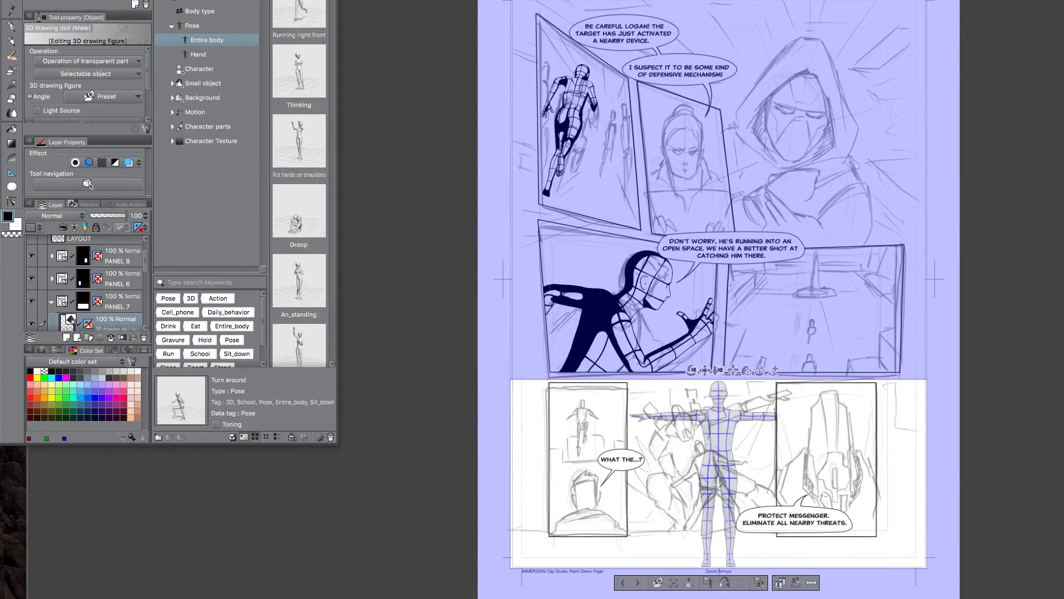
Apply the Grid up pose to panel 7's 3D drawing doll and adjust its head and arms into an open-armed stance
{"action": "double_click", "coordinate": [299, 106]}
{"action": "scroll", "coordinate": [721, 332], "scroll_direction": "up", "scroll_amount": 5}
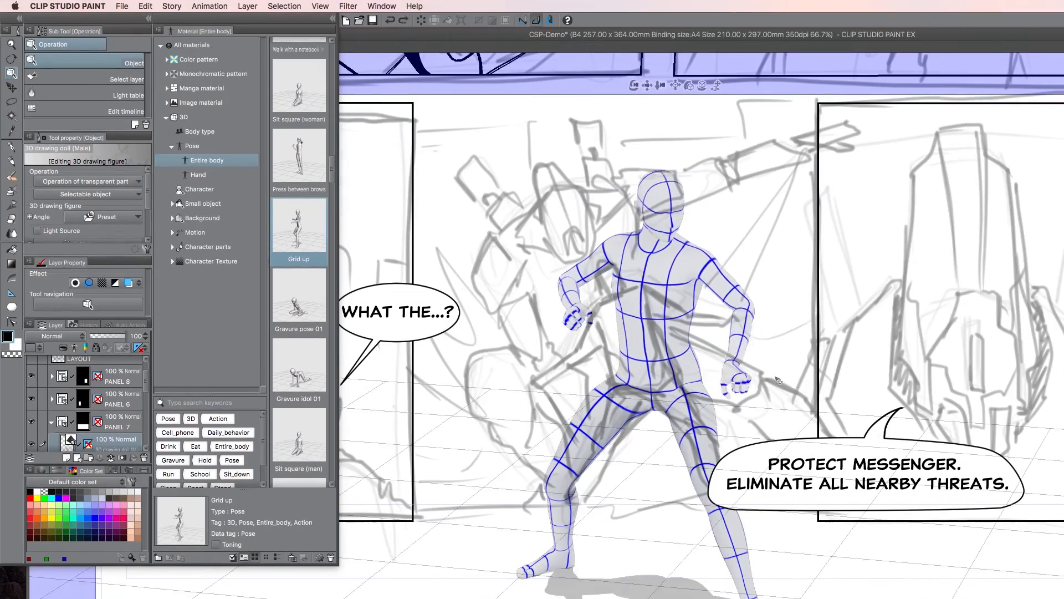
{"action": "left_click_drag", "start_coordinate": [779, 380], "coordinate": [663, 260]}
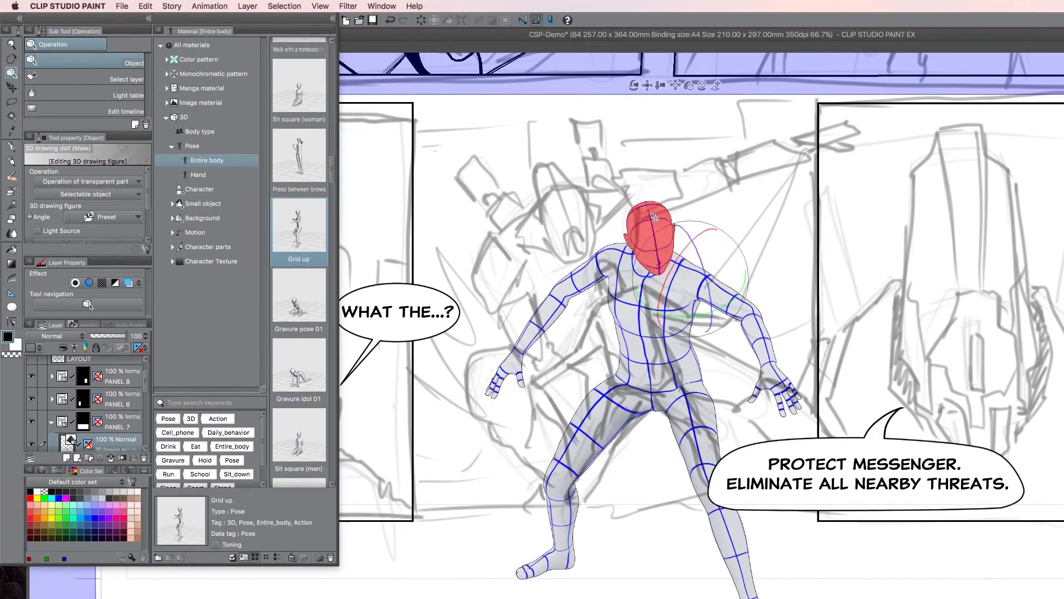
{"action": "left_click_drag", "start_coordinate": [874, 264], "coordinate": [820, 266]}
{"action": "left_click_drag", "start_coordinate": [743, 133], "coordinate": [652, 129]}
{"action": "left_click_drag", "start_coordinate": [560, 332], "coordinate": [450, 340]}
{"action": "left_click_drag", "start_coordinate": [598, 413], "coordinate": [533, 383]}
Rotate the view so panel 7's doll is seen from behind and adjust the direction of its light source
{"action": "left_click_drag", "start_coordinate": [633, 85], "coordinate": [638, 111]}
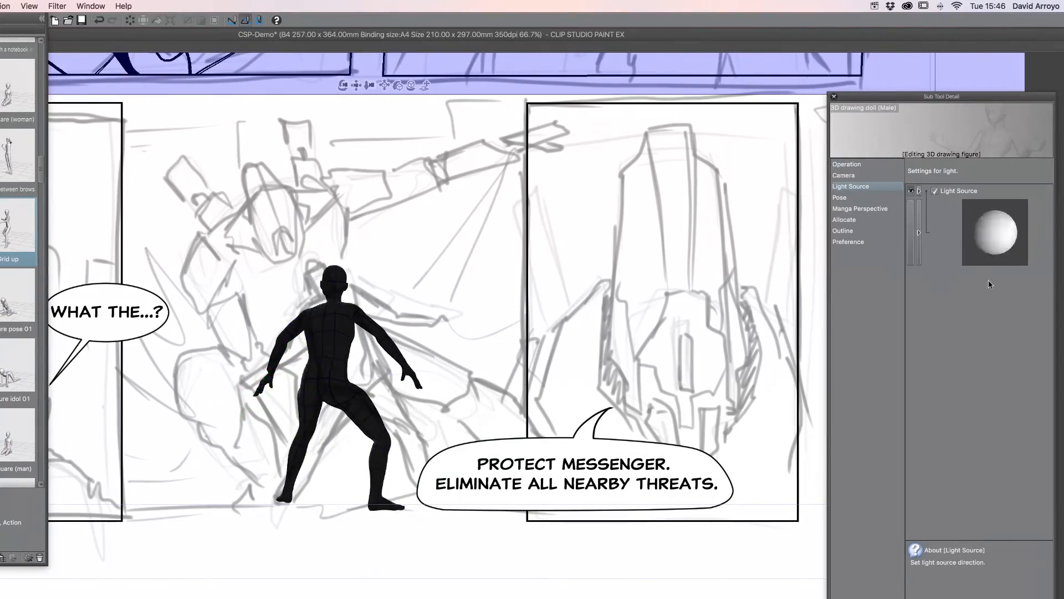
{"action": "mouse_move", "coordinate": [998, 233]}
{"action": "left_mouse_down"}
{"action": "mouse_move", "coordinate": [1018, 227]}
{"action": "mouse_move", "coordinate": [996, 232]}
{"action": "left_mouse_up"}
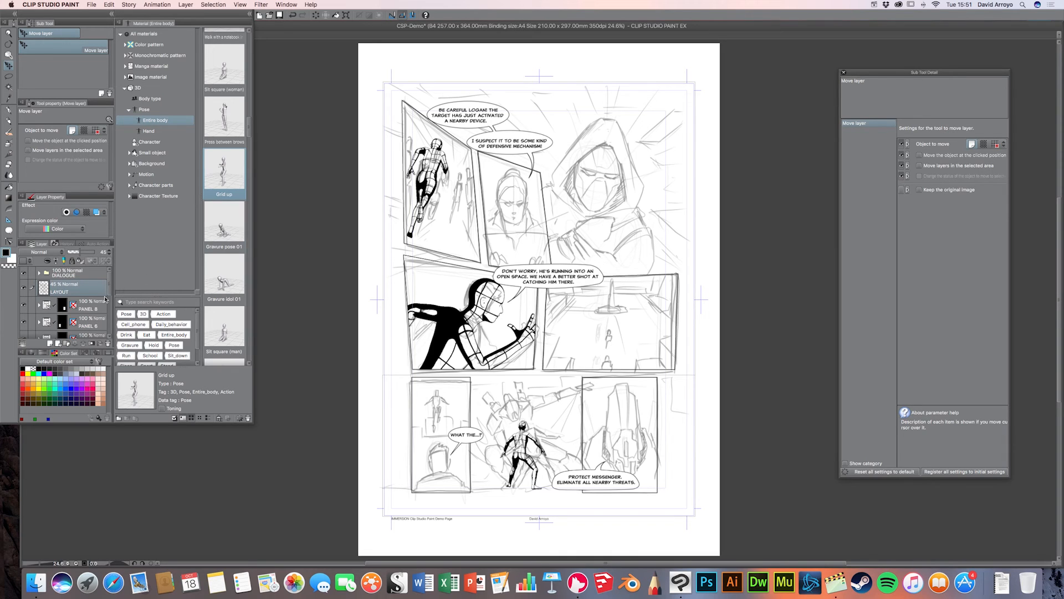
Lower panel 1's 3D doll layer to 20% opacity and activate the PENCILS layer with the Darker pencil
{"action": "left_click", "coordinate": [84, 306]}
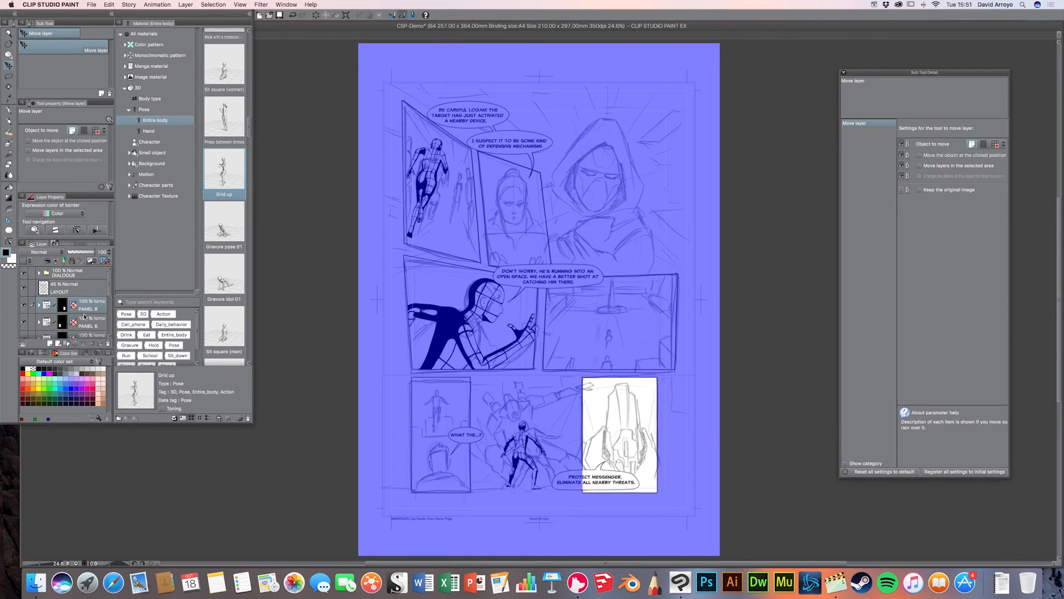
{"action": "mouse_move", "coordinate": [110, 288]}
{"action": "left_mouse_down"}
{"action": "mouse_move", "coordinate": [110, 297]}
{"action": "mouse_move", "coordinate": [110, 287]}
{"action": "left_mouse_up"}
{"action": "left_click", "coordinate": [71, 292]}
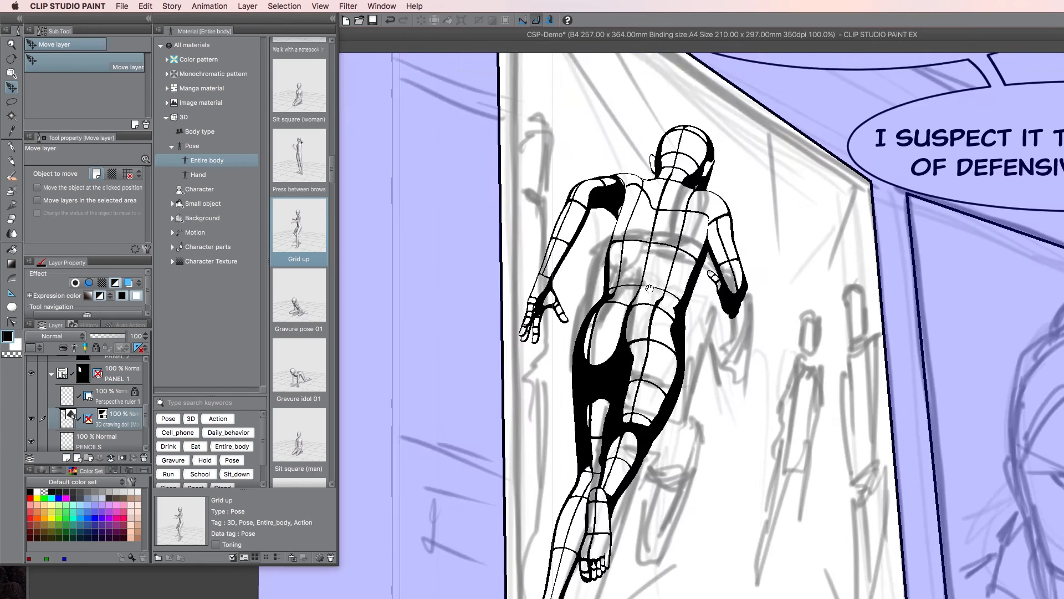
{"action": "left_click_drag", "start_coordinate": [125, 336], "coordinate": [104, 336]}
{"action": "left_click", "coordinate": [99, 443]}
{"action": "key", "text": "p"}
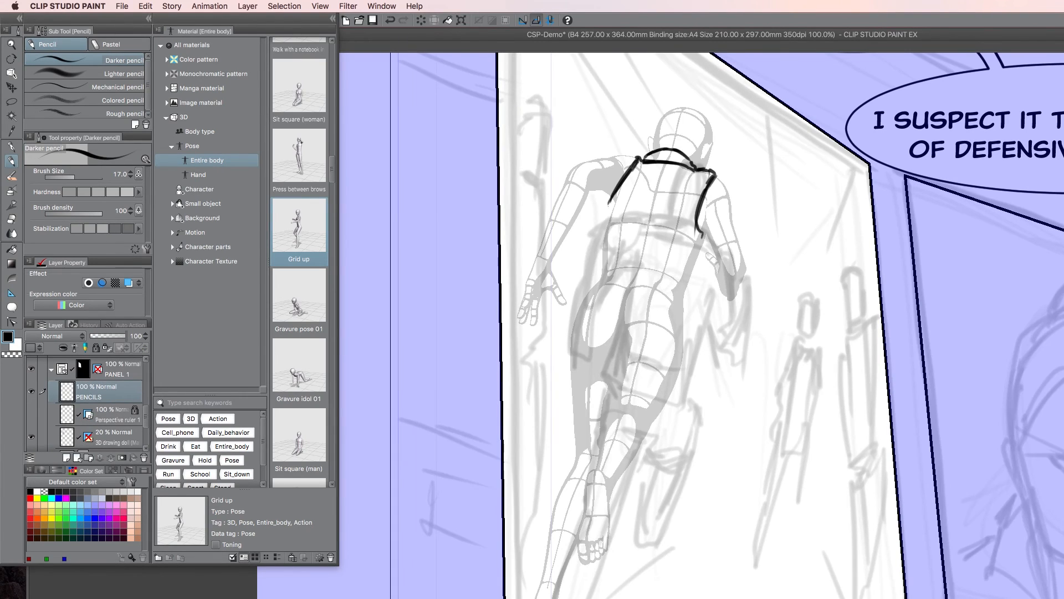
Pencil the runner's vest, belt, arms and glove over the faded doll in panel 1
{"action": "left_click_drag", "start_coordinate": [609, 204], "coordinate": [600, 275]}
{"action": "left_click_drag", "start_coordinate": [600, 273], "coordinate": [685, 305]}
{"action": "left_click_drag", "start_coordinate": [620, 187], "coordinate": [701, 206]}
{"action": "left_click_drag", "start_coordinate": [601, 159], "coordinate": [537, 254]}
{"action": "left_click_drag", "start_coordinate": [588, 195], "coordinate": [566, 252]}
{"action": "left_click_drag", "start_coordinate": [736, 204], "coordinate": [736, 300]}
{"action": "left_click_drag", "start_coordinate": [535, 264], "coordinate": [524, 302]}
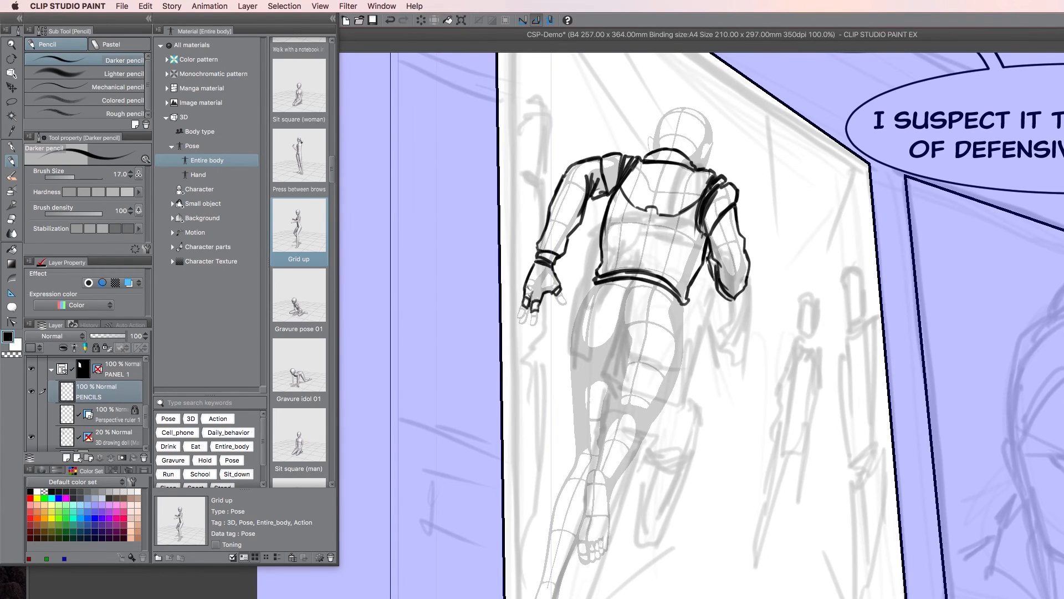
Pencil the runner's trousers, legs and boots over the doll in panel 1
{"action": "left_click_drag", "start_coordinate": [686, 306], "coordinate": [670, 401]}
{"action": "left_click_drag", "start_coordinate": [588, 290], "coordinate": [574, 444]}
{"action": "mouse_move", "coordinate": [619, 346]}
{"action": "left_mouse_down"}
{"action": "mouse_move", "coordinate": [617, 391]}
{"action": "mouse_move", "coordinate": [661, 399]}
{"action": "left_mouse_up"}
{"action": "left_click_drag", "start_coordinate": [661, 406], "coordinate": [621, 483]}
{"action": "left_click_drag", "start_coordinate": [665, 388], "coordinate": [695, 312]}
{"action": "left_click_drag", "start_coordinate": [613, 400], "coordinate": [646, 455]}
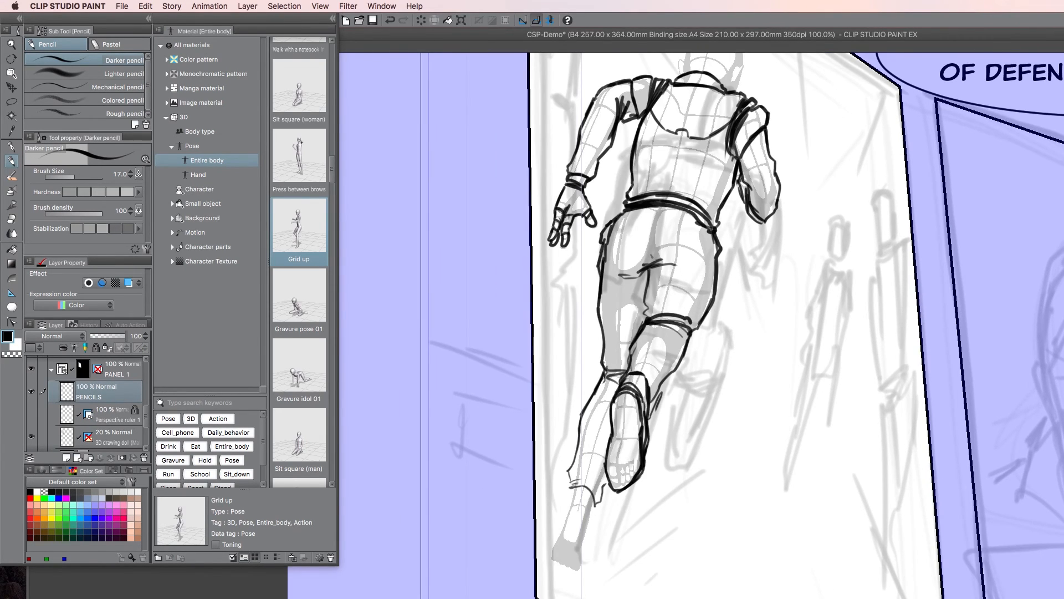
{"action": "left_click_drag", "start_coordinate": [570, 490], "coordinate": [550, 569]}
{"action": "left_click_drag", "start_coordinate": [696, 312], "coordinate": [657, 383]}
{"action": "scroll", "coordinate": [514, 280], "scroll_direction": "down", "scroll_amount": 3}
{"action": "left_click_drag", "start_coordinate": [546, 285], "coordinate": [569, 312]}
{"action": "left_click_drag", "start_coordinate": [548, 330], "coordinate": [558, 366]}
{"action": "left_click_drag", "start_coordinate": [562, 214], "coordinate": [540, 256]}
Toggle the visibility of panel 1's 3D doll layer and Perspective ruler 1 layer, leaving the doll shown and the ruler hidden
{"action": "left_click", "coordinate": [31, 437]}
{"action": "left_click", "coordinate": [31, 437]}
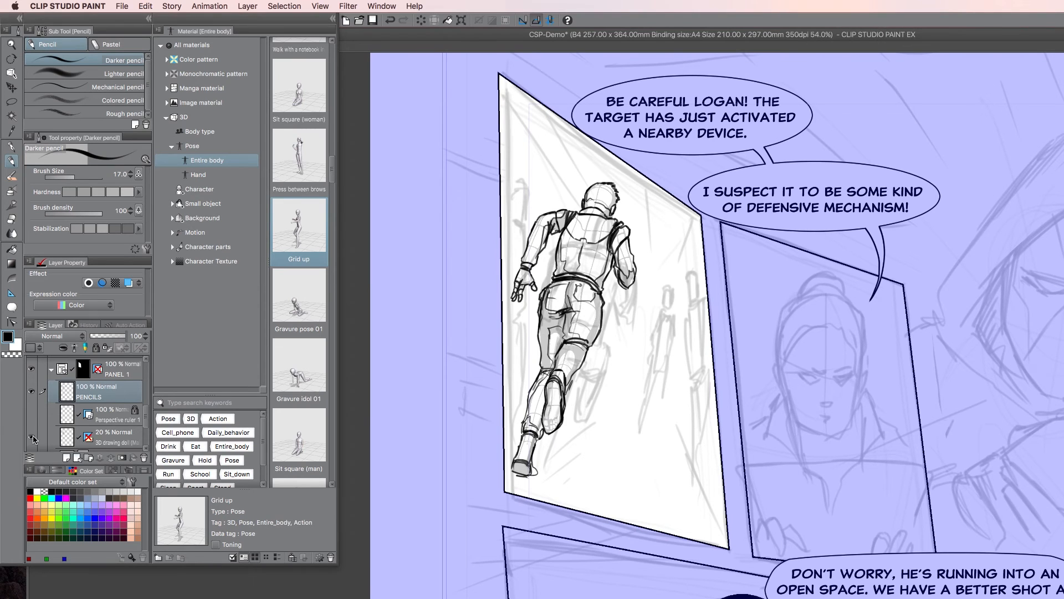
{"action": "left_click", "coordinate": [31, 411]}
{"action": "key", "text": "super+z"}
{"action": "left_click", "coordinate": [31, 406]}
Pencil a small hooded runner in panel 1's background, then lasso the figure and move it lower
{"action": "left_click_drag", "start_coordinate": [665, 290], "coordinate": [670, 286]}
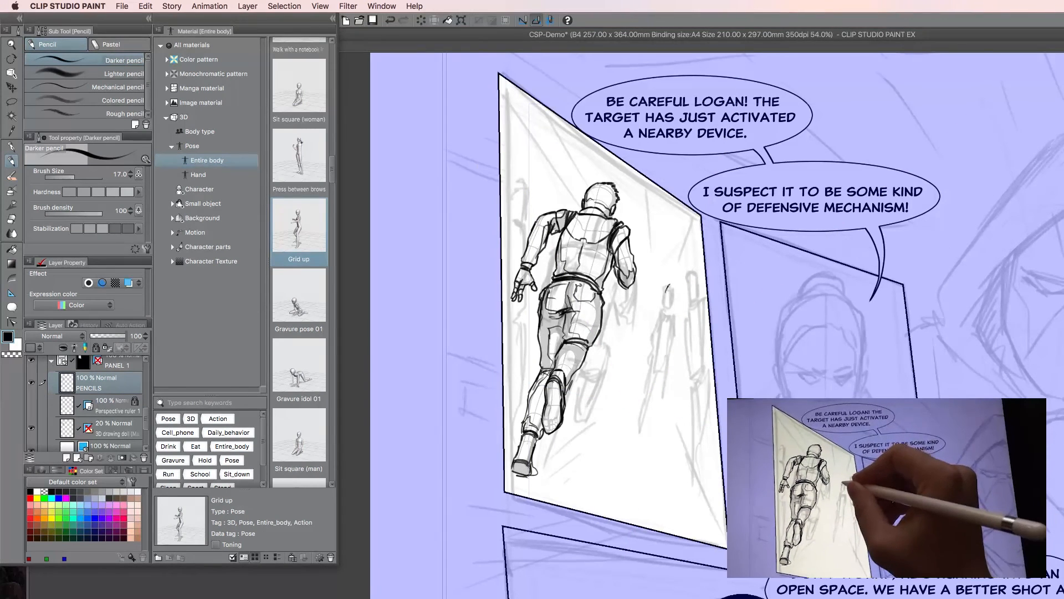
{"action": "key", "text": "super+z"}
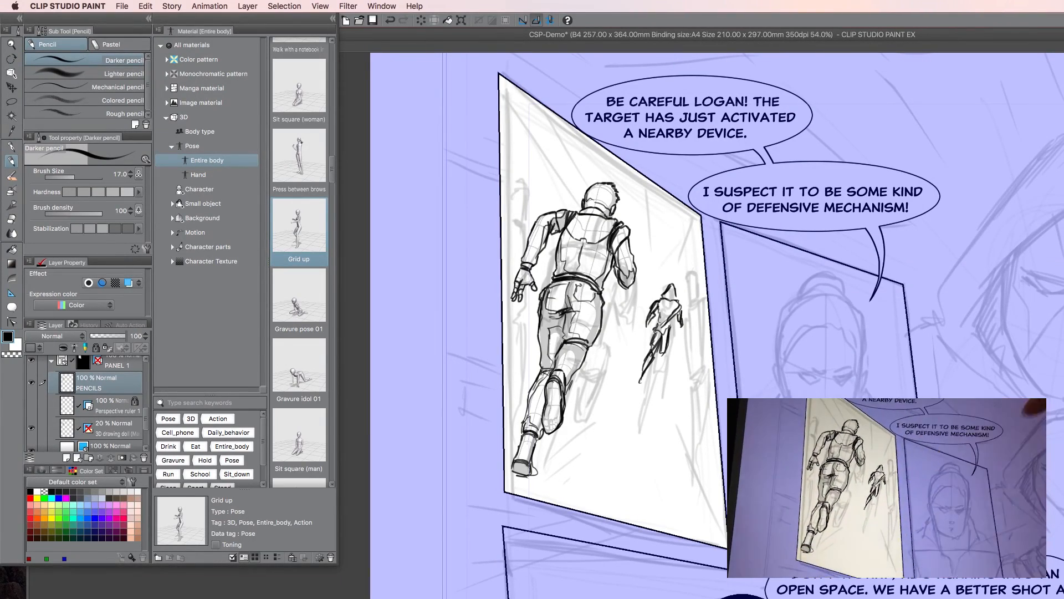
{"action": "key", "text": "m"}
{"action": "left_click_drag", "start_coordinate": [671, 282], "coordinate": [671, 282]}
{"action": "key", "text": "k"}
{"action": "left_click_drag", "start_coordinate": [673, 319], "coordinate": [669, 347]}
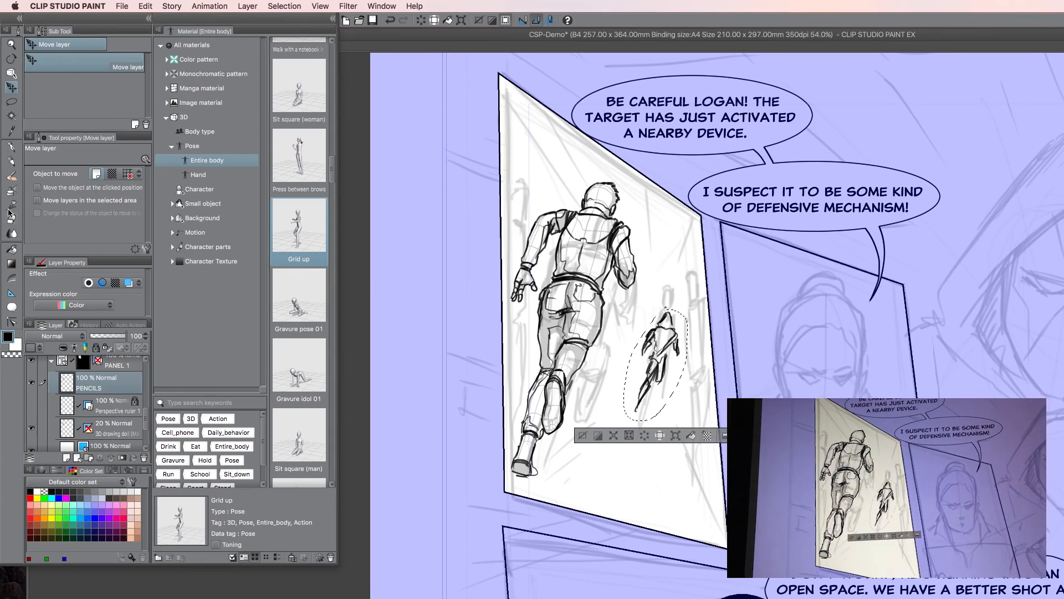
Switch back to the Darker pencil, clear the selection around the small runner, and show the Perspective ruler 1 layer
{"action": "left_click", "coordinate": [10, 160]}
{"action": "key", "text": "super+Tab"}
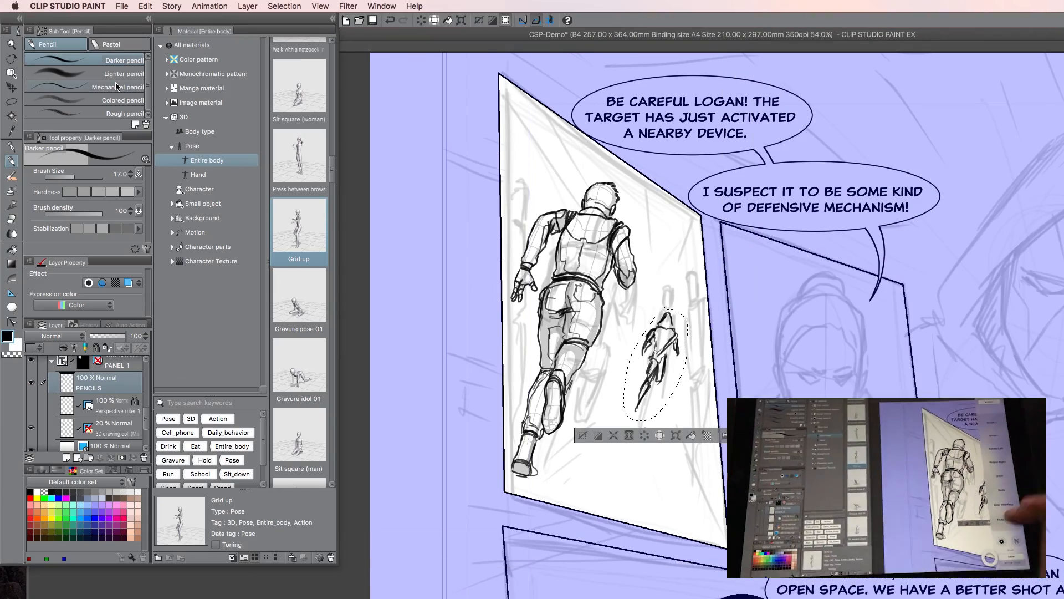
{"action": "scroll", "coordinate": [637, 310], "scroll_direction": "right", "scroll_amount": 5}
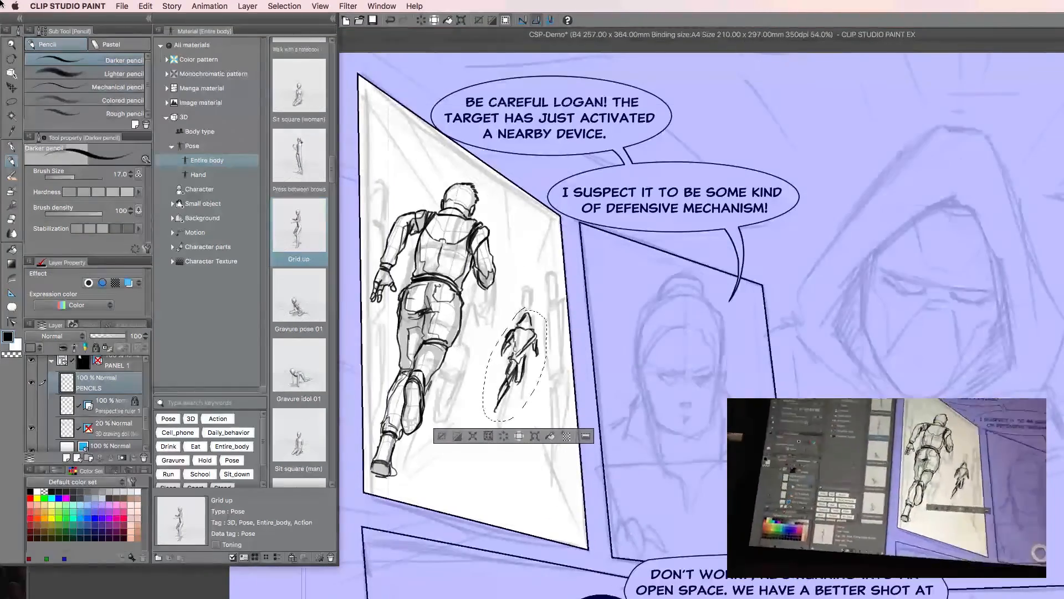
{"action": "key", "text": "super+d"}
{"action": "mouse_move", "coordinate": [146, 418]}
{"action": "left_mouse_down"}
{"action": "mouse_move", "coordinate": [146, 393]}
{"action": "mouse_move", "coordinate": [146, 423]}
{"action": "left_mouse_up"}
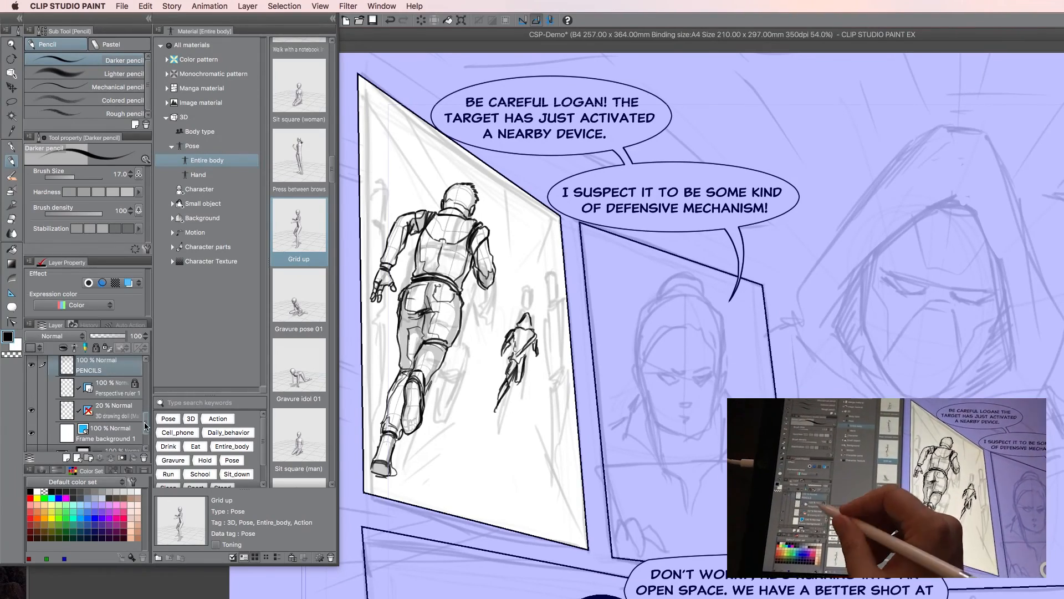
{"action": "left_click", "coordinate": [113, 388]}
{"action": "left_click", "coordinate": [32, 388]}
Pencil speed lines radiating from the ruler's vanishing point around the edges of panel 1 on the PENCILS layer
{"action": "scroll", "coordinate": [540, 392], "scroll_direction": "right", "scroll_amount": 1}
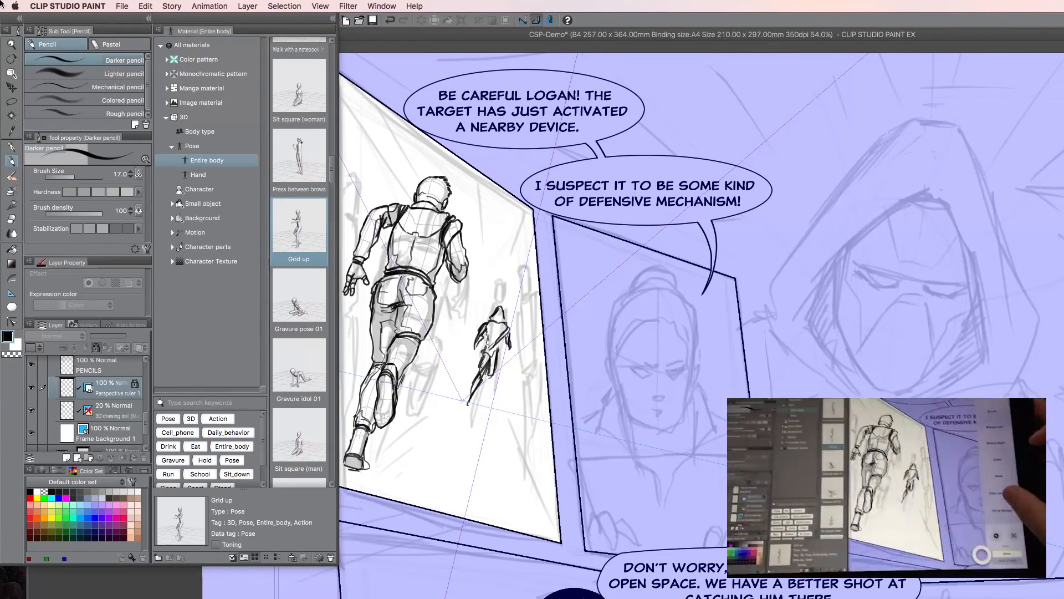
{"action": "key", "text": "Tab"}
{"action": "scroll", "coordinate": [305, 349], "scroll_direction": "right", "scroll_amount": 6}
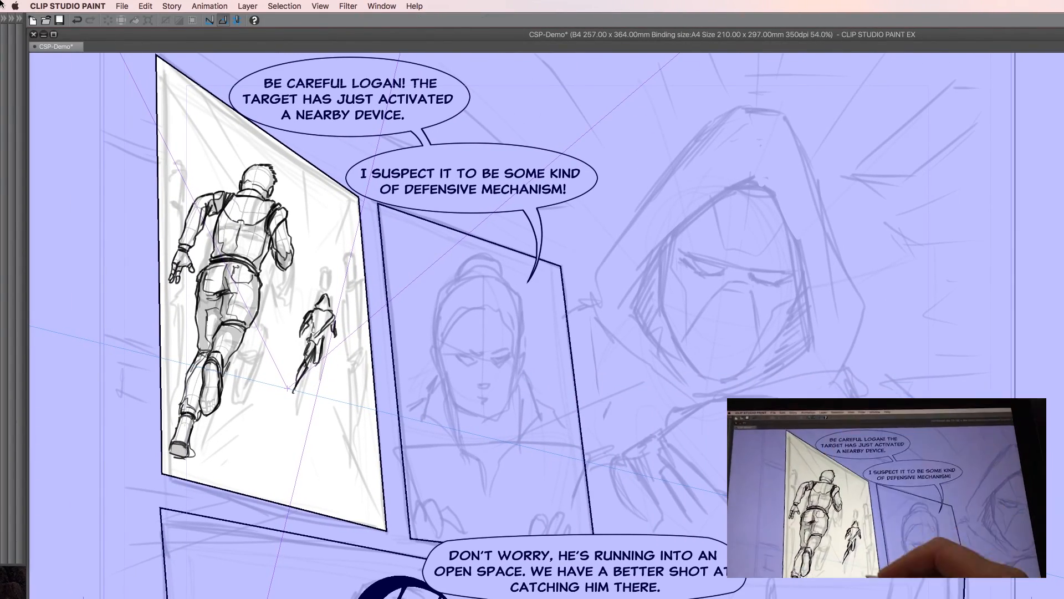
{"action": "key", "text": "Tab"}
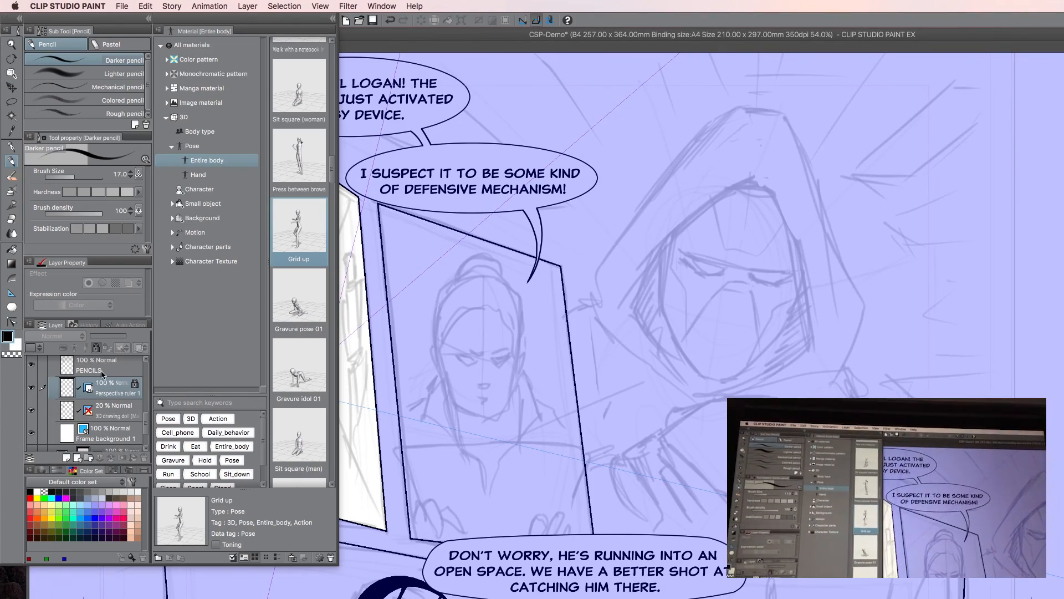
{"action": "key", "text": "Tab"}
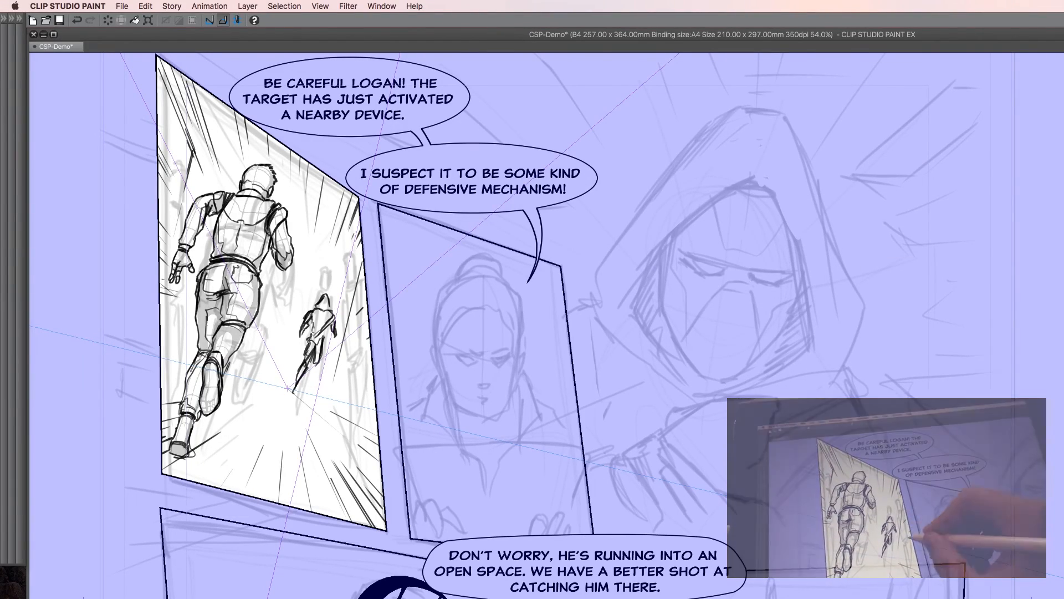
{"action": "key", "text": "Tab"}
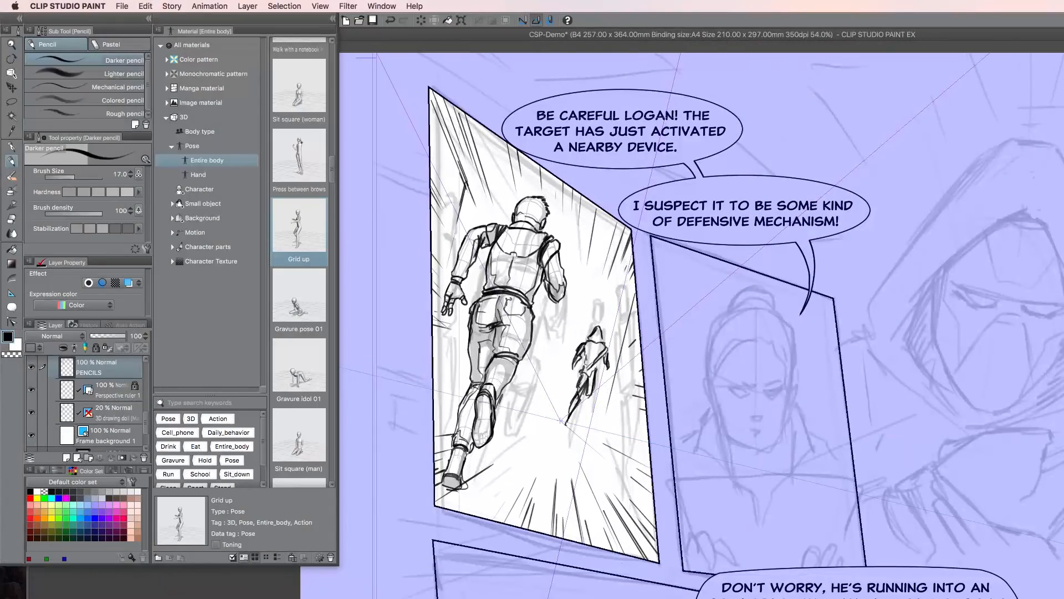